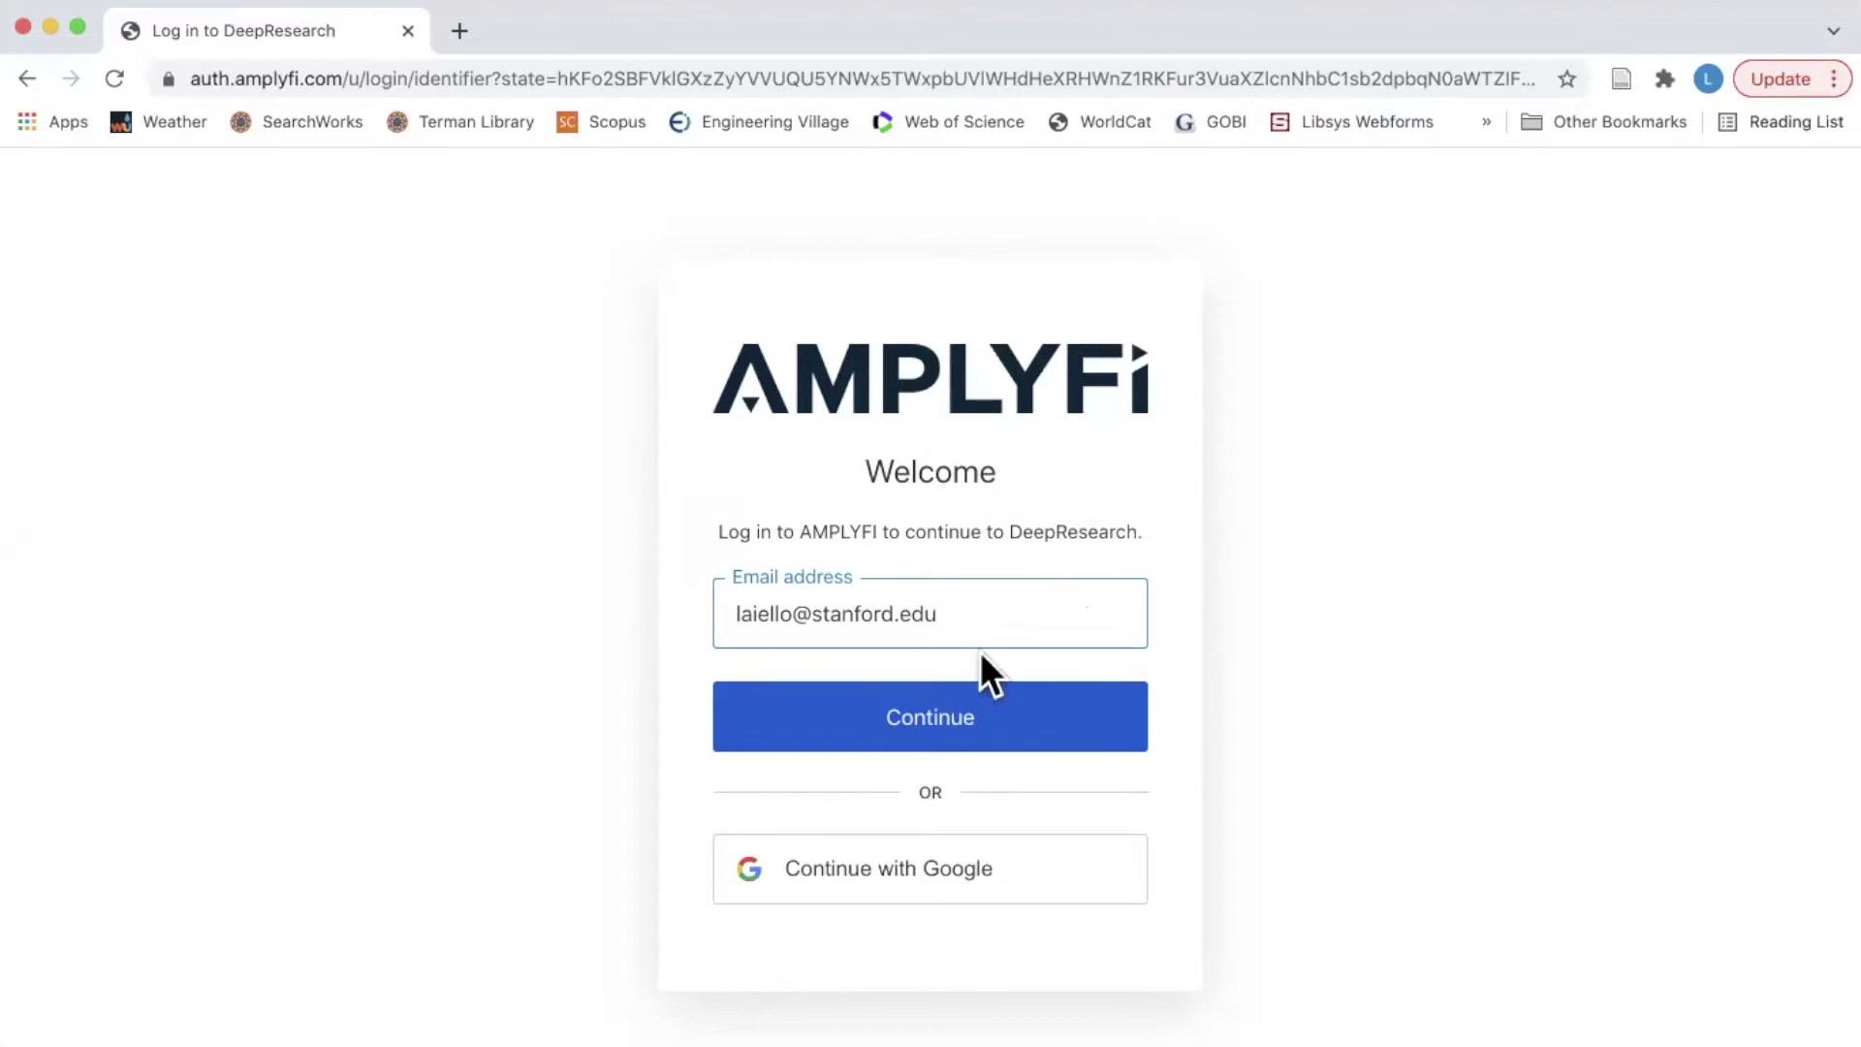
# - Continue the login with the email address already filled in
pyautogui.click(967, 708)
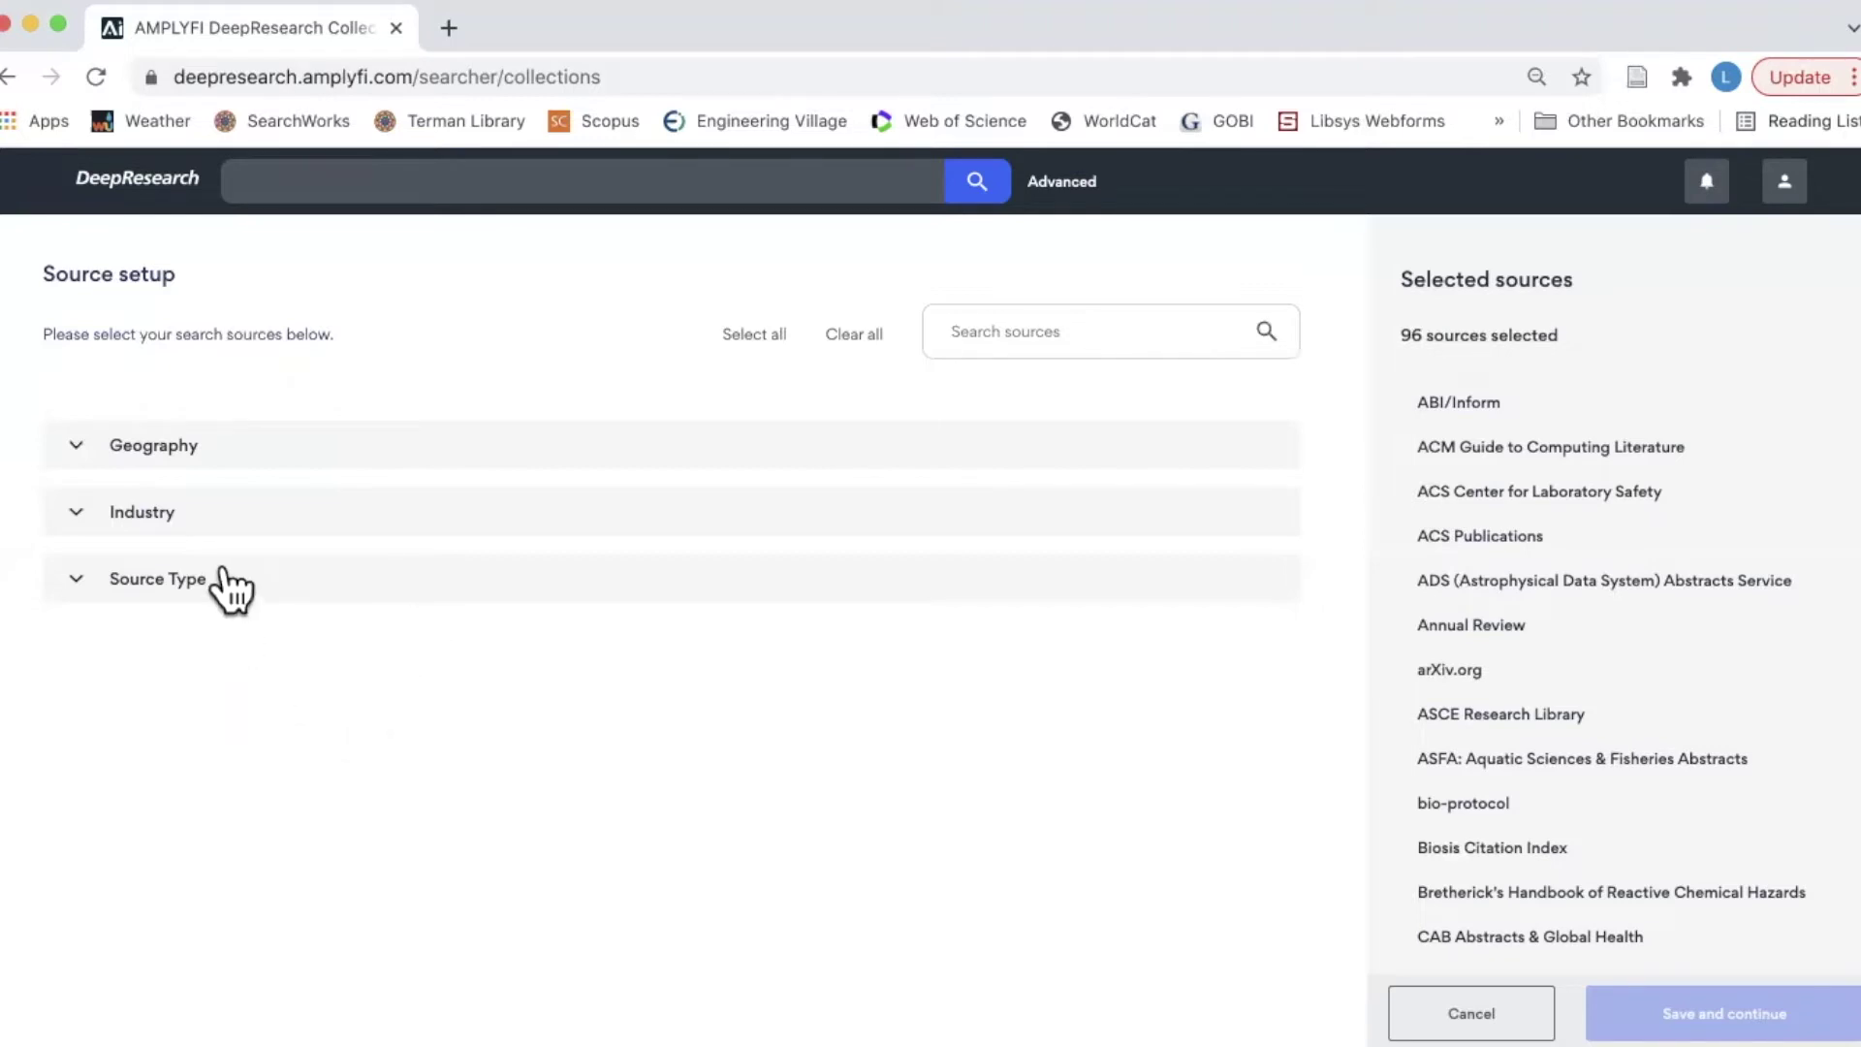
# - Expand the Industry category in the source setup and examine its groups and sources
pyautogui.click(193, 513)
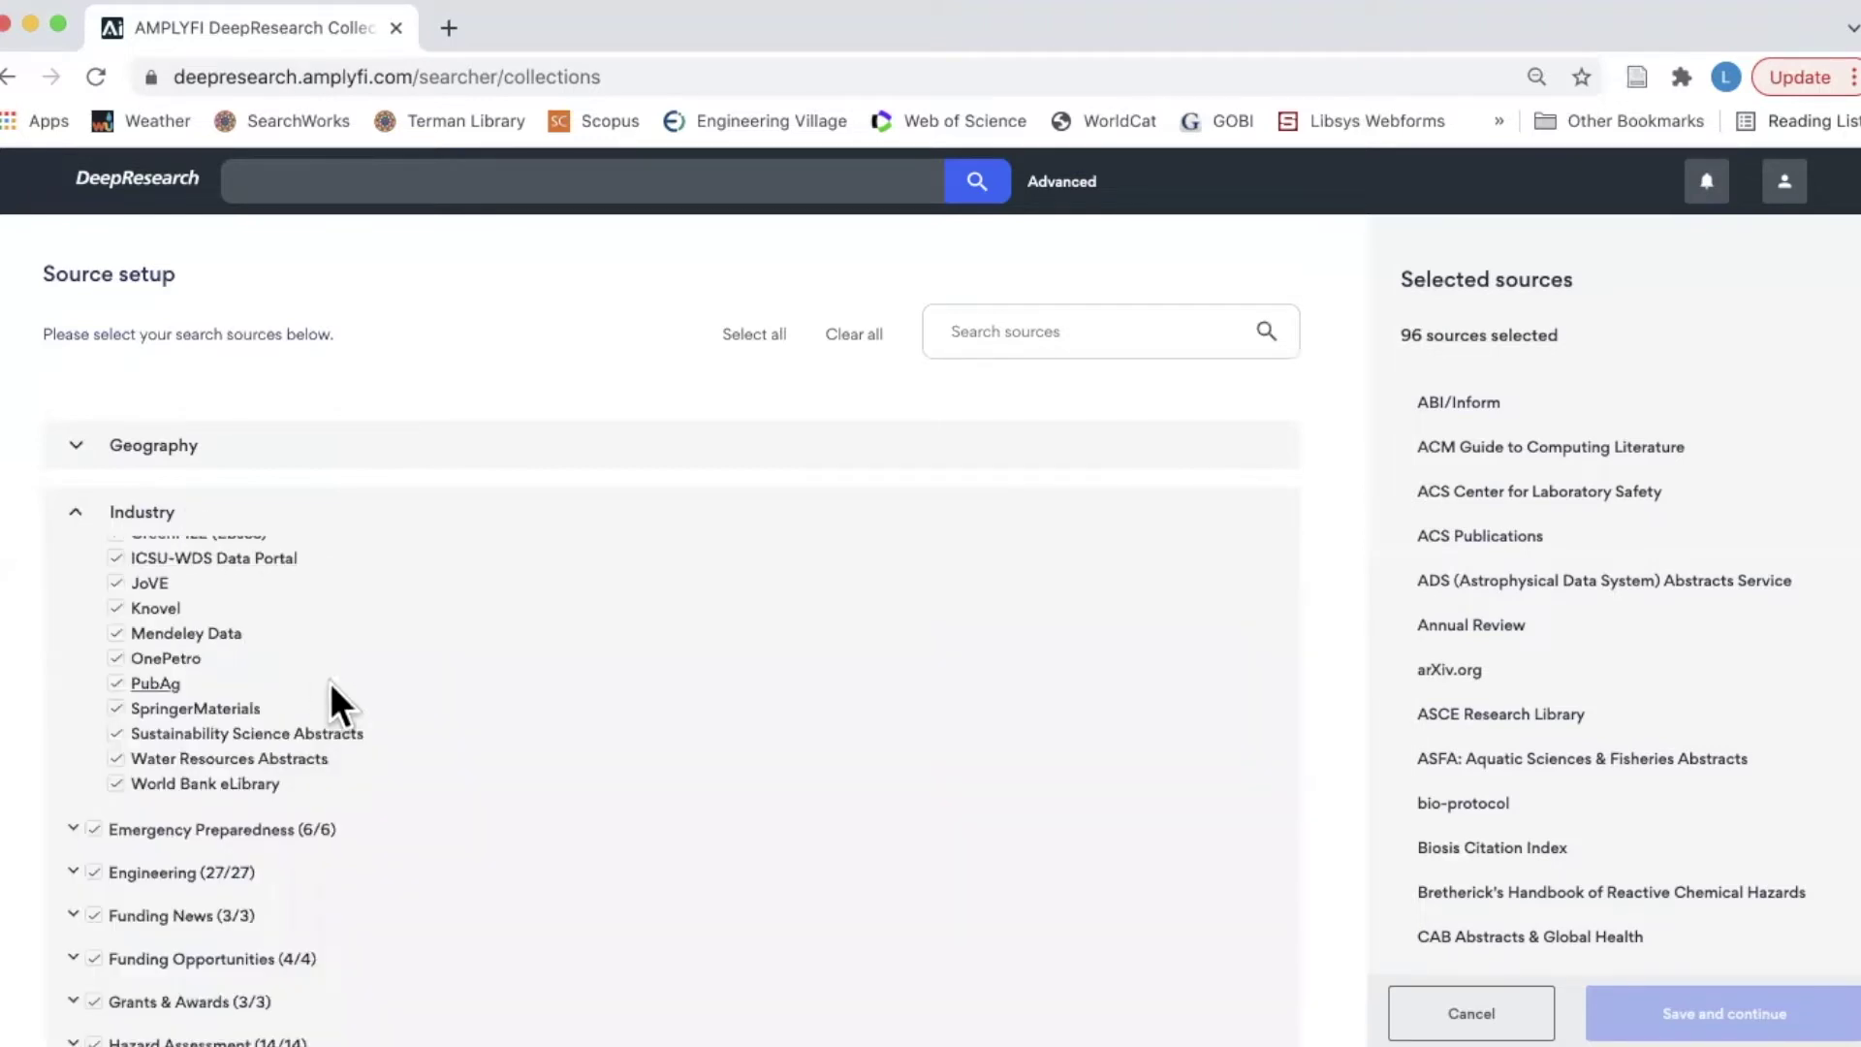
pyautogui.scroll(-2, 370, 713)
pyautogui.scroll(-2, 367, 624)
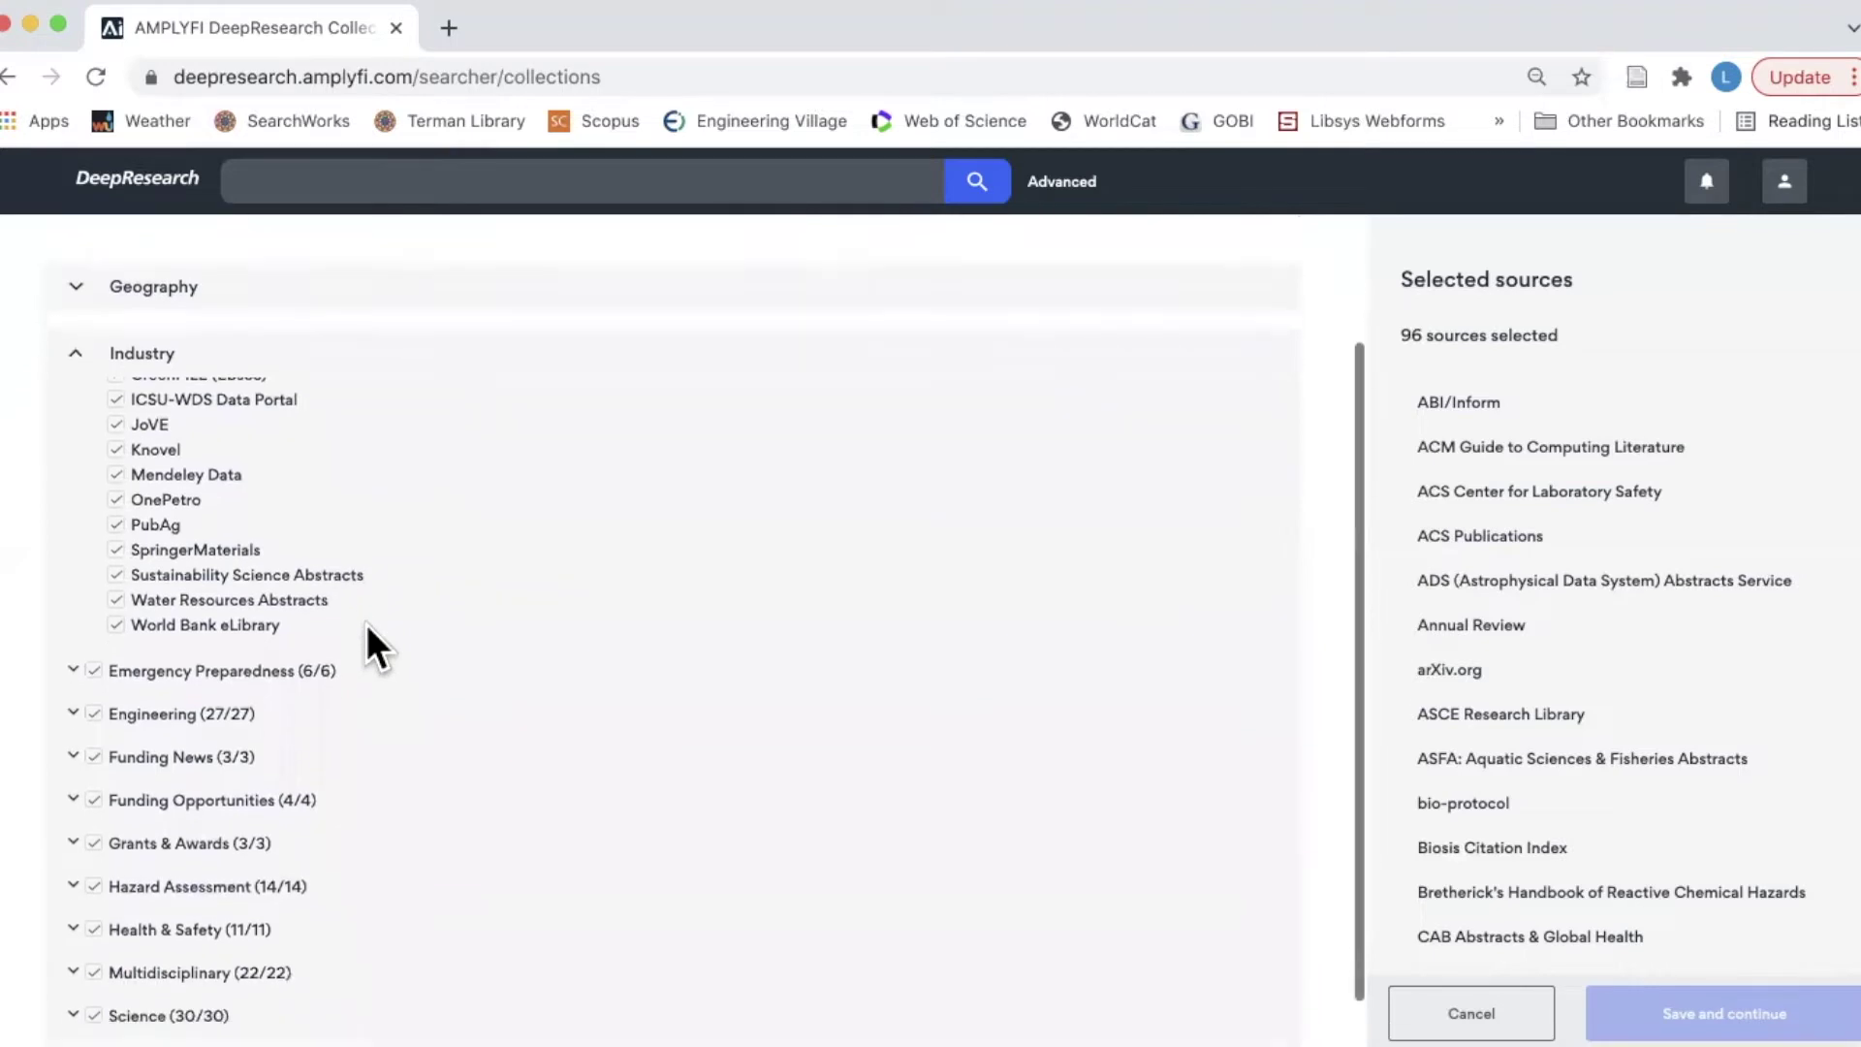
pyautogui.scroll(3, 312, 620)
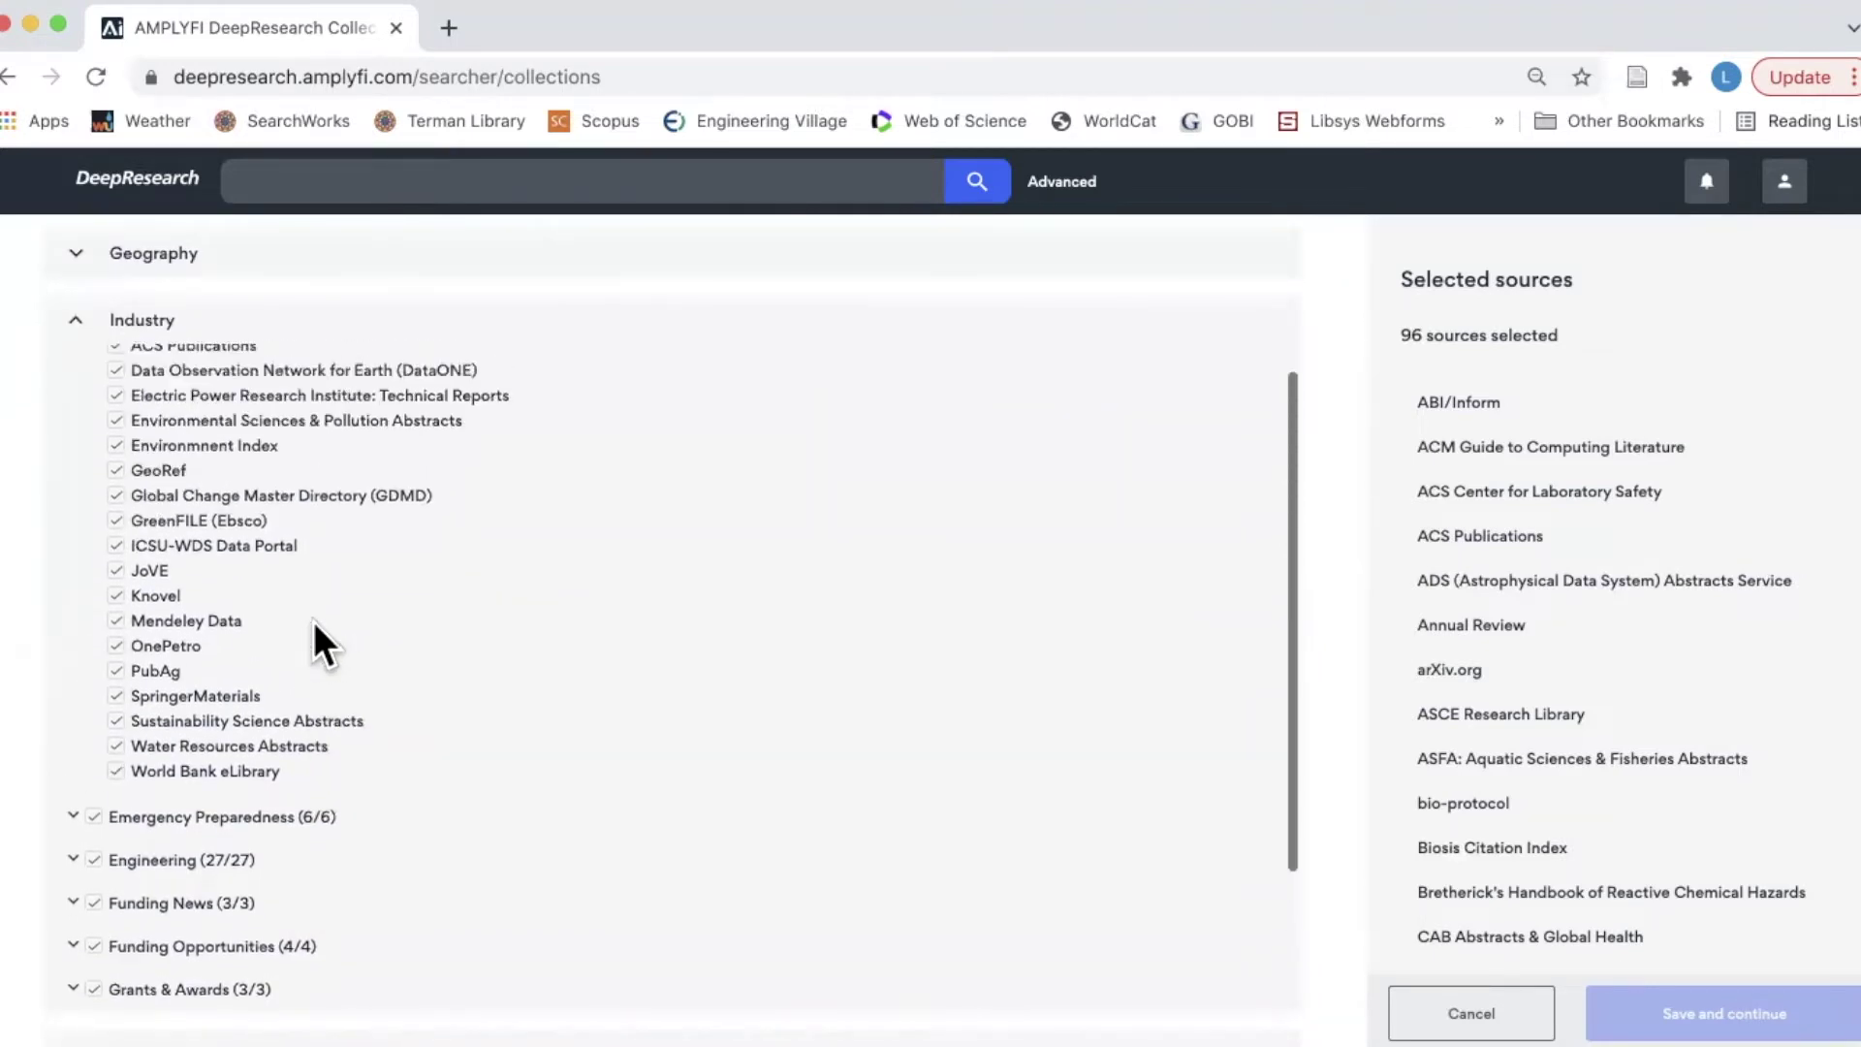
pyautogui.scroll(-3, 202, 609)
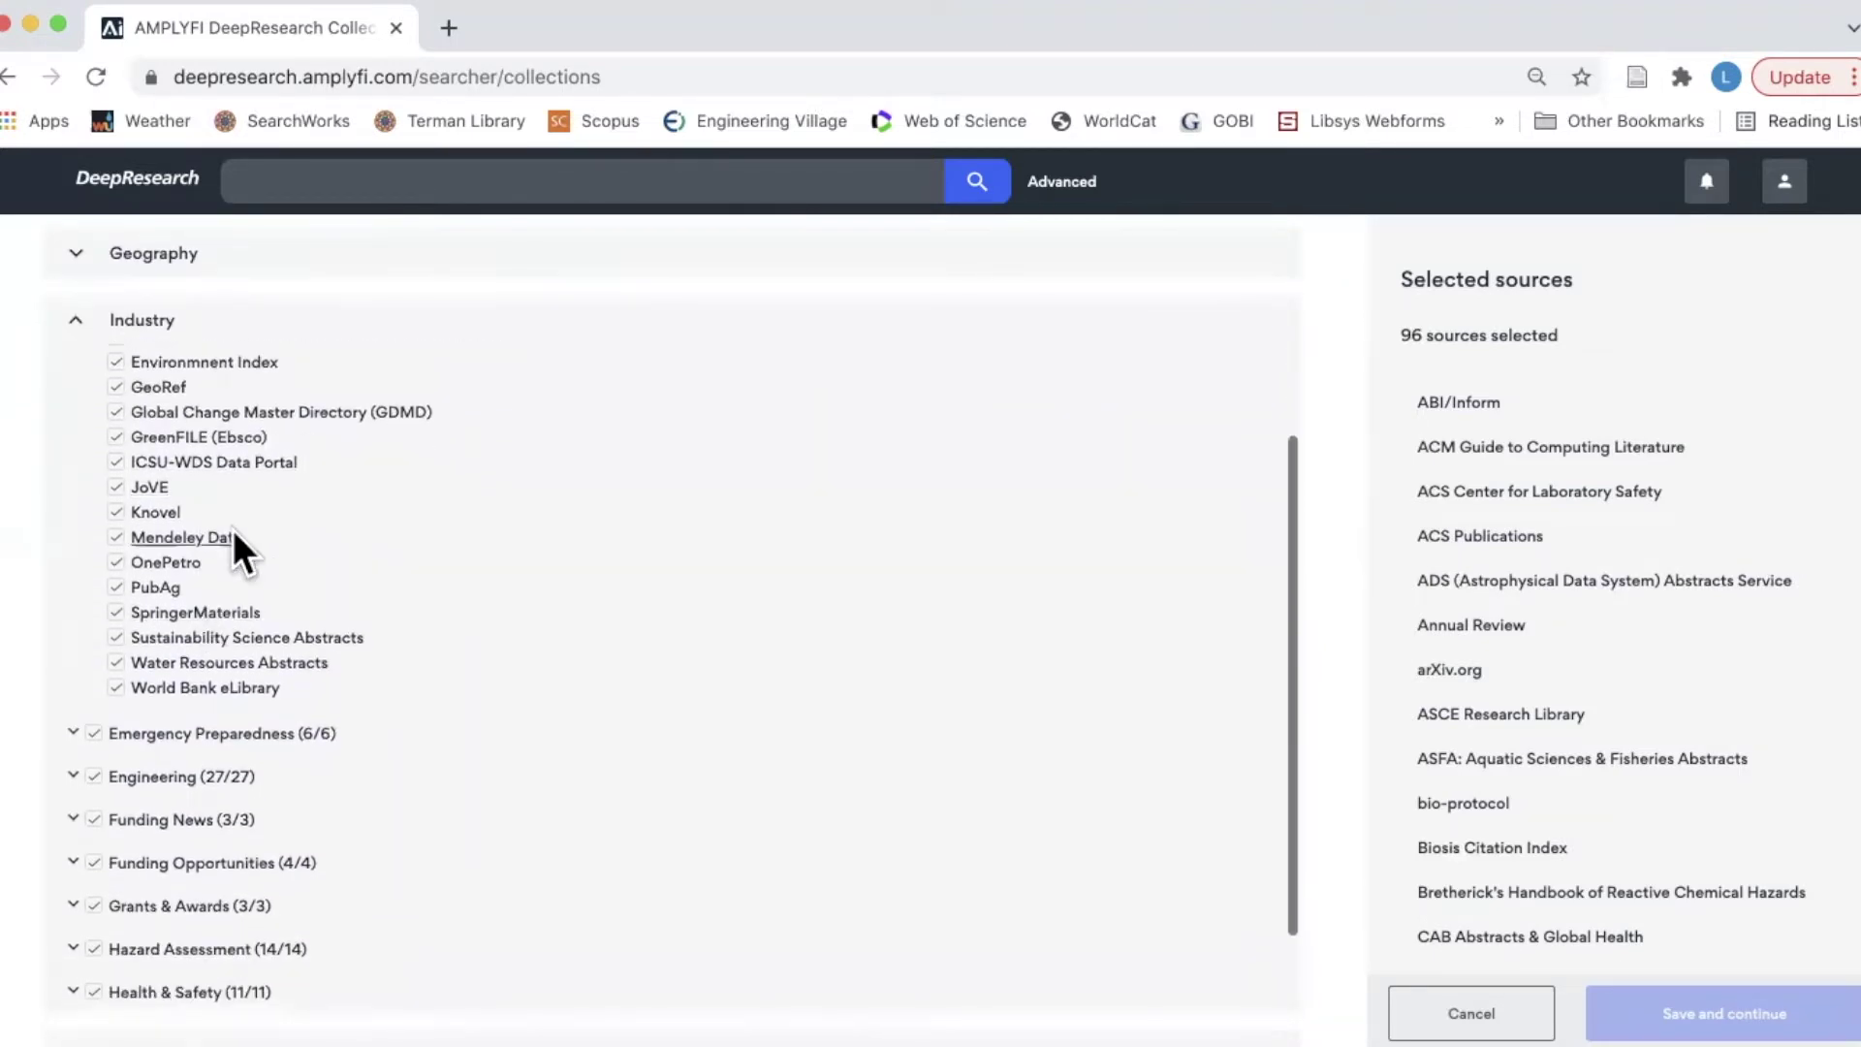
pyautogui.scroll(3, 212, 578)
pyautogui.scroll(-1, 232, 529)
pyautogui.scroll(-3, 185, 439)
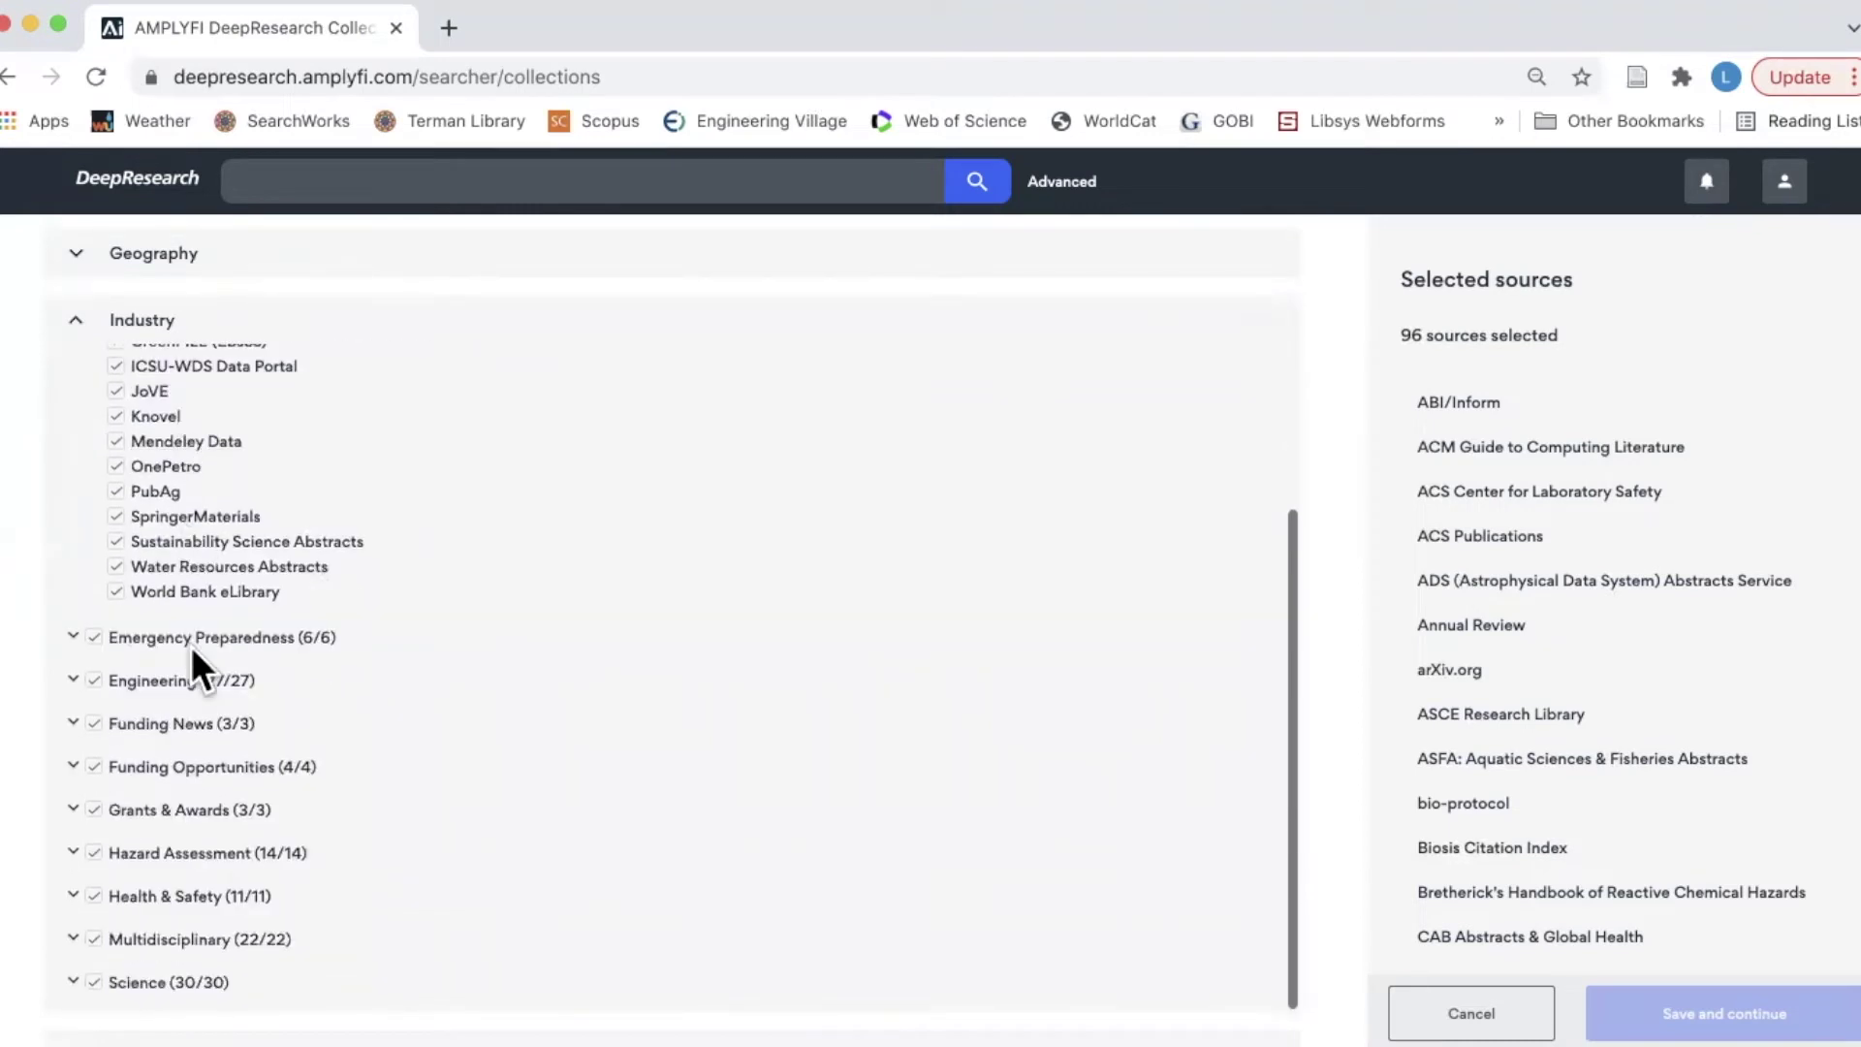
# - Expand Funding Opportunities under Industry, deselect the whole group and select it again
pyautogui.click(72, 767)
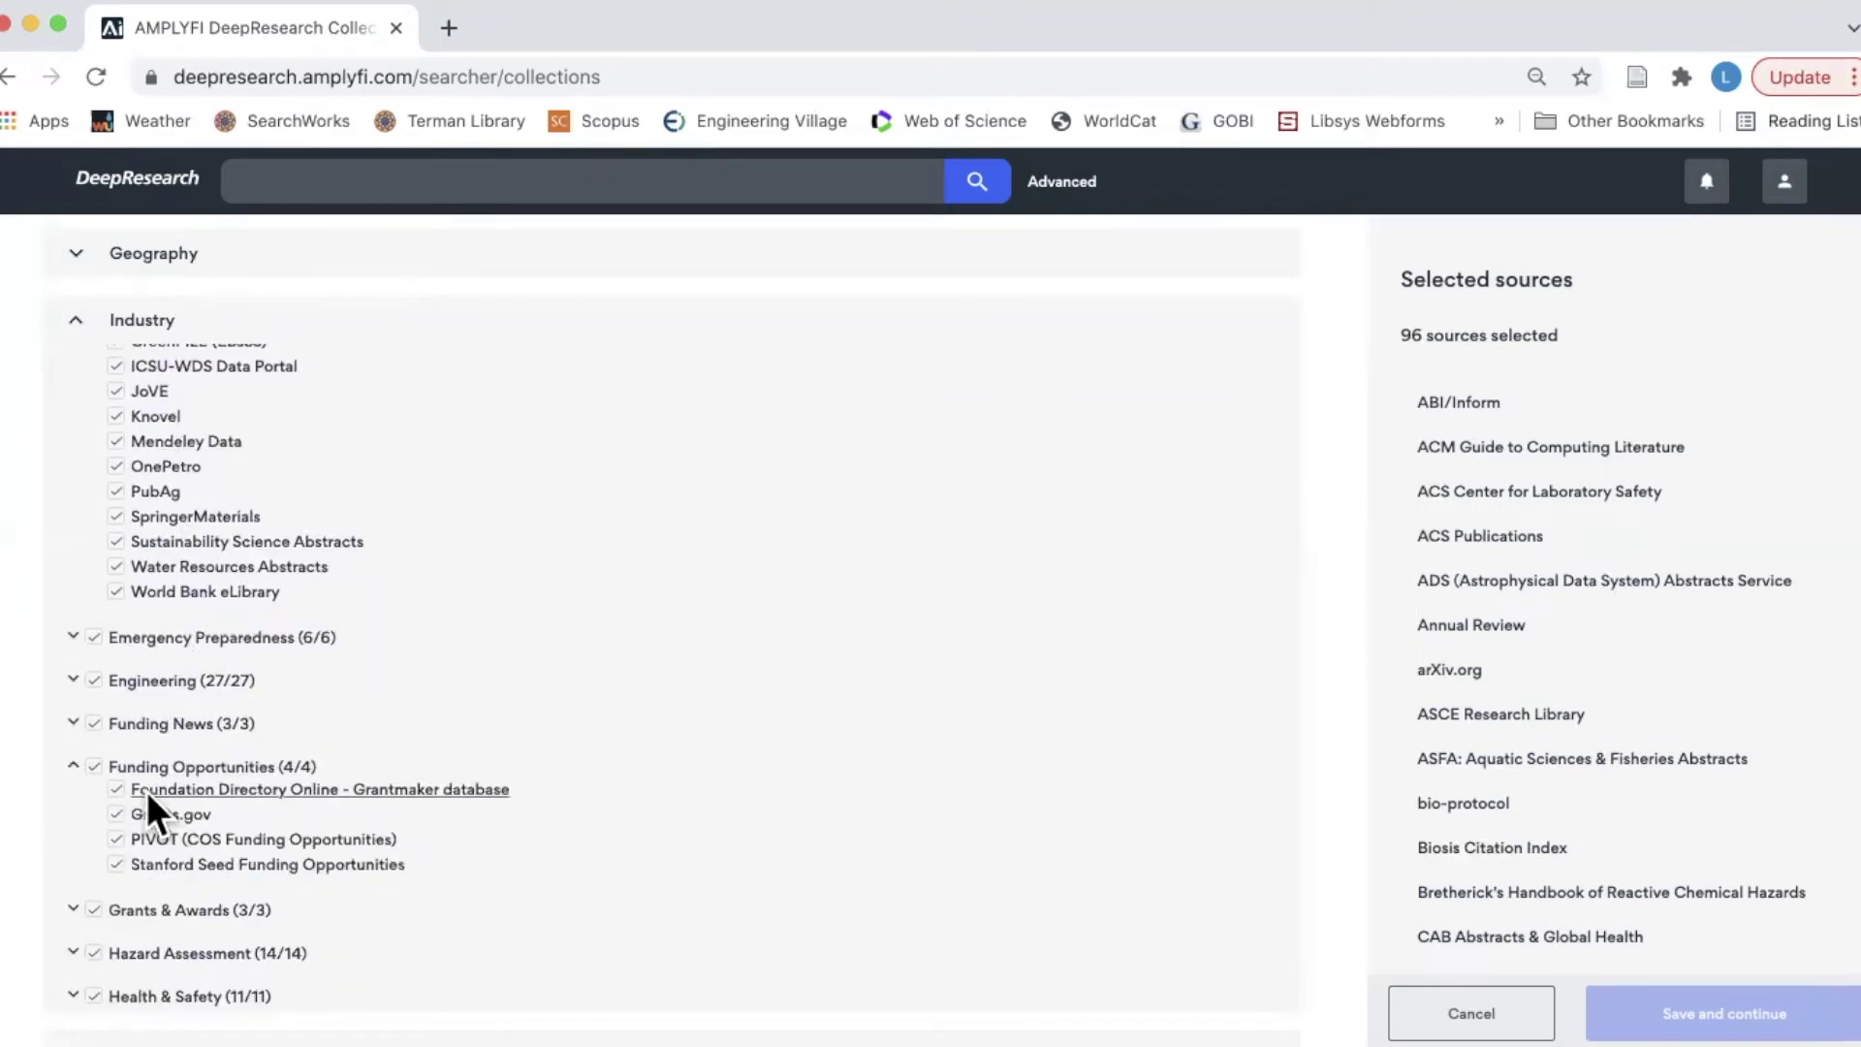
pyautogui.click(90, 764)
pyautogui.click(90, 764)
# - Expand Source Type and examine the databases listed in its A&I group
pyautogui.scroll(-3, 188, 714)
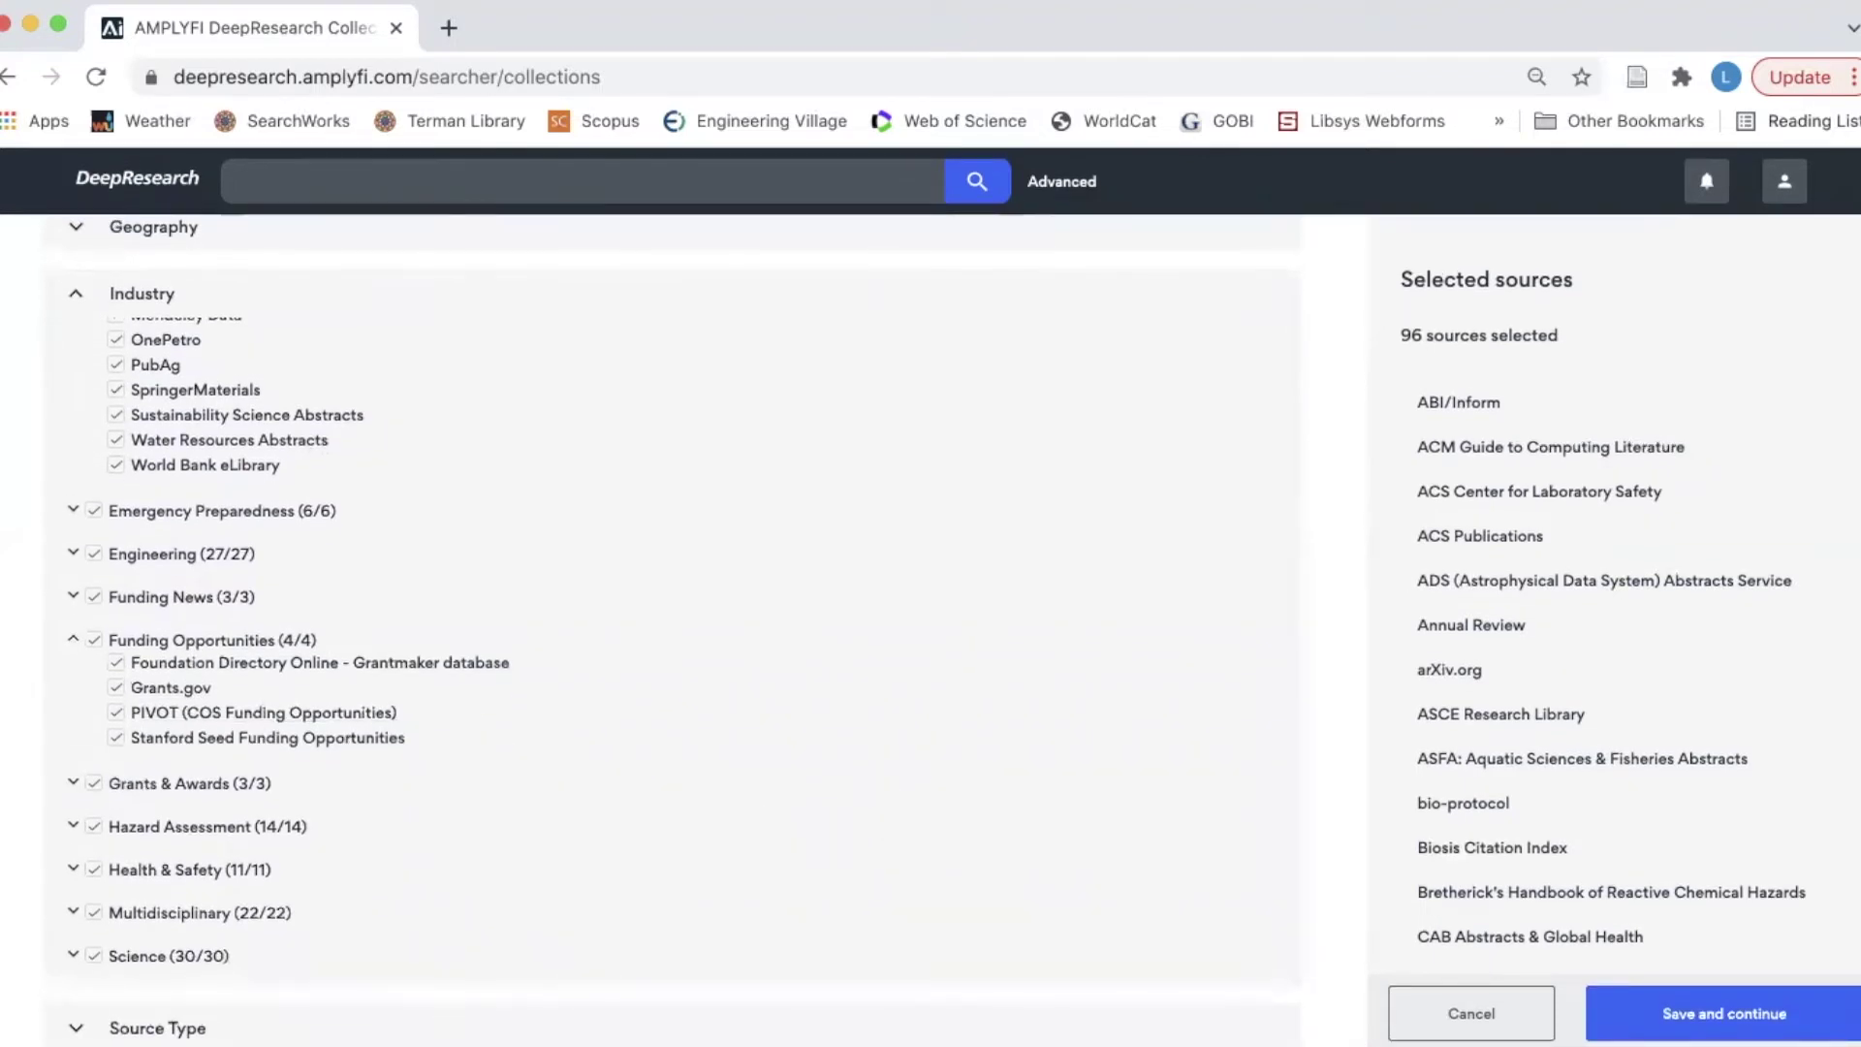
pyautogui.scroll(-10, 480, 799)
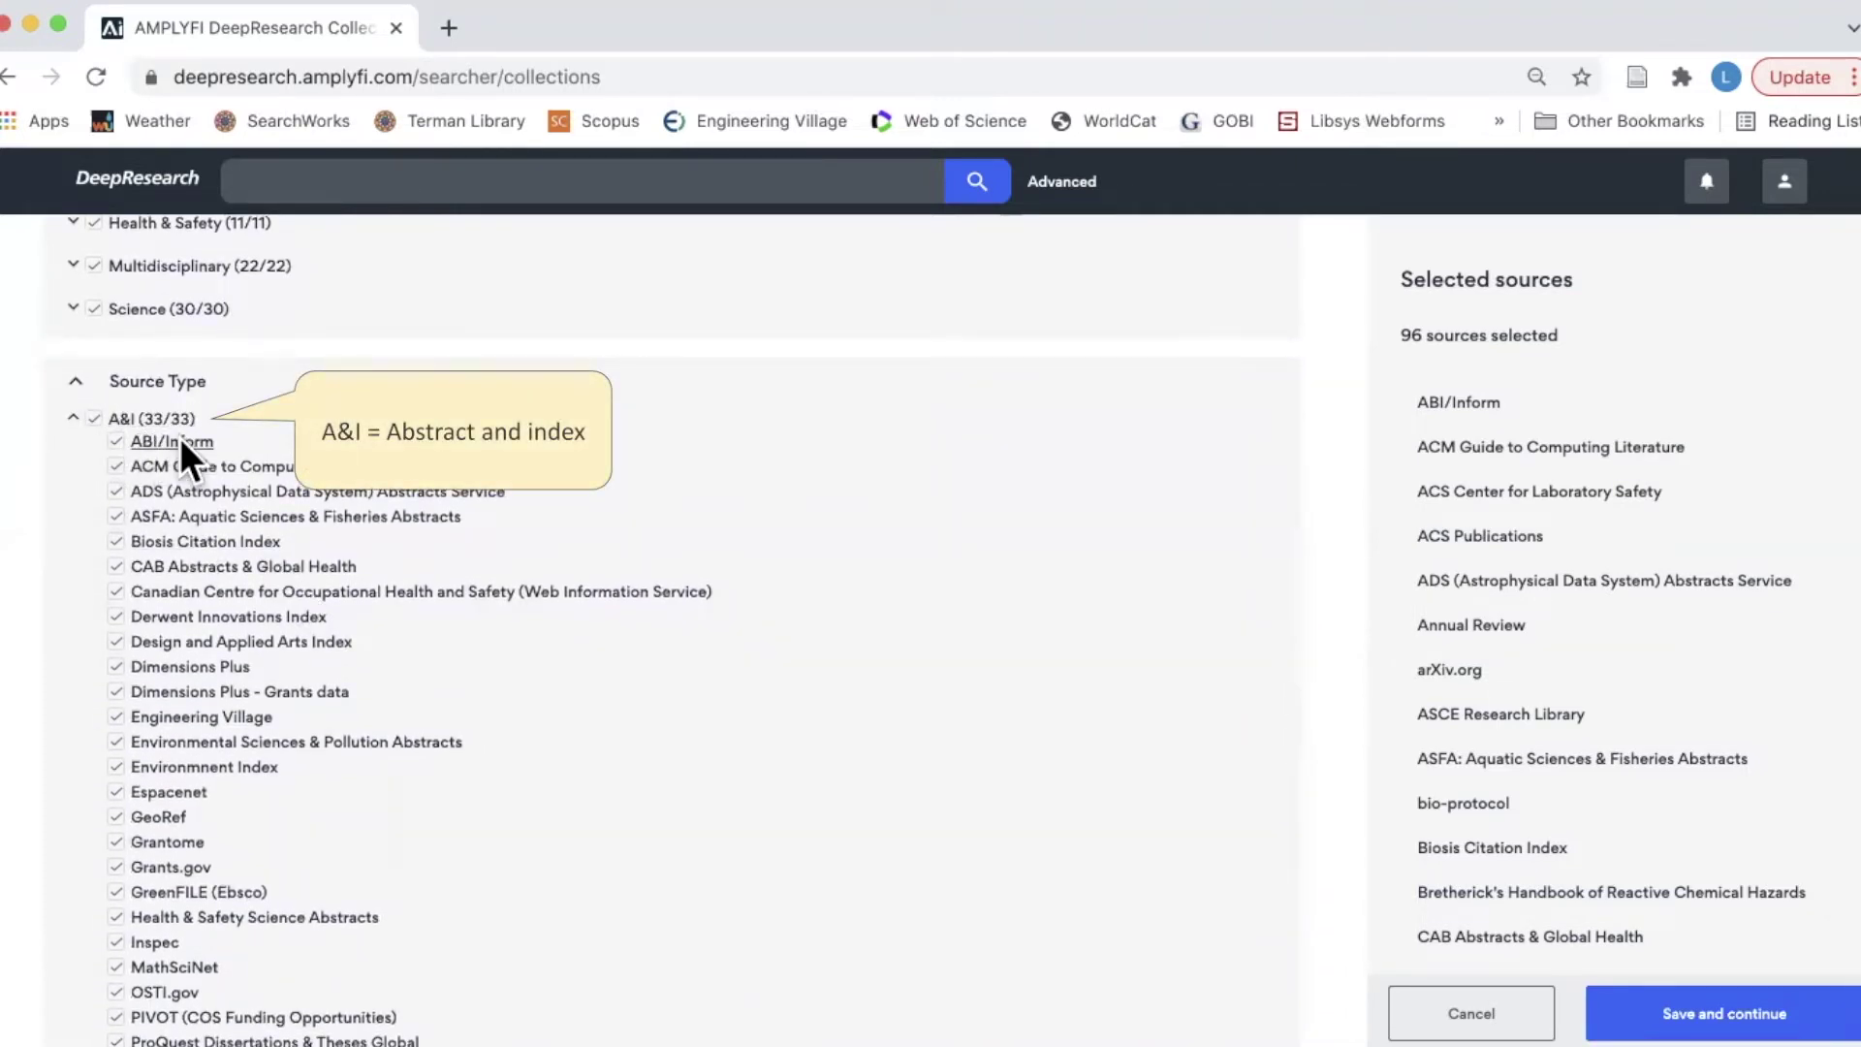
pyautogui.scroll(-1, 190, 536)
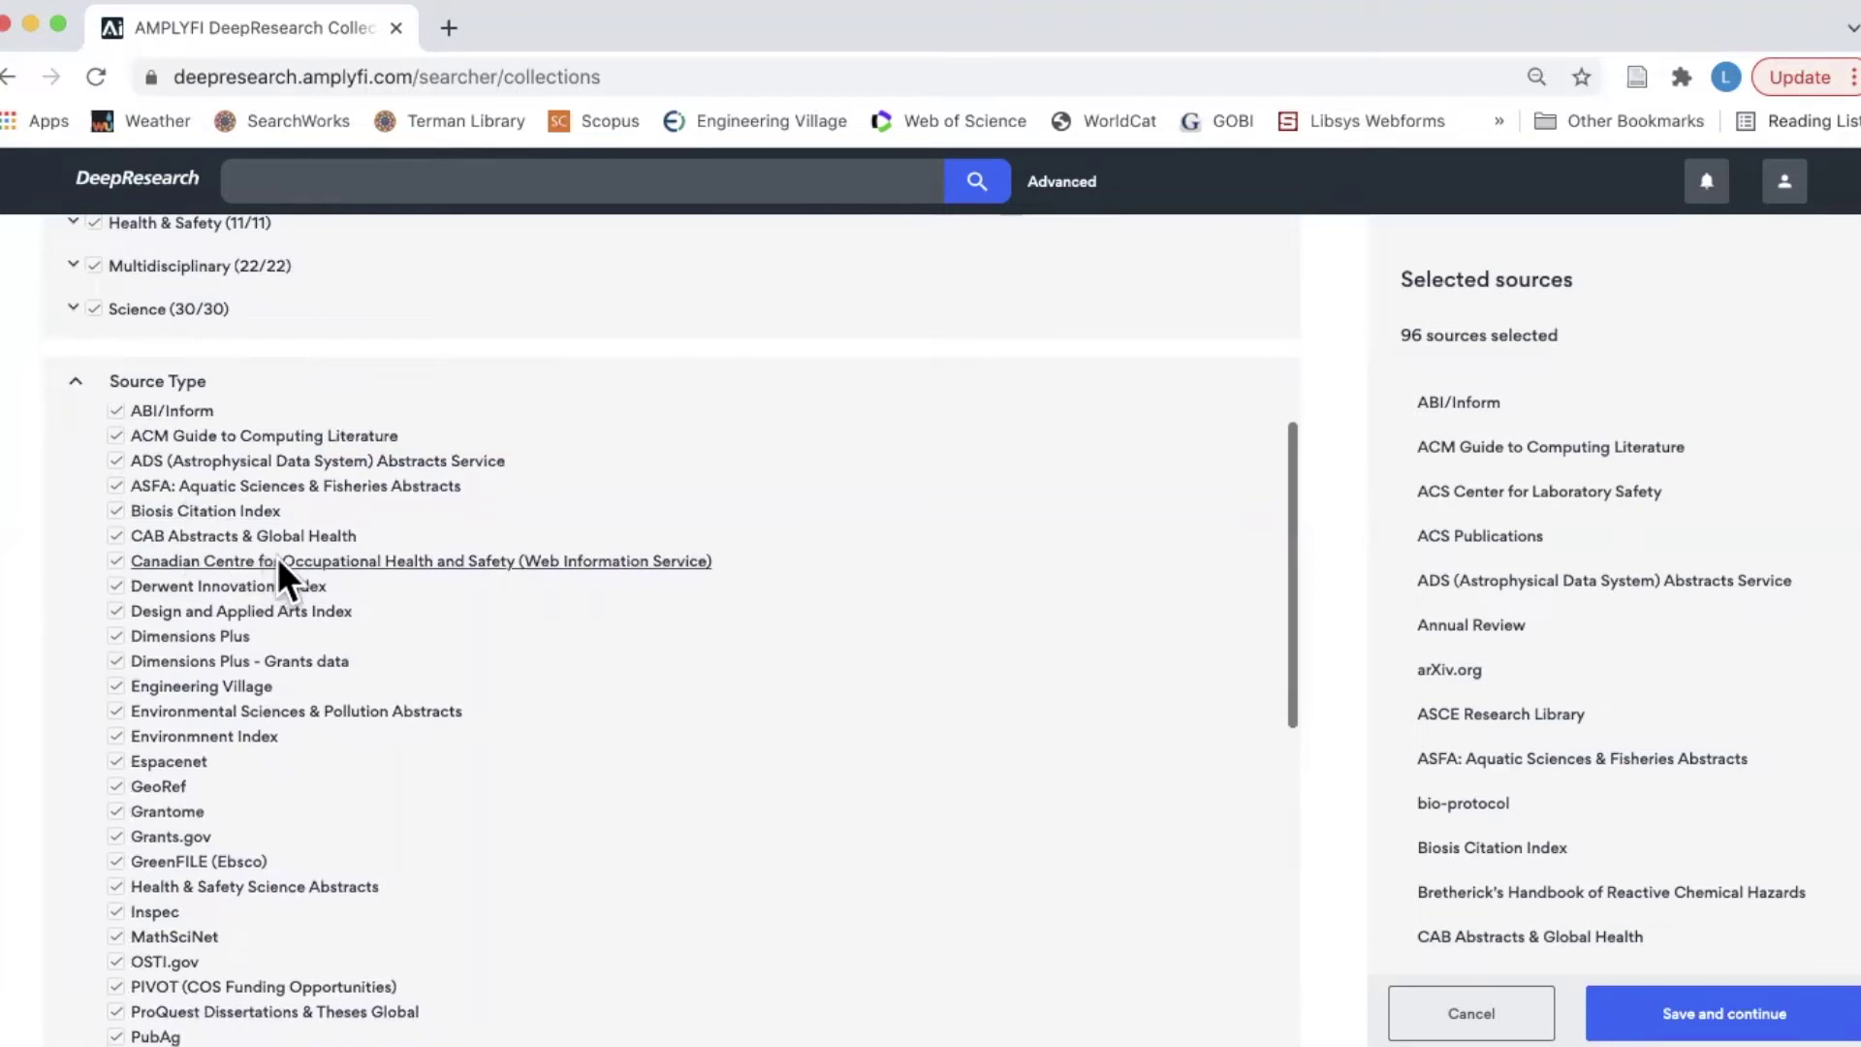
pyautogui.scroll(-4, 277, 578)
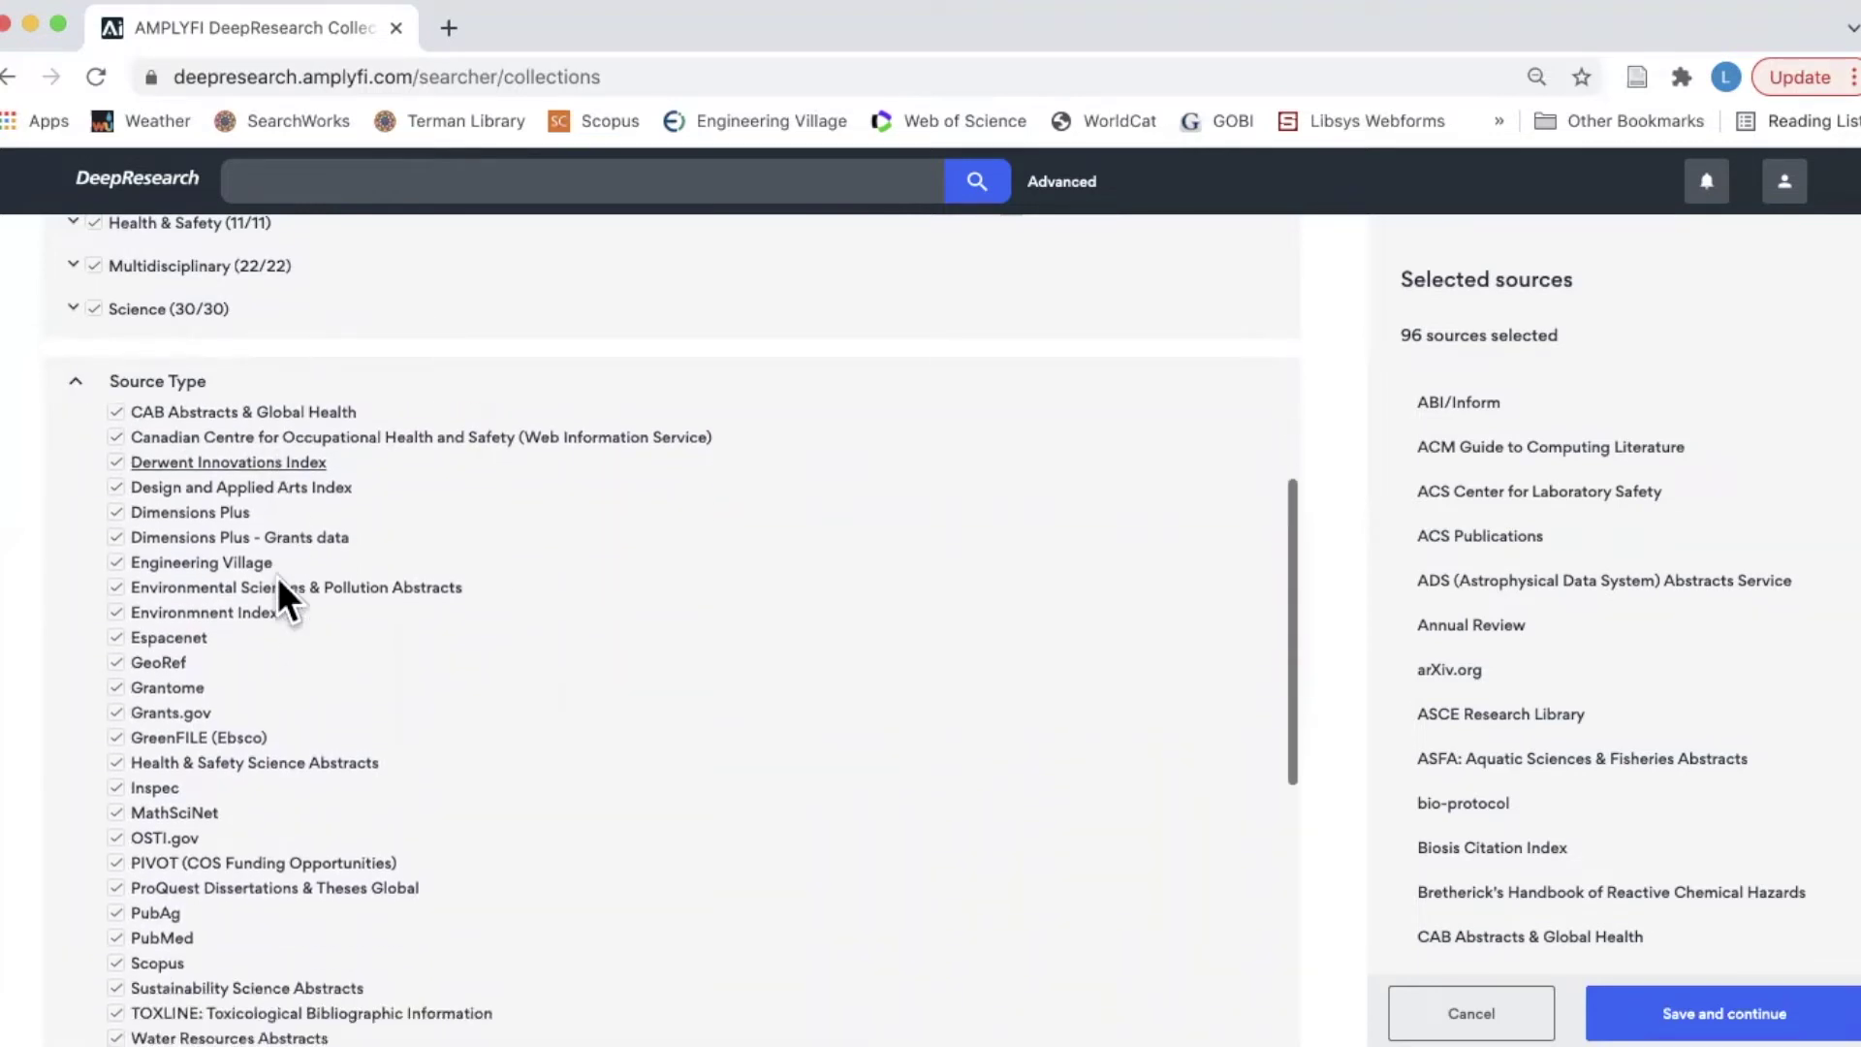
pyautogui.scroll(-3, 264, 666)
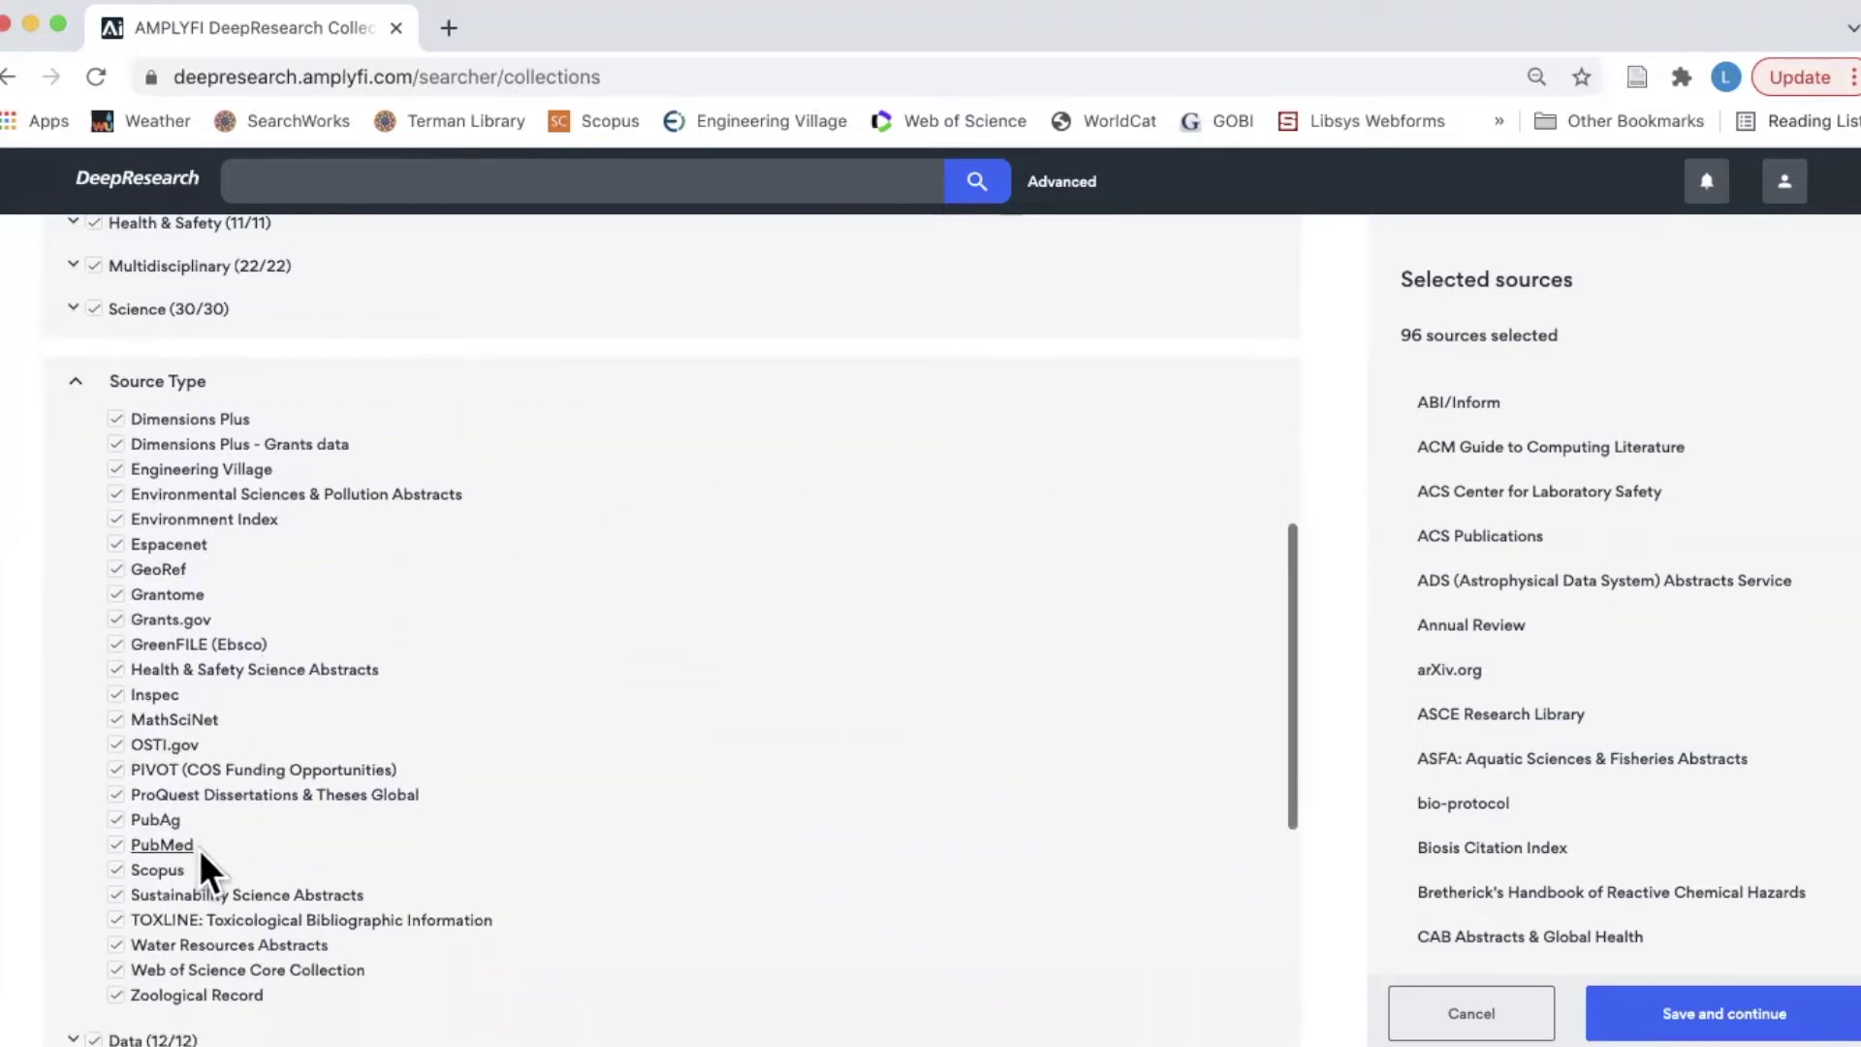
pyautogui.scroll(-12, 254, 766)
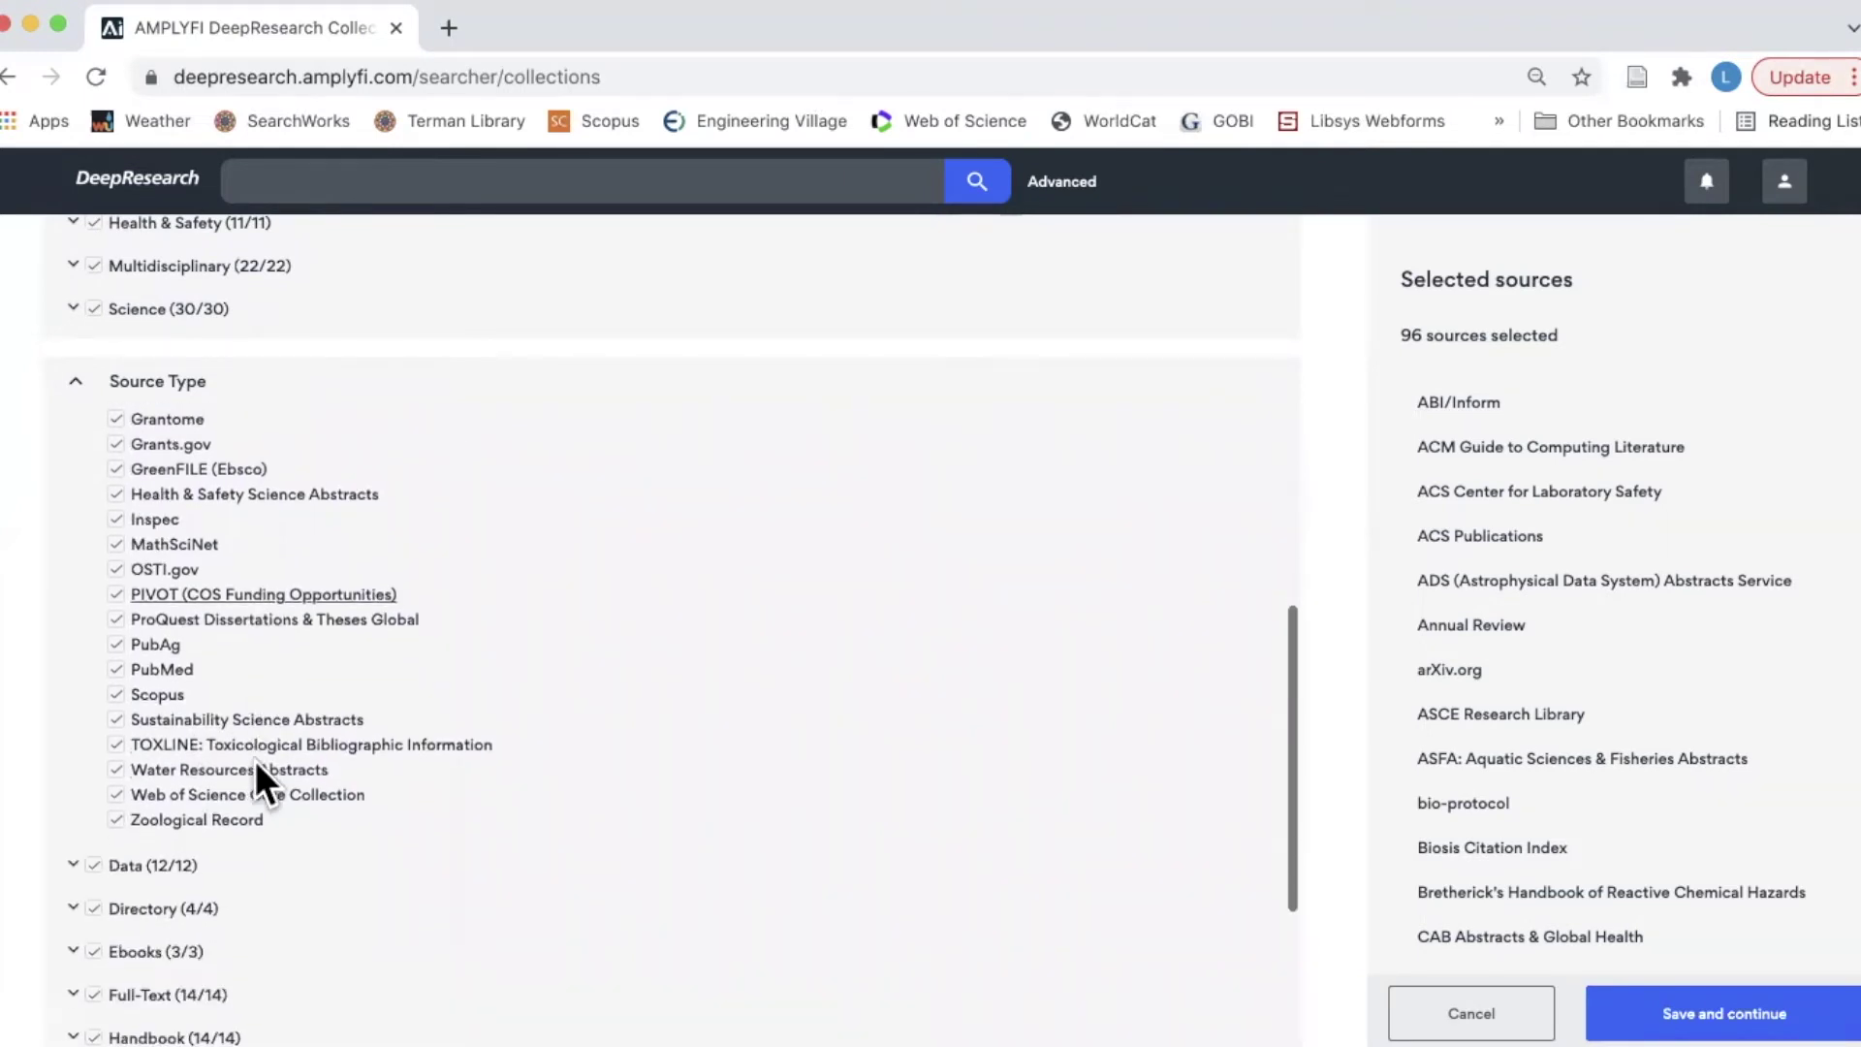
# - Expand the Data and Full-Text groups under Source Type and examine their sources
pyautogui.click(73, 636)
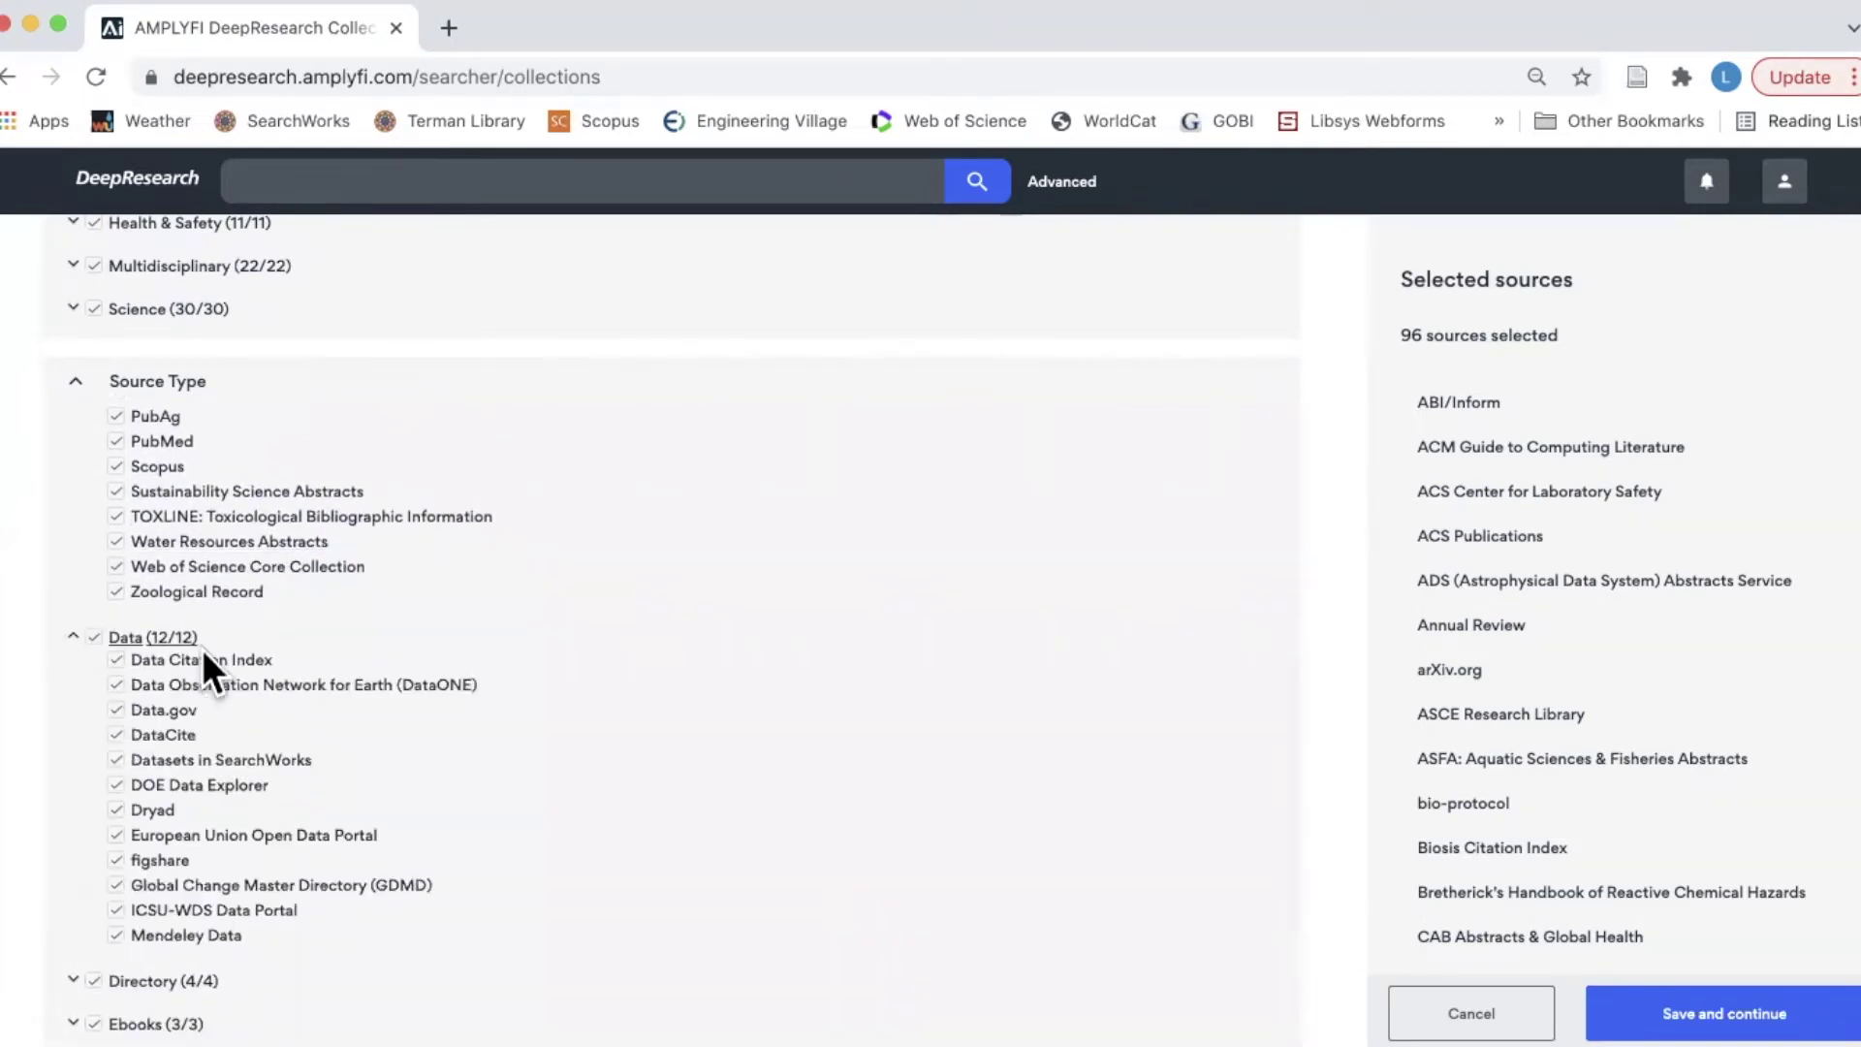
pyautogui.scroll(-1, 208, 669)
pyautogui.scroll(-6, 196, 823)
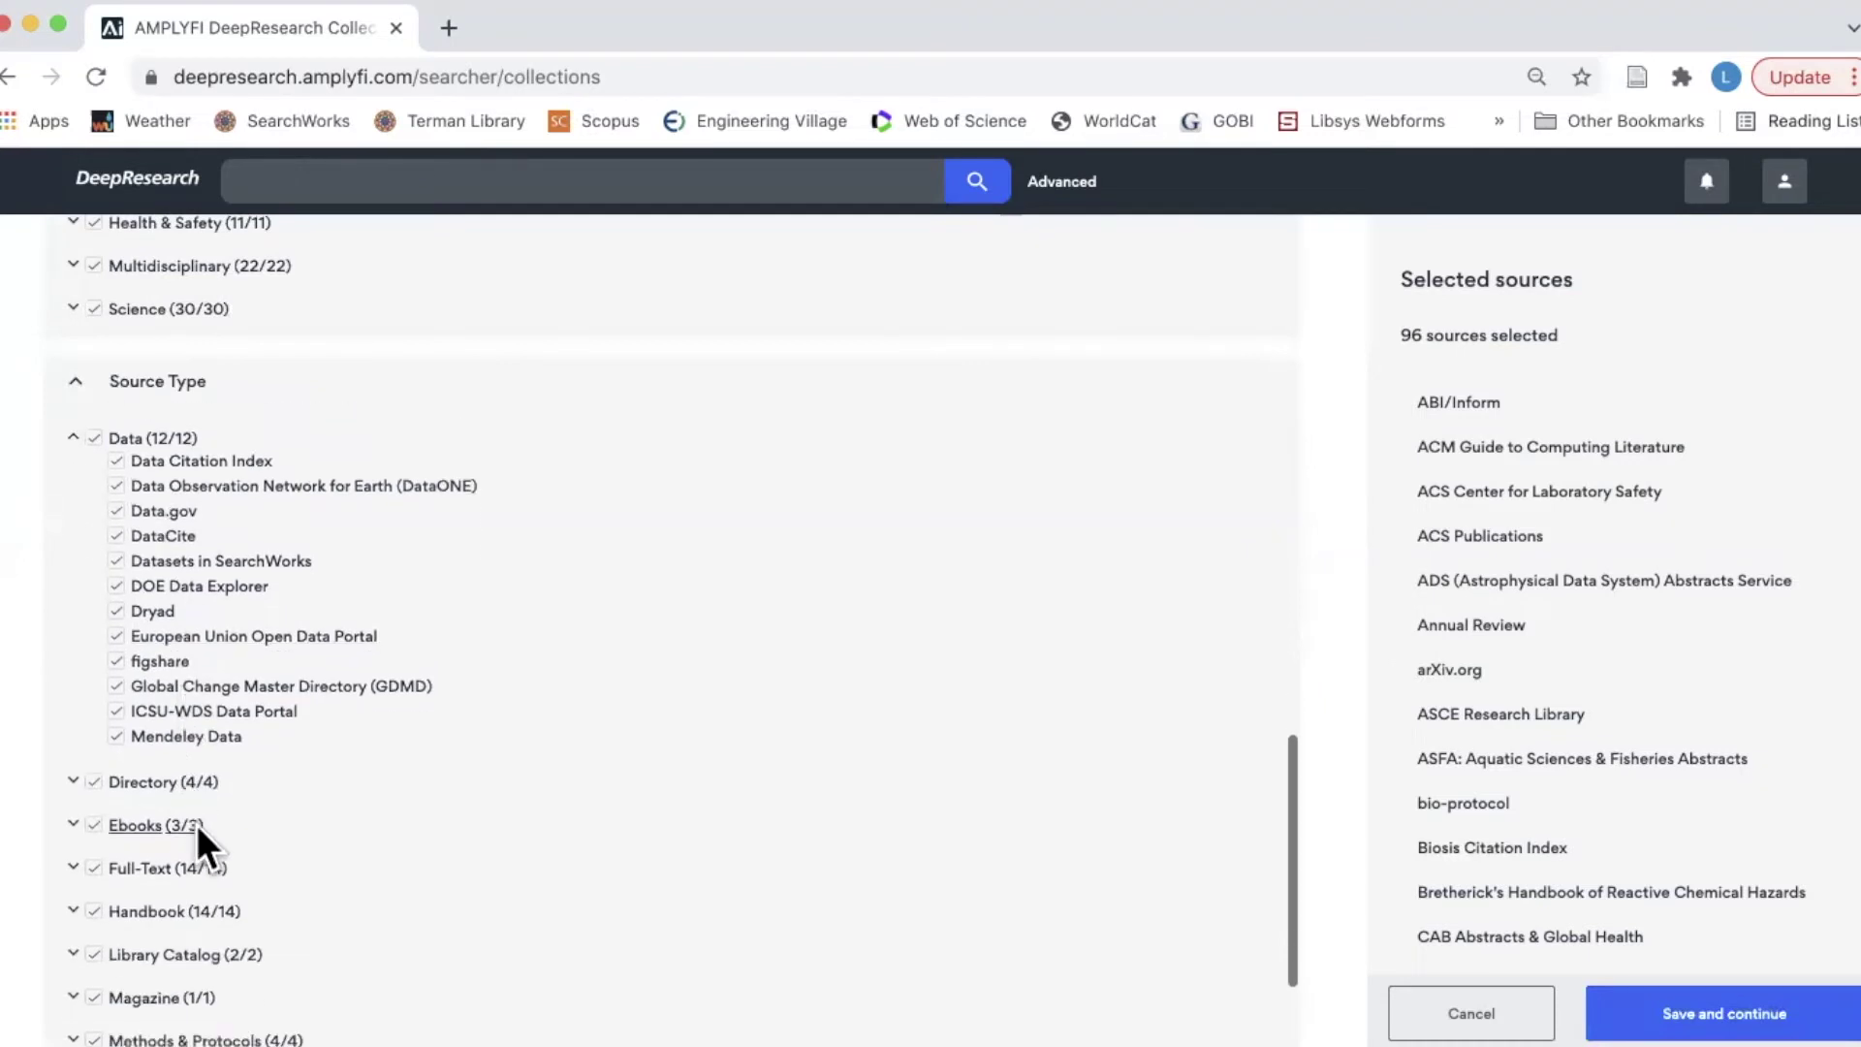
pyautogui.click(72, 803)
pyautogui.scroll(-5, 218, 795)
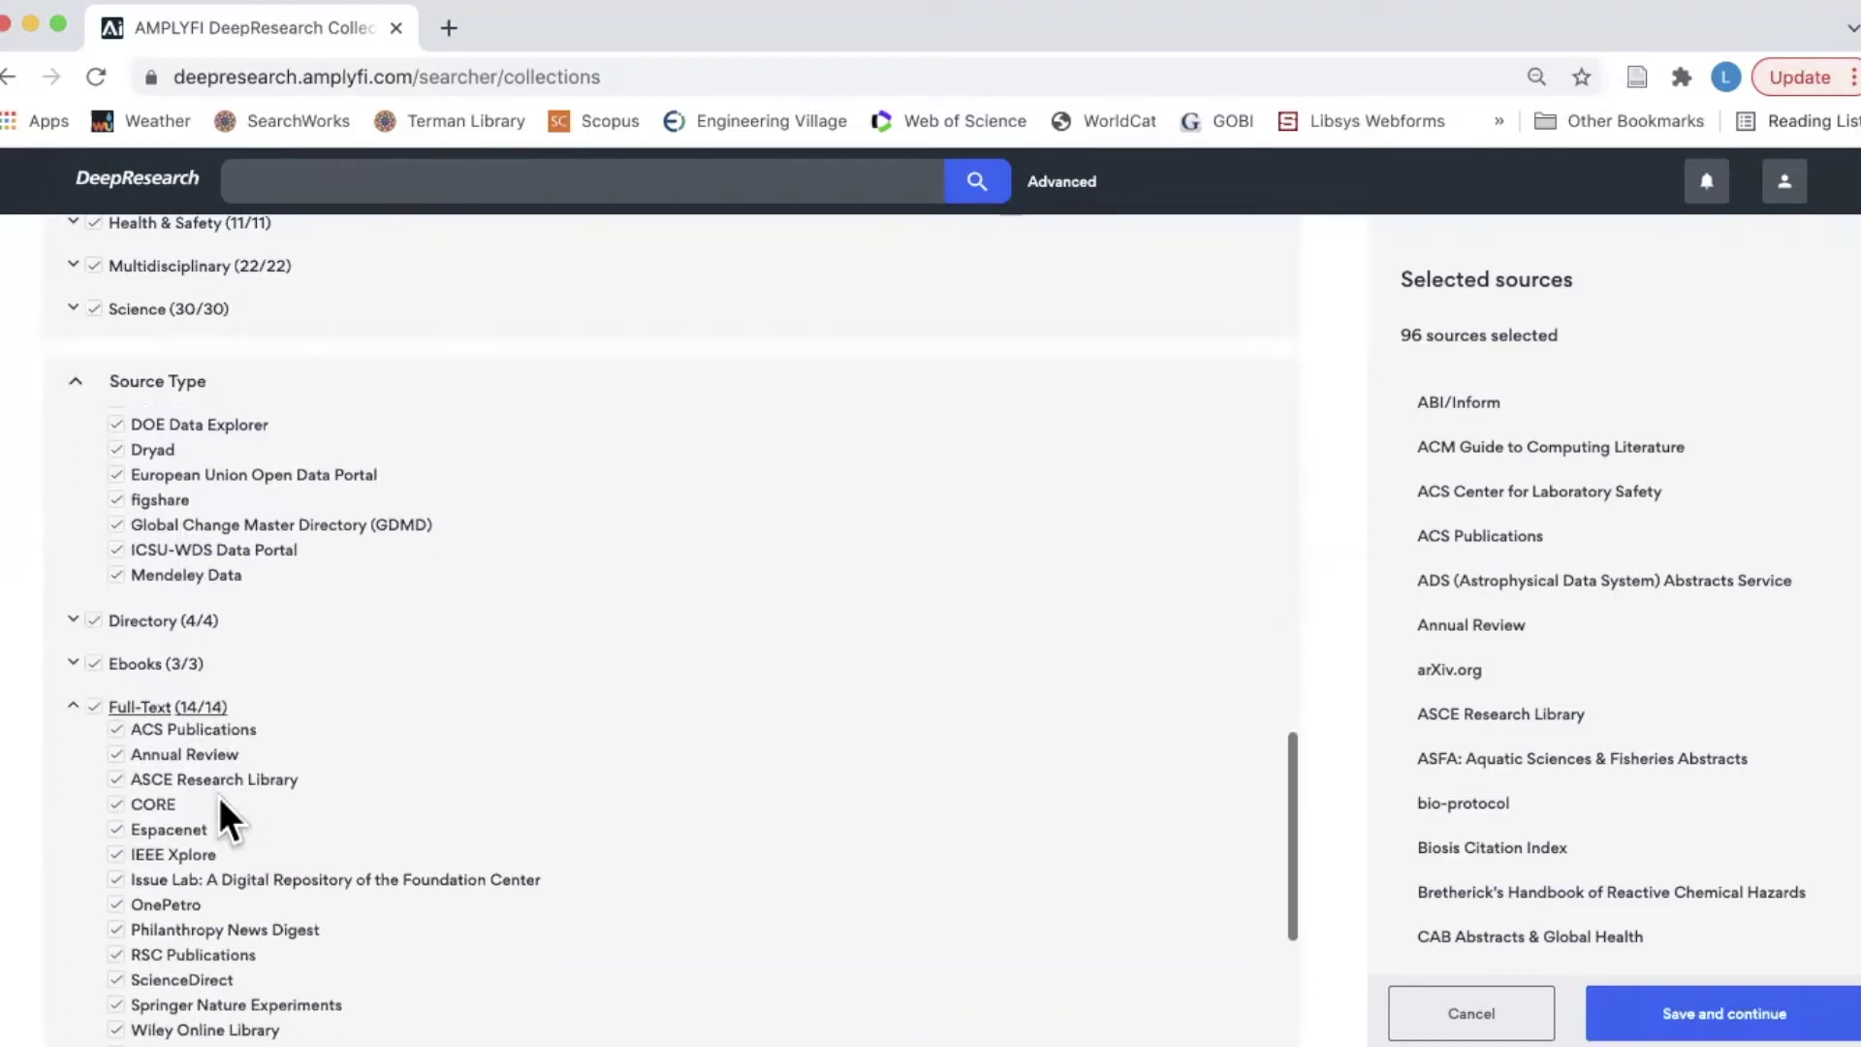
pyautogui.scroll(-2, 346, 671)
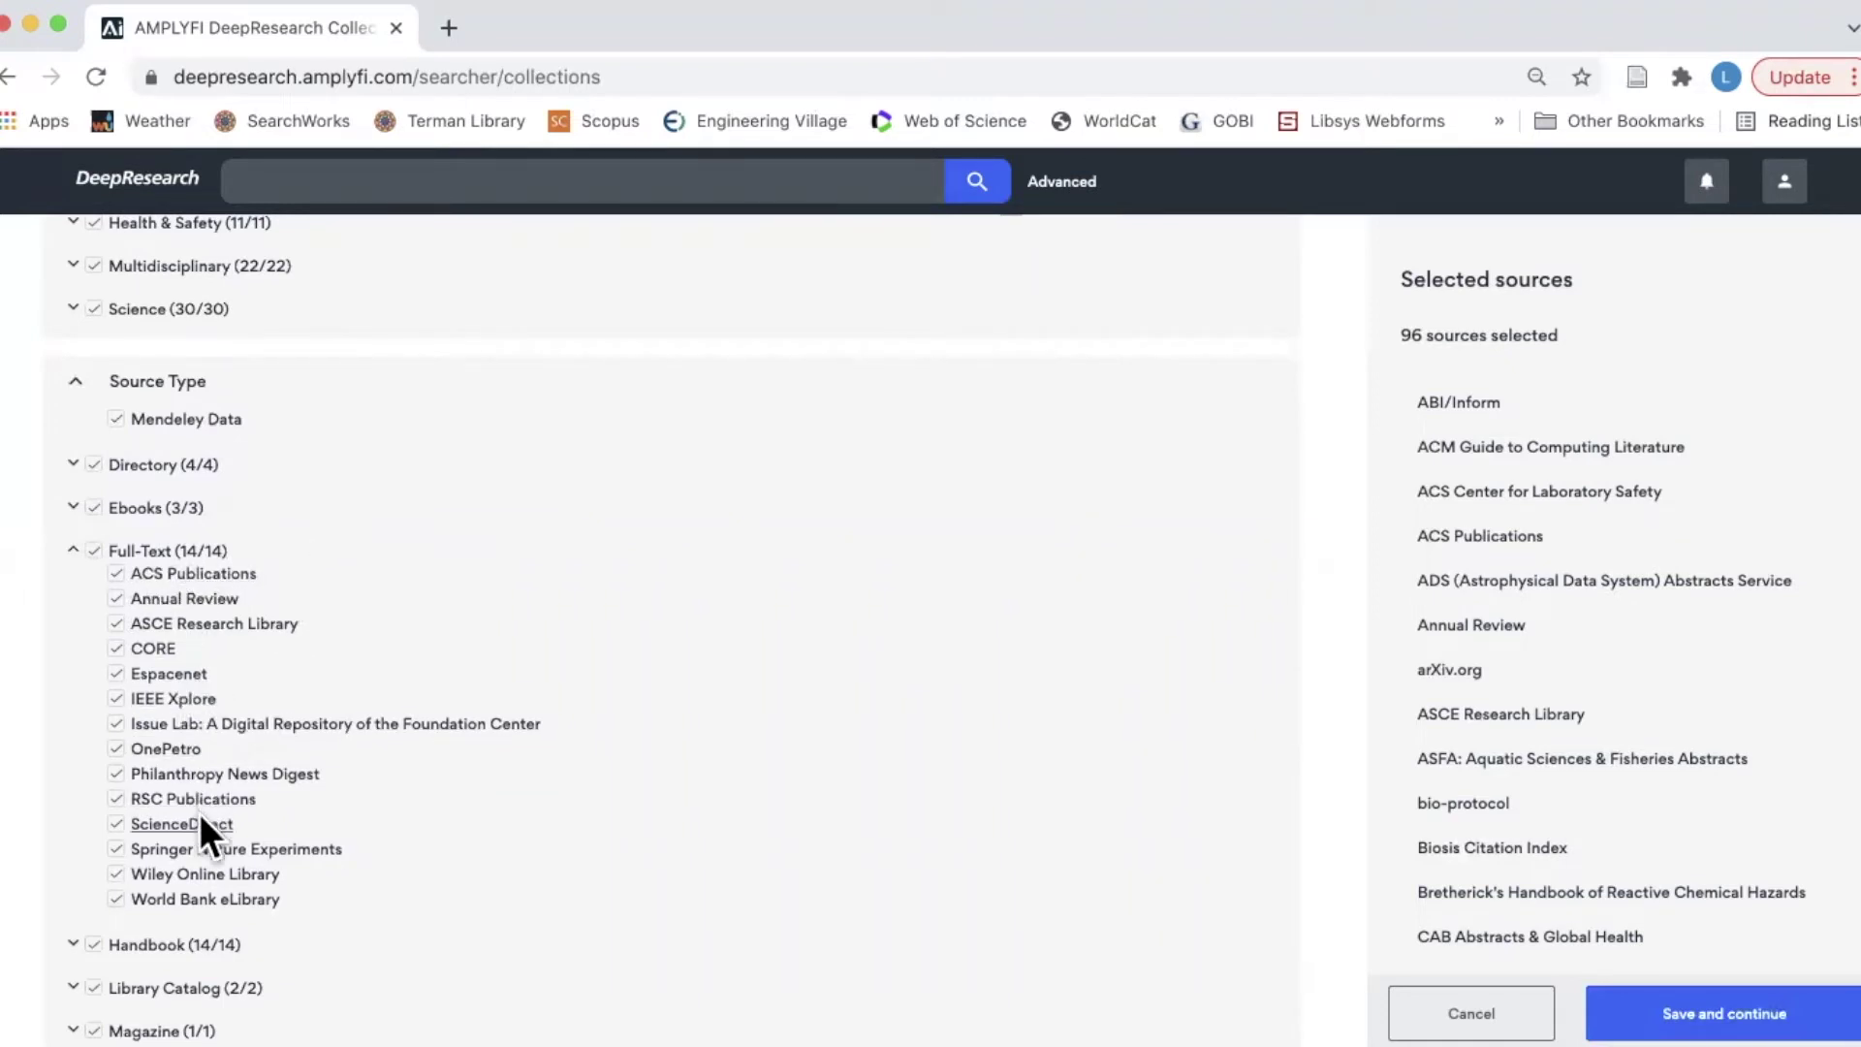
pyautogui.scroll(-1, 382, 714)
pyautogui.scroll(-2, 382, 714)
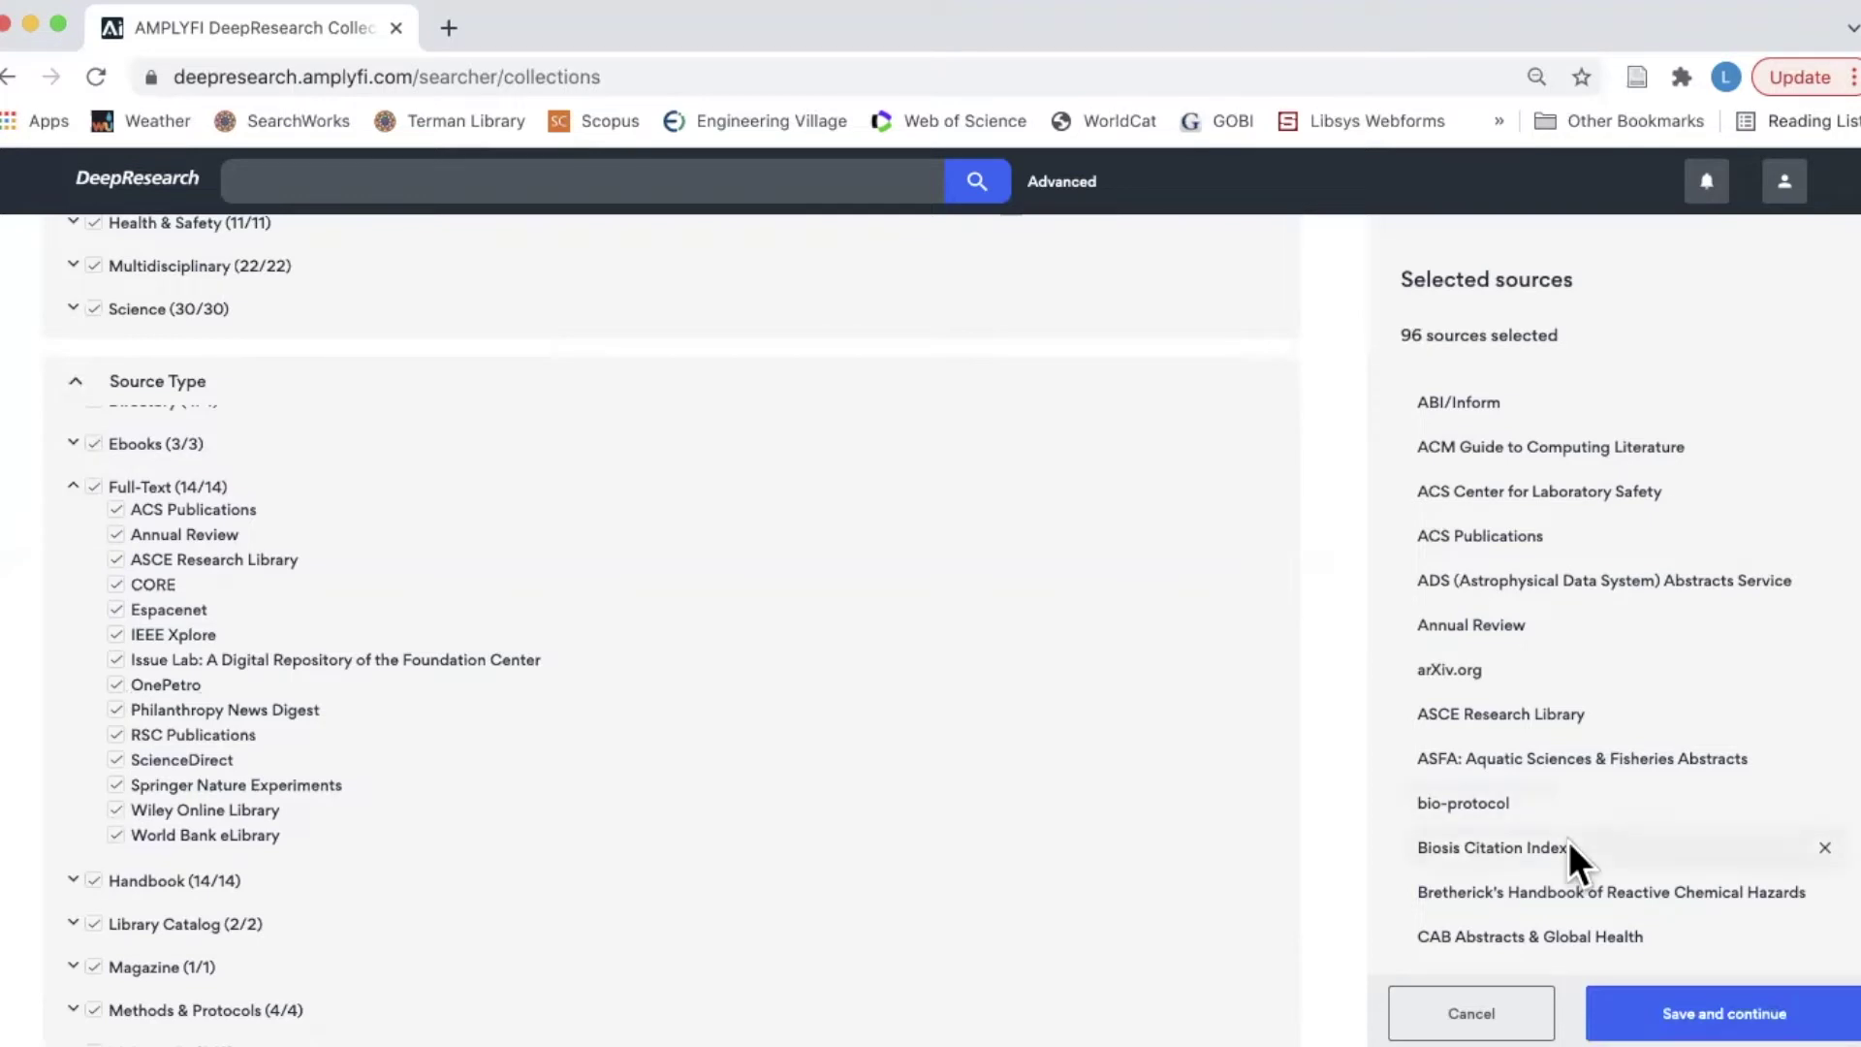
# - Check the list of selected sources and save the selection to continue to the search page
pyautogui.scroll(-1, 1568, 841)
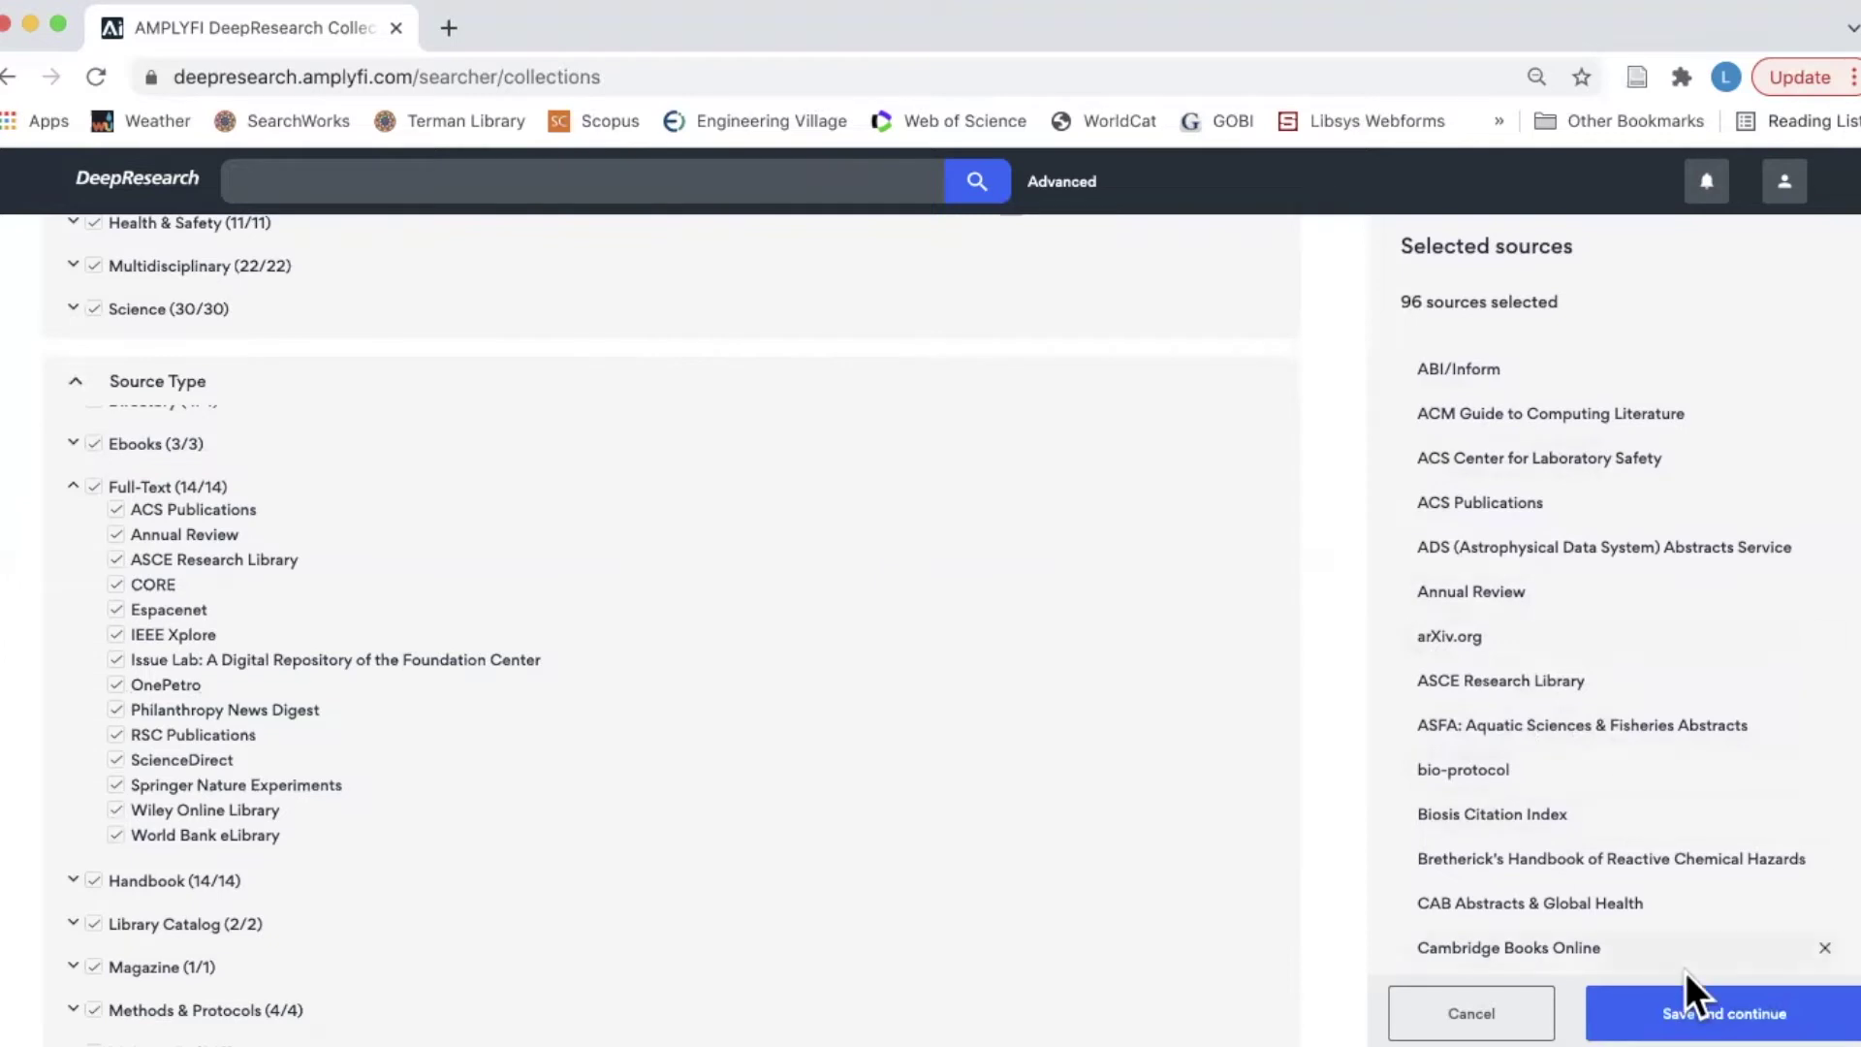
pyautogui.click(1725, 1013)
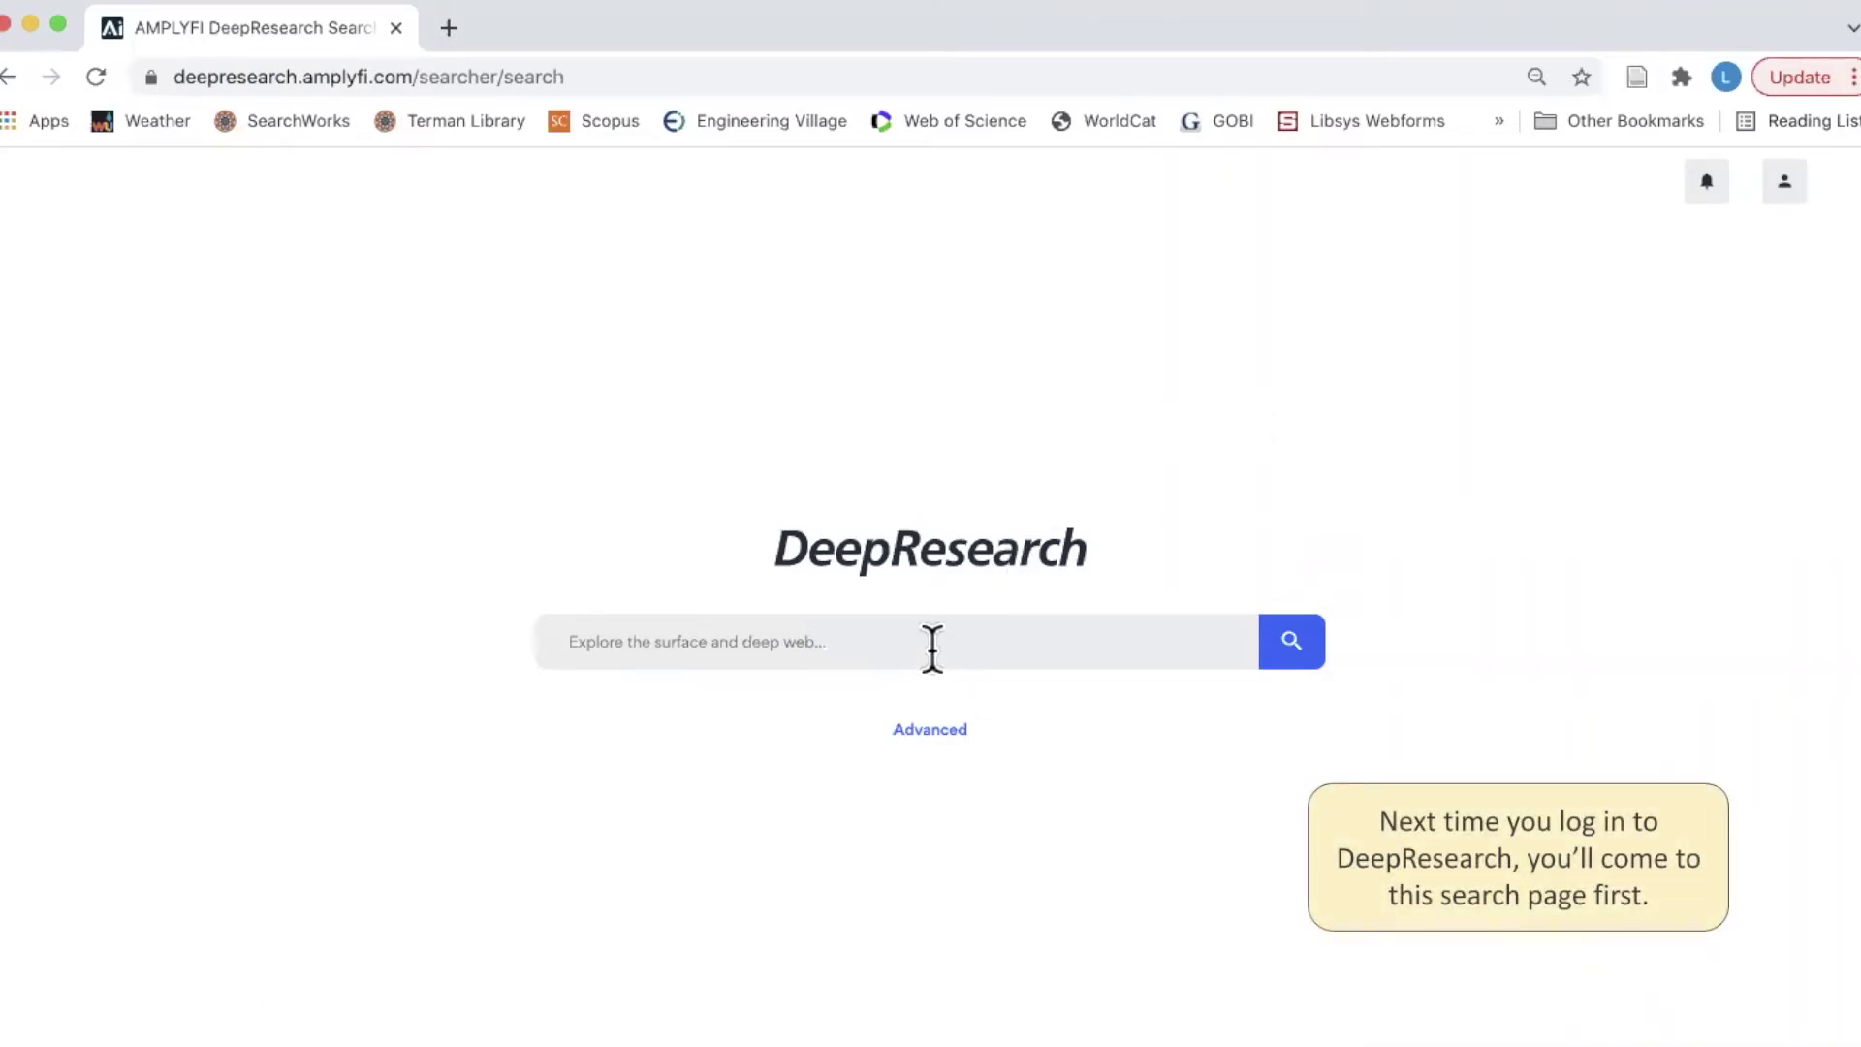
# - Open the advanced search and enter the exact phrase "lithium ion battery" as the search query
pyautogui.click(933, 729)
pyautogui.click(746, 507)
pyautogui.write('"')
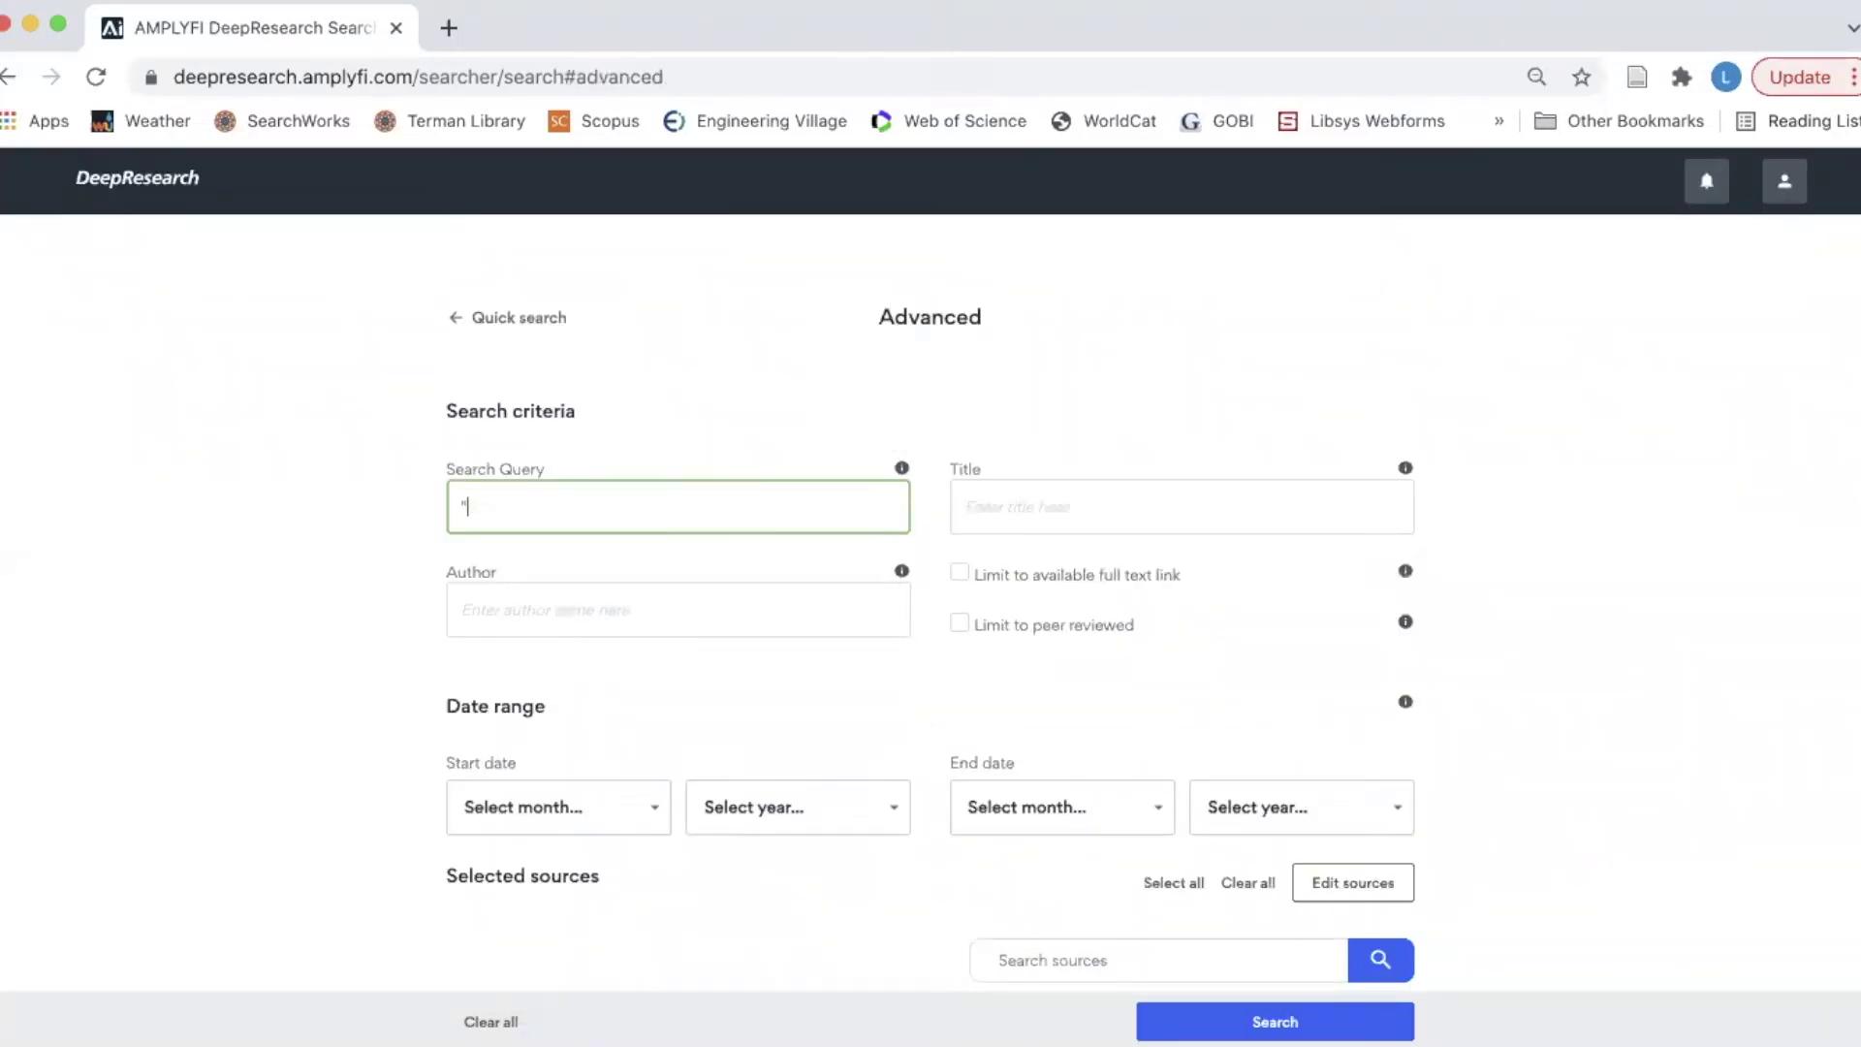
pyautogui.write('lithium ion battery')
# - Set the start year of the date range to 2019
pyautogui.scroll(-1, 714, 417)
pyautogui.scroll(-1, 706, 405)
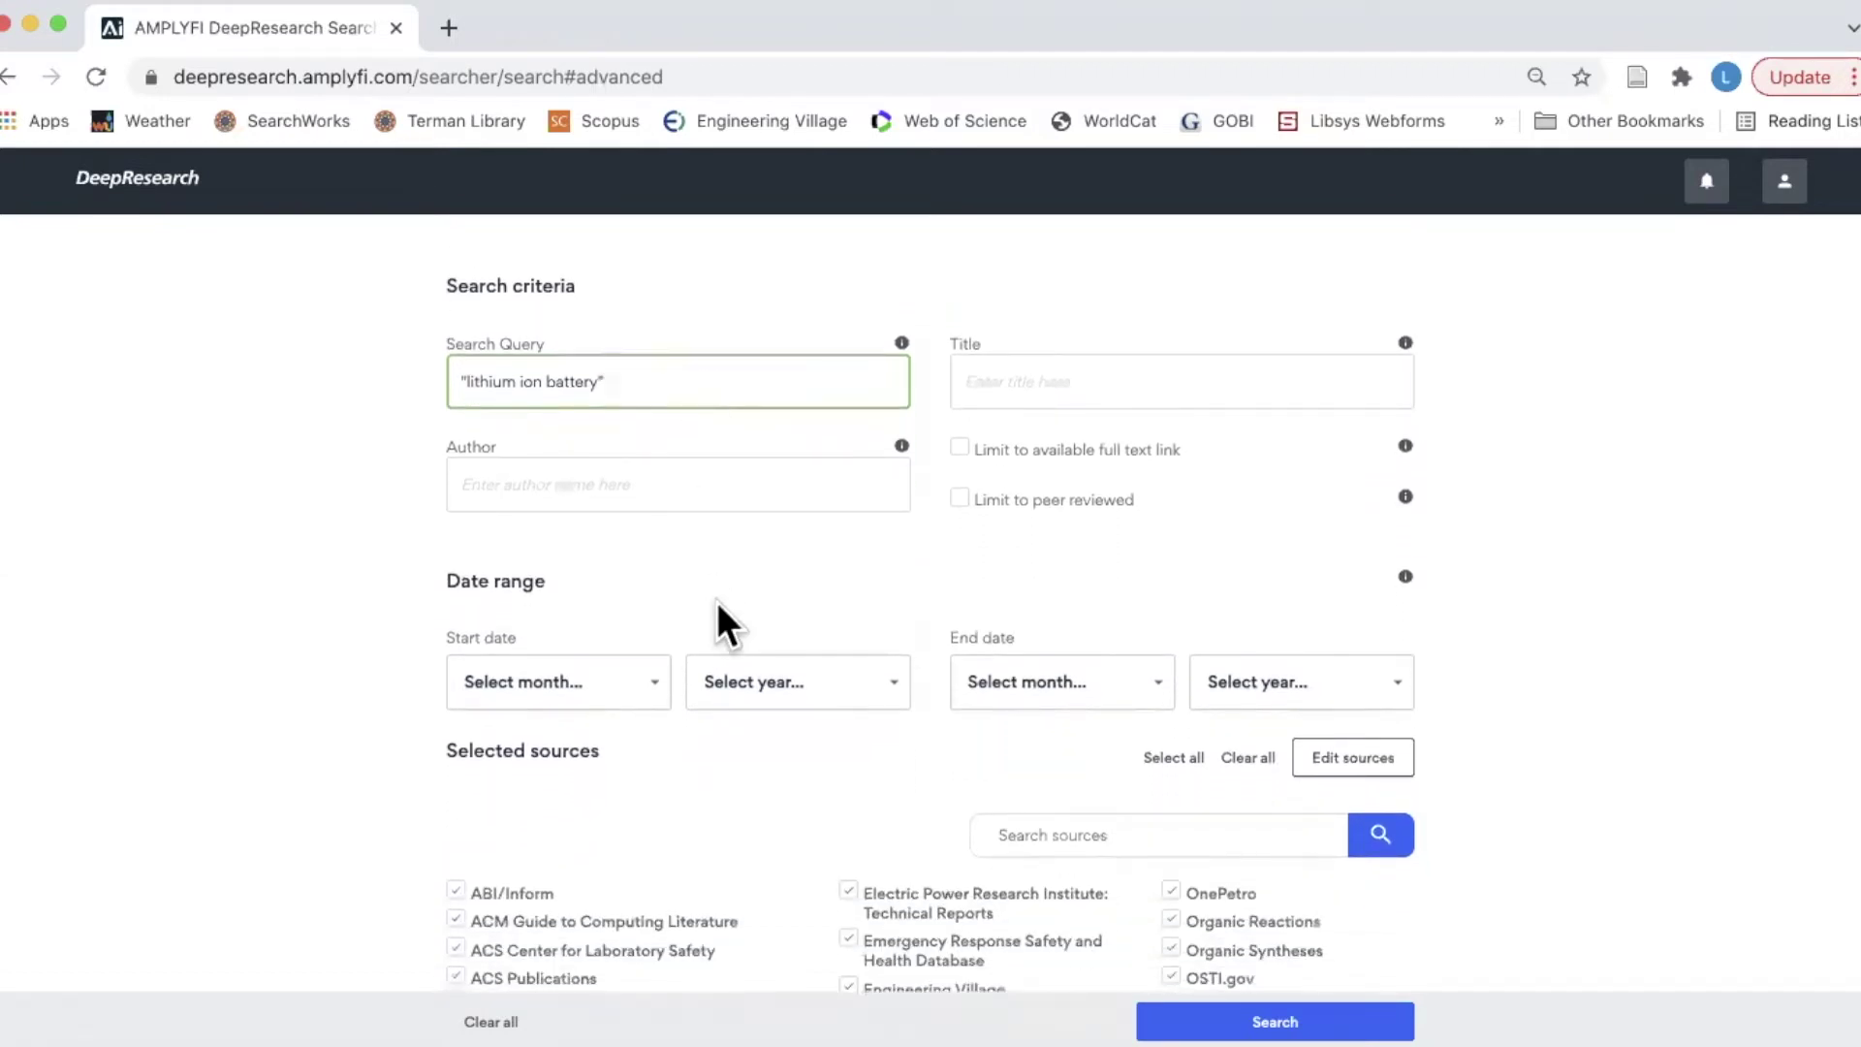
pyautogui.click(741, 692)
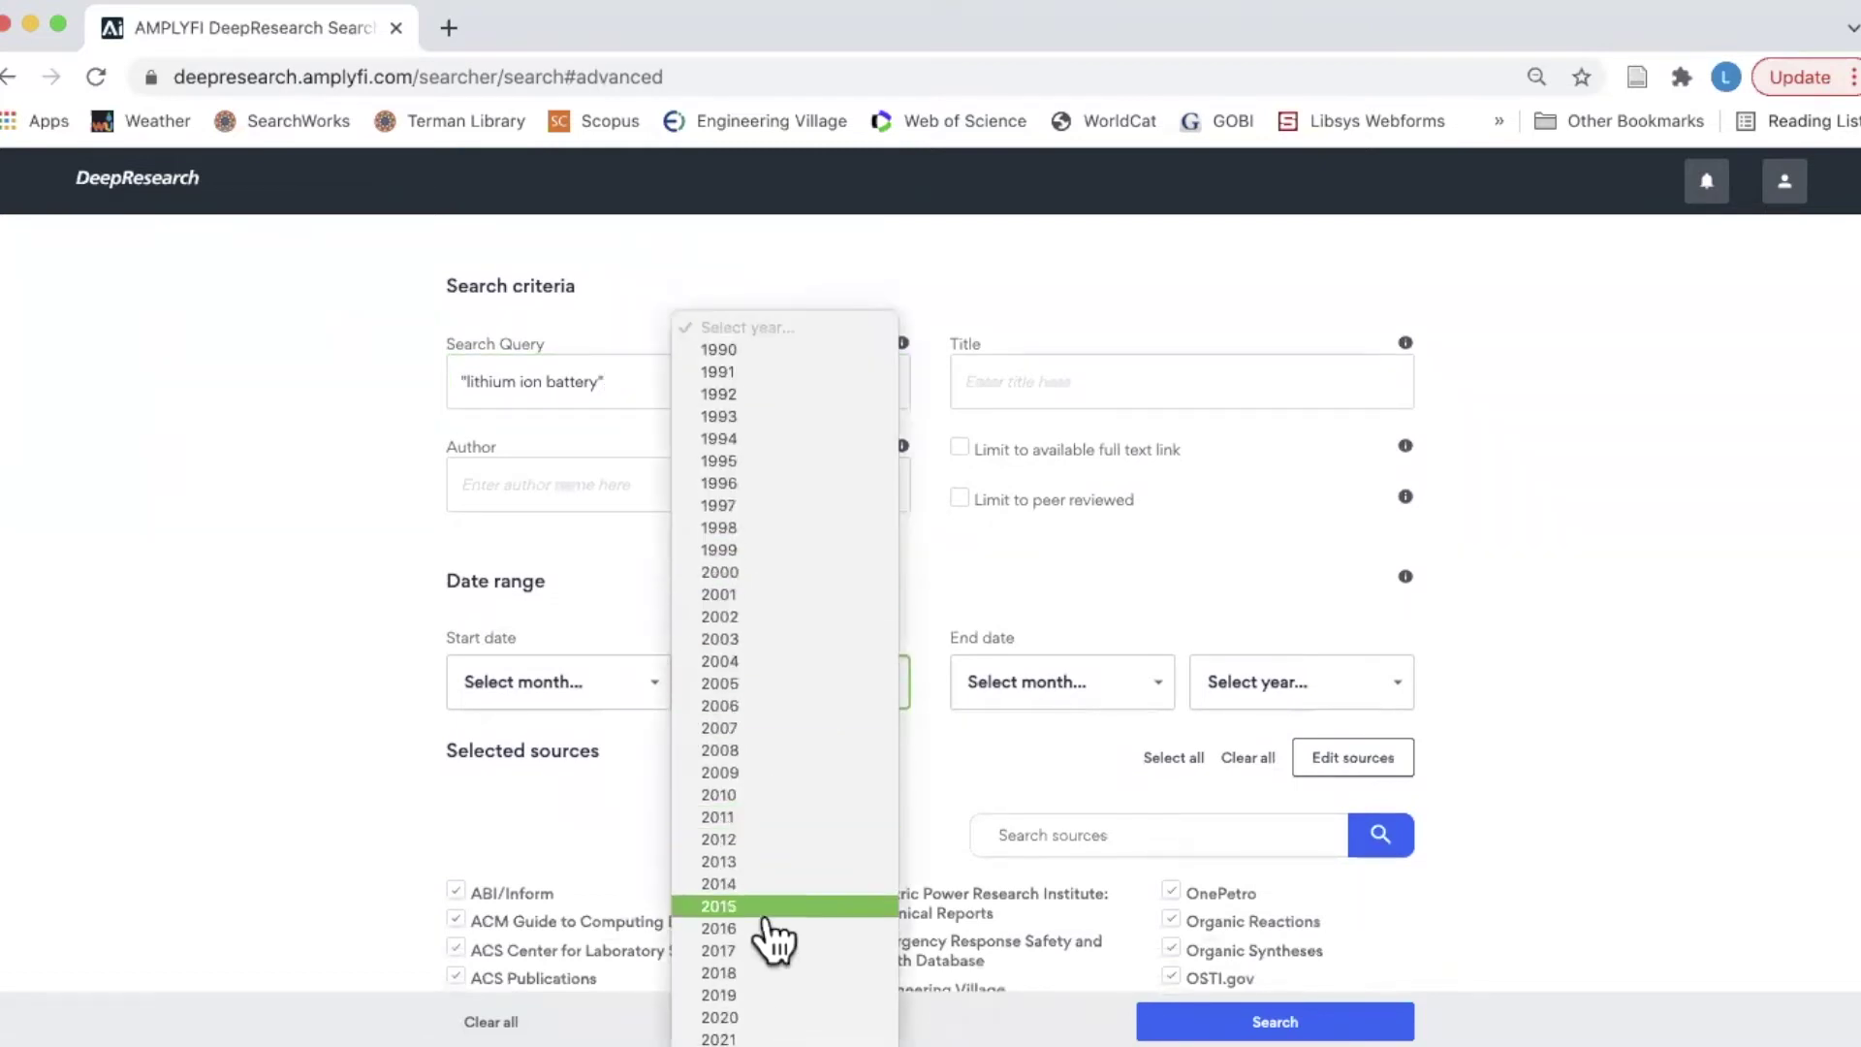
pyautogui.click(781, 995)
# - Deselect bio-protocol in the advanced search's selected sources and select it again
pyautogui.scroll(-3, 870, 568)
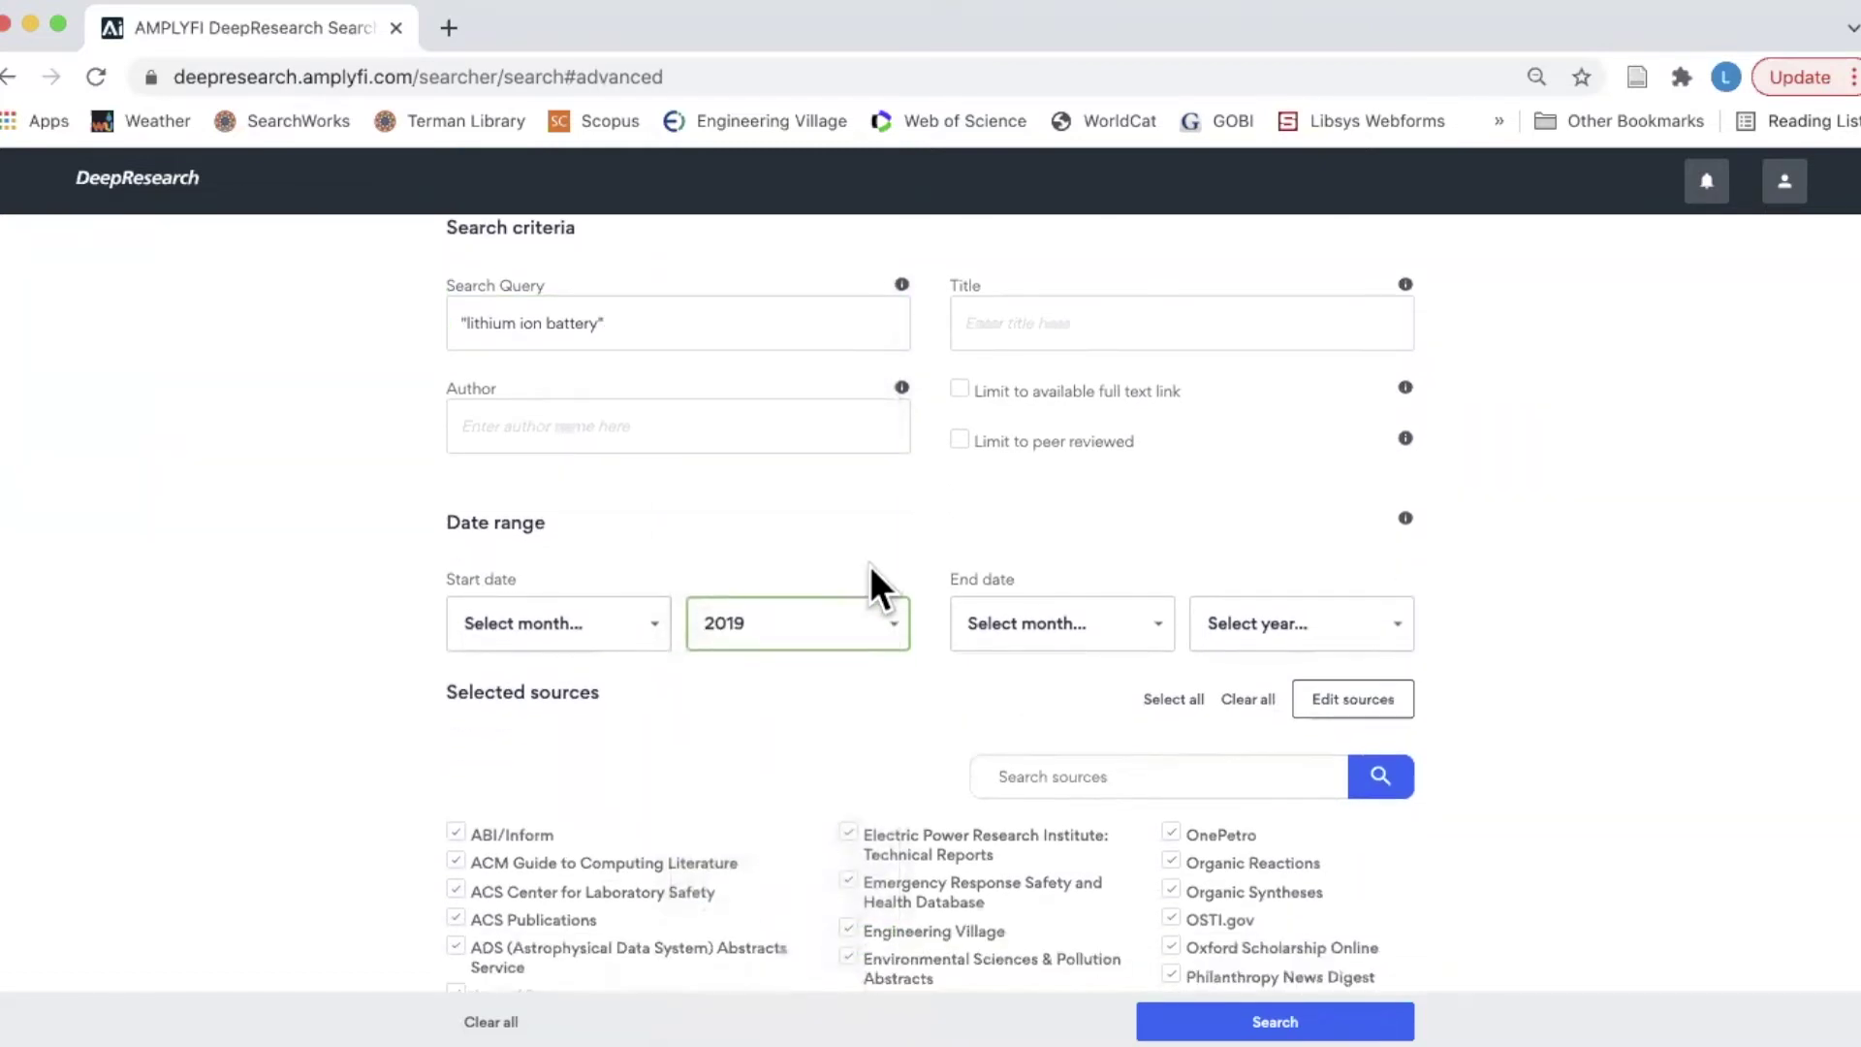
pyautogui.scroll(-4, 870, 566)
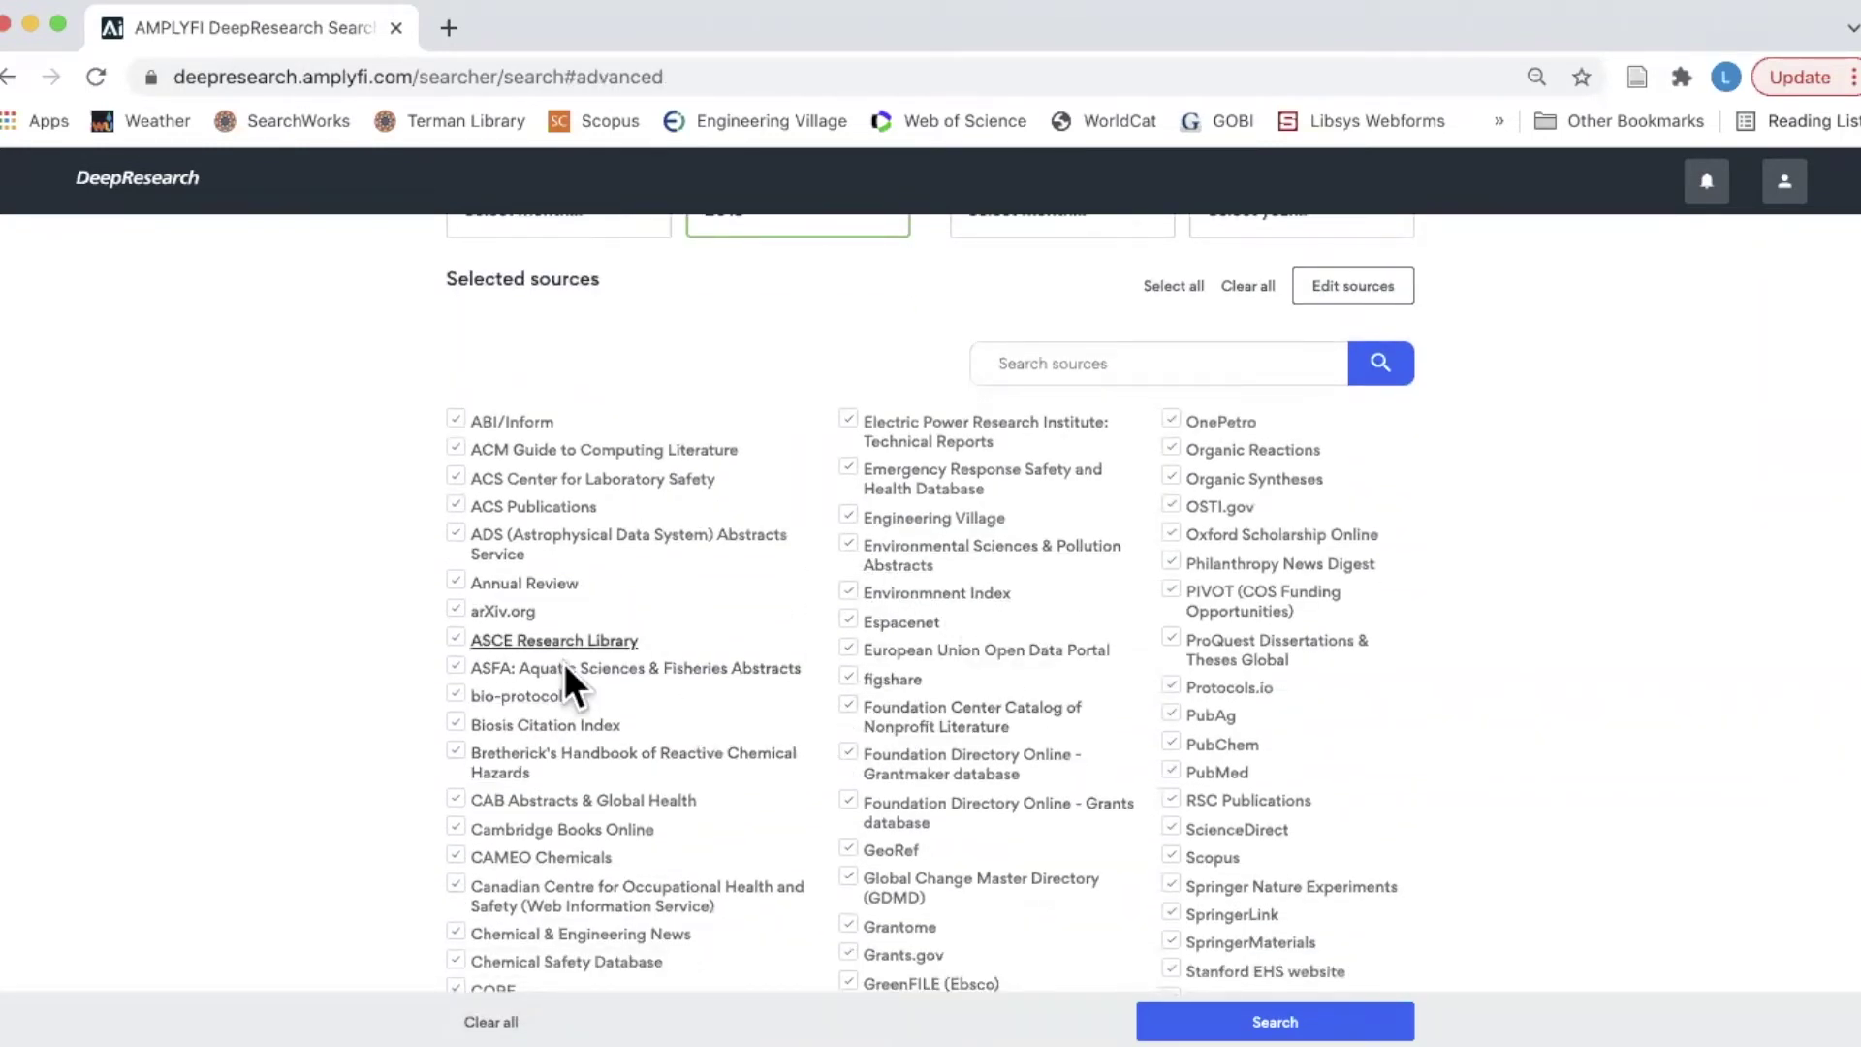
pyautogui.click(498, 698)
pyautogui.click(456, 694)
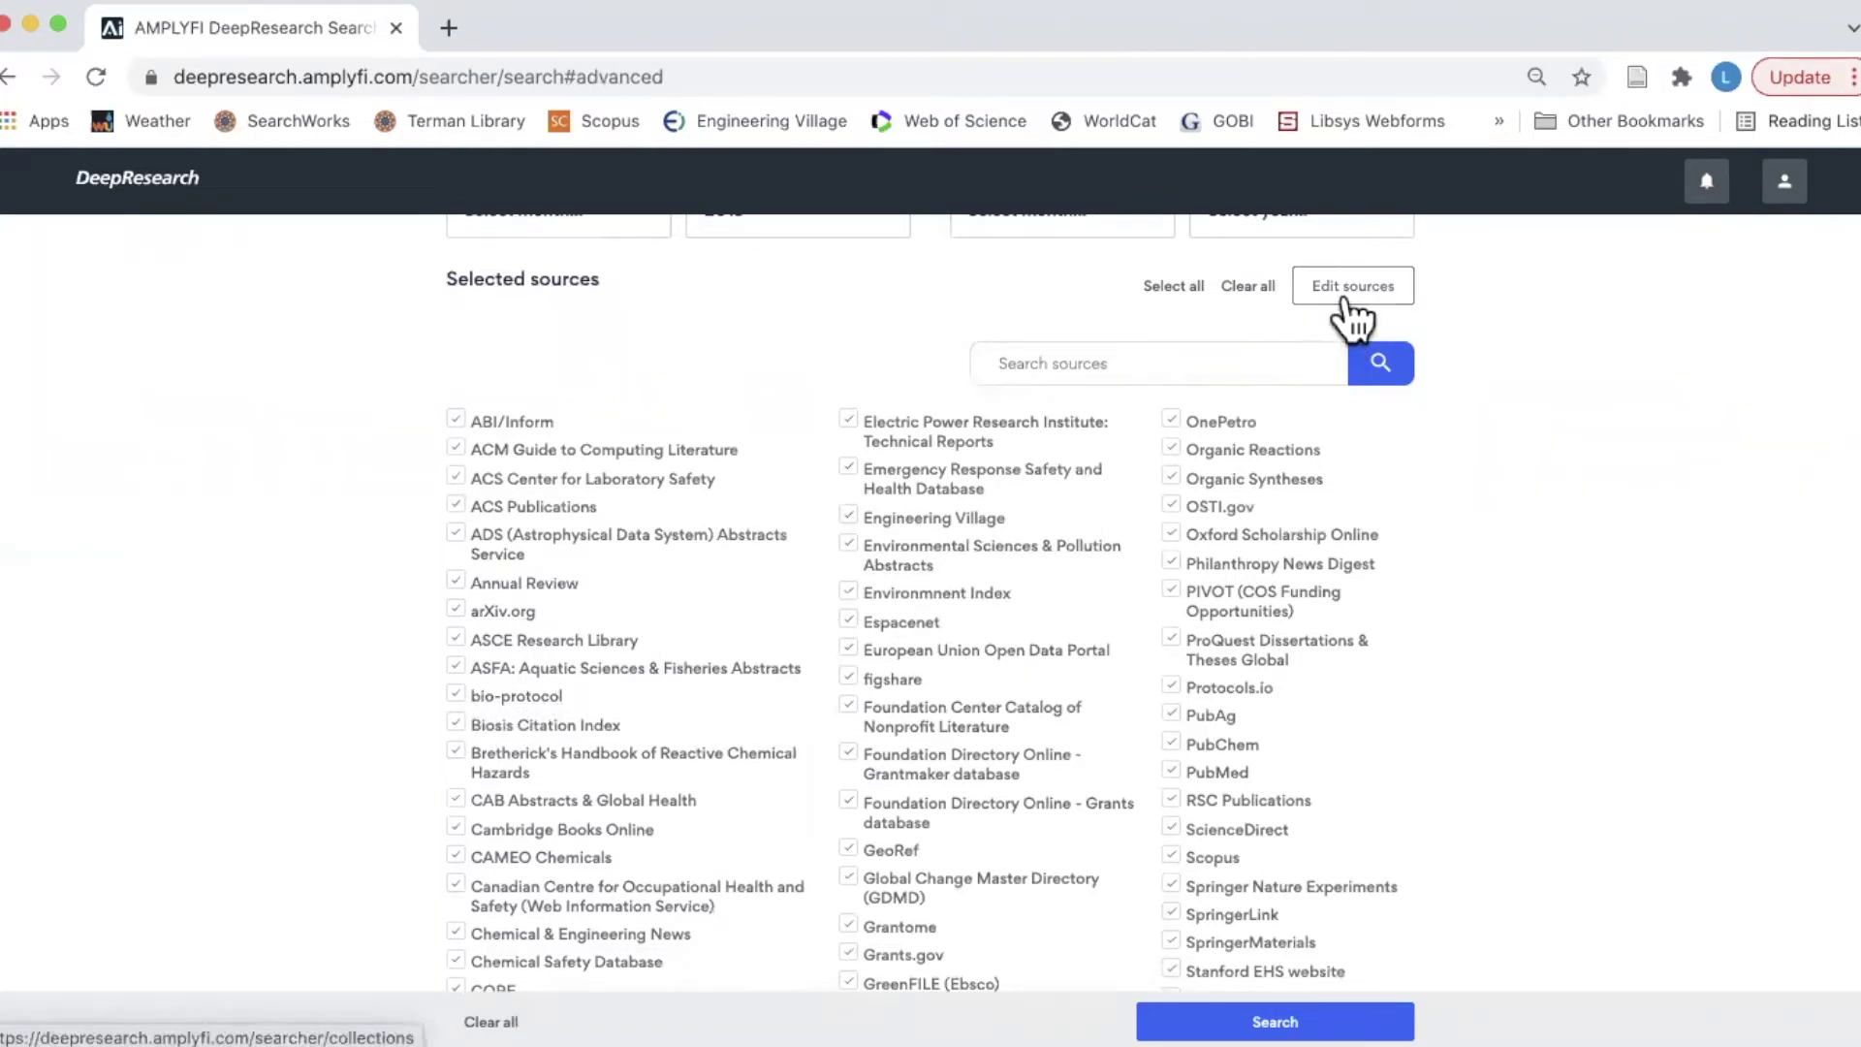
# - Run the advanced search and update the results list with the additional results found since loading
pyautogui.scroll(-2, 1496, 592)
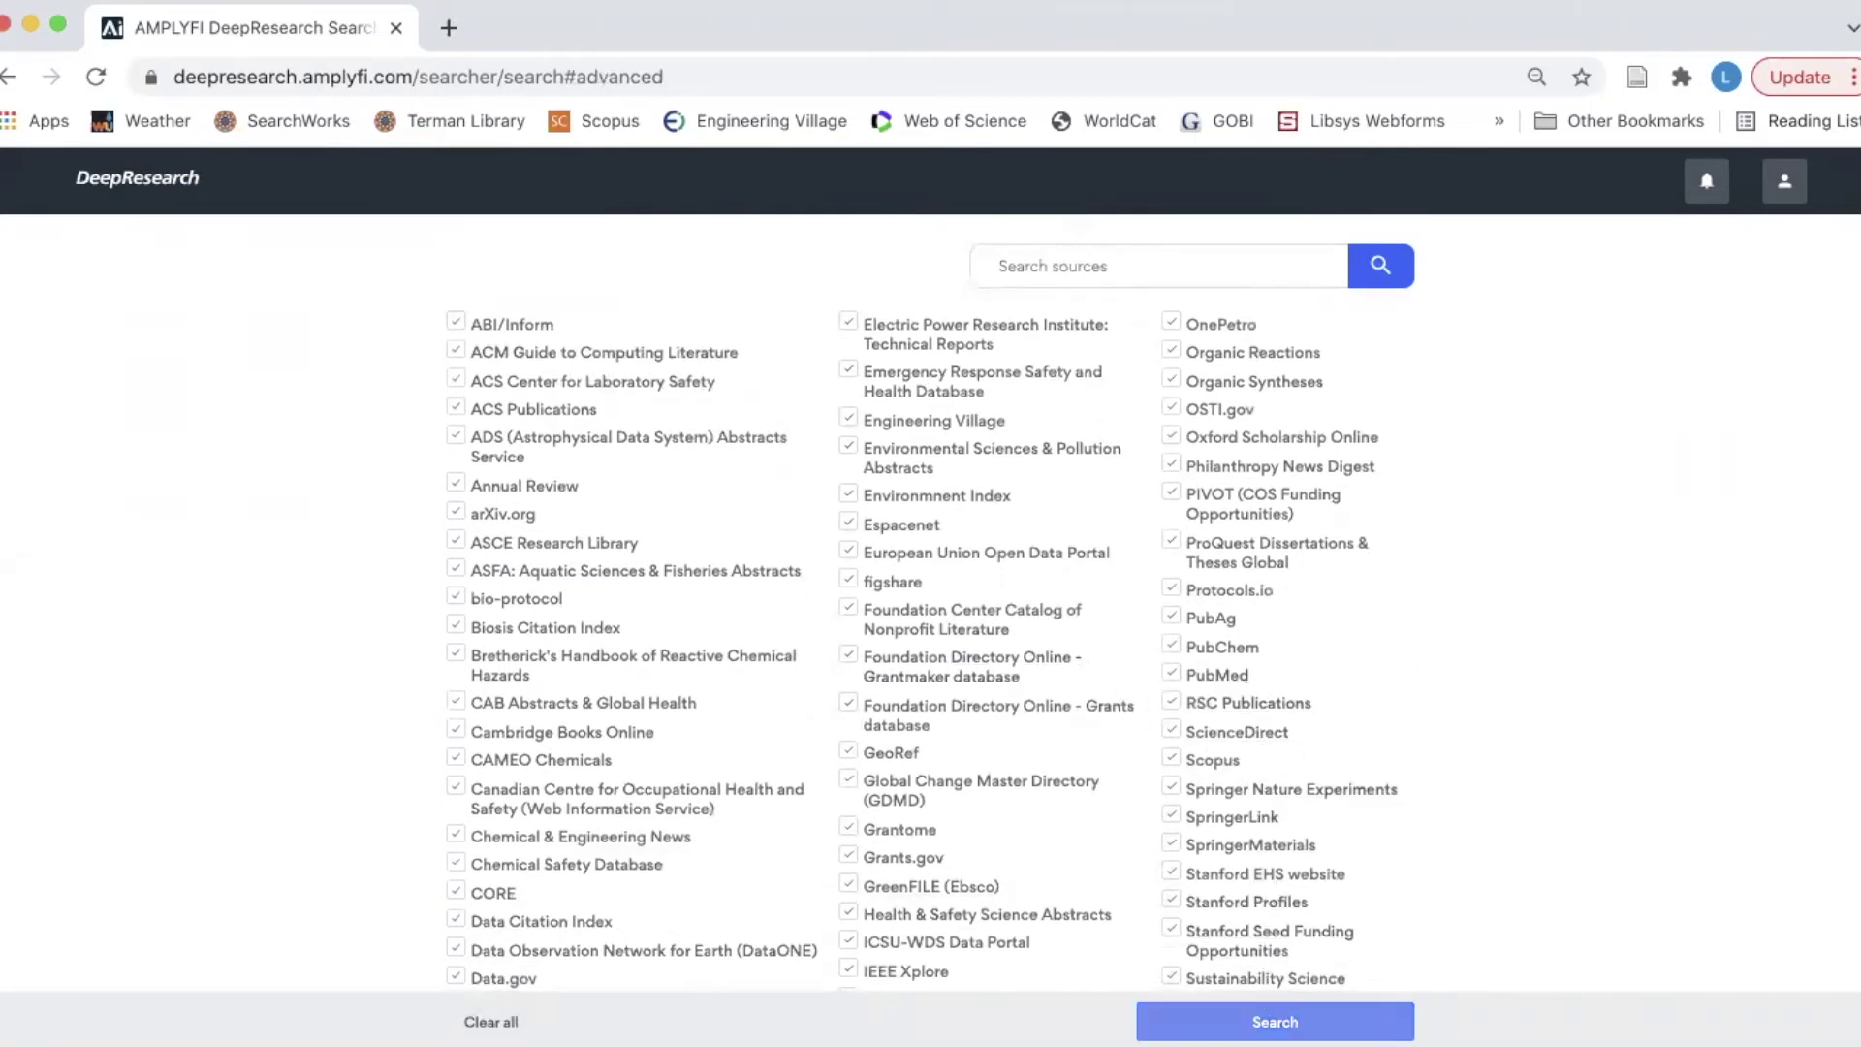
pyautogui.click(1275, 1022)
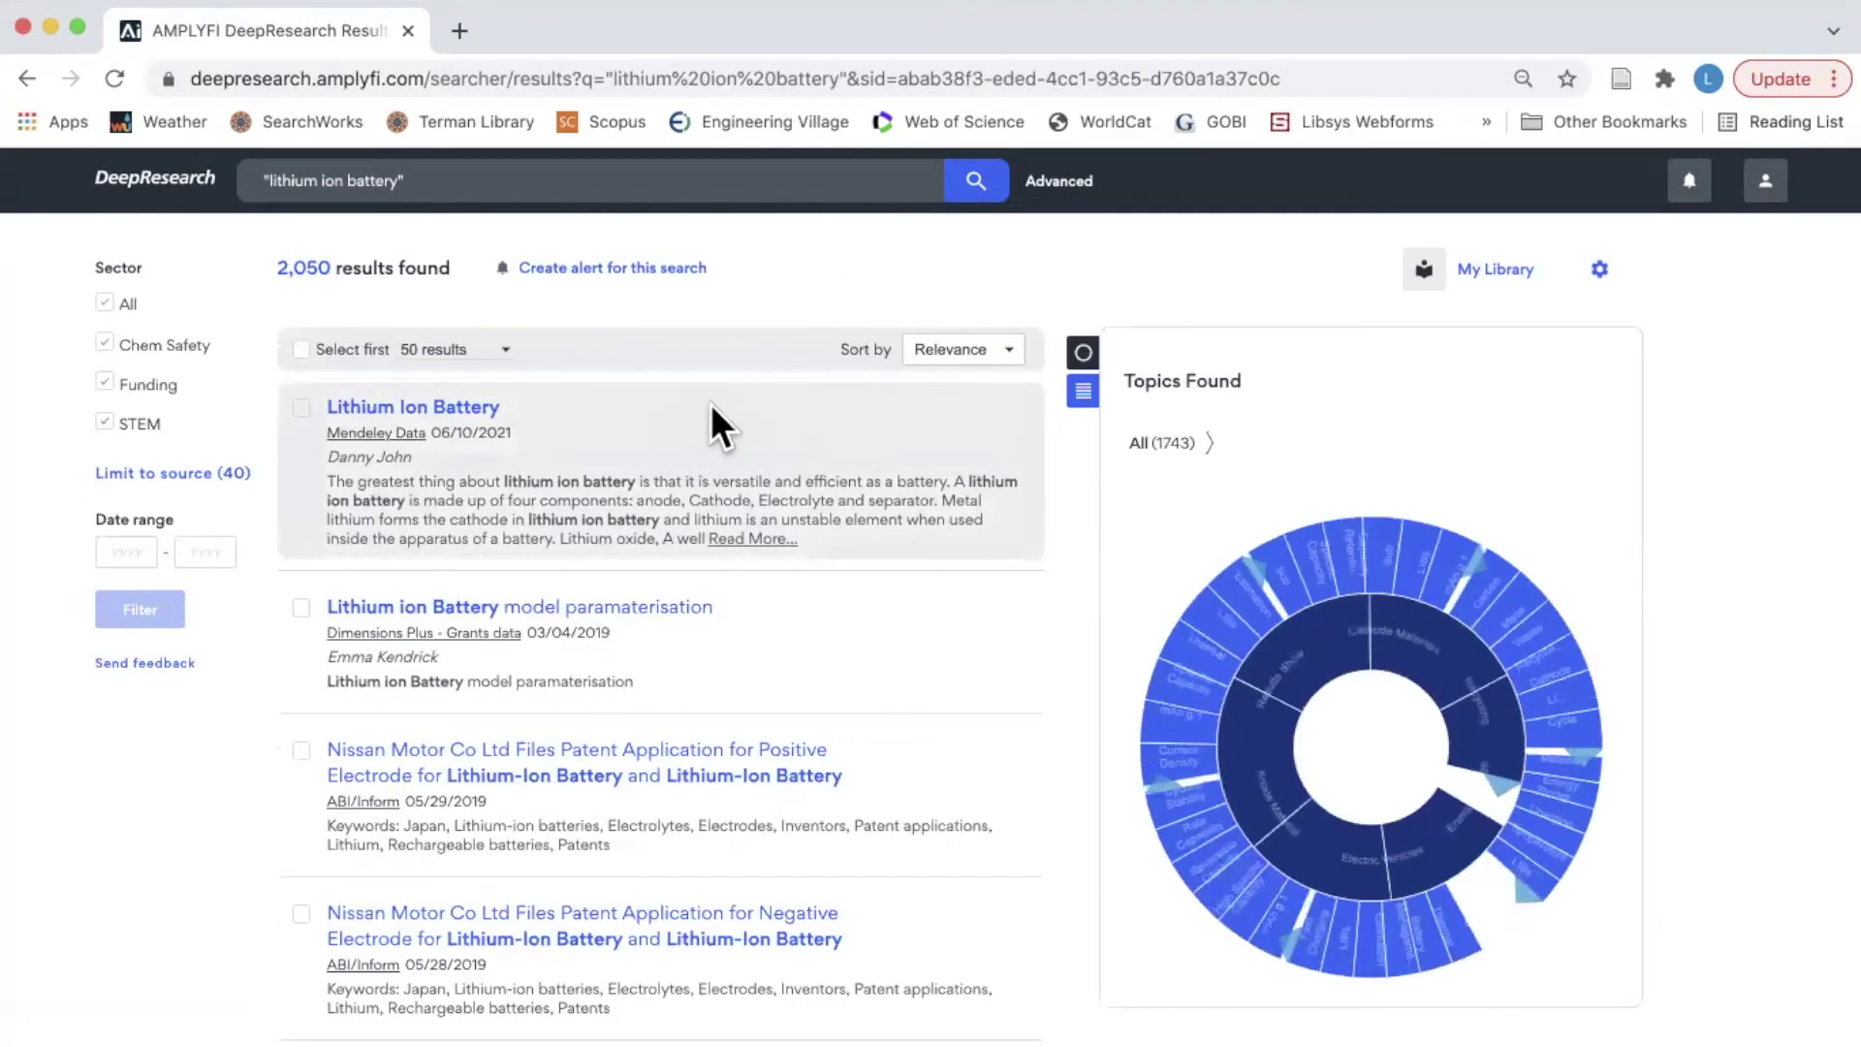
pyautogui.scroll(-1, 723, 615)
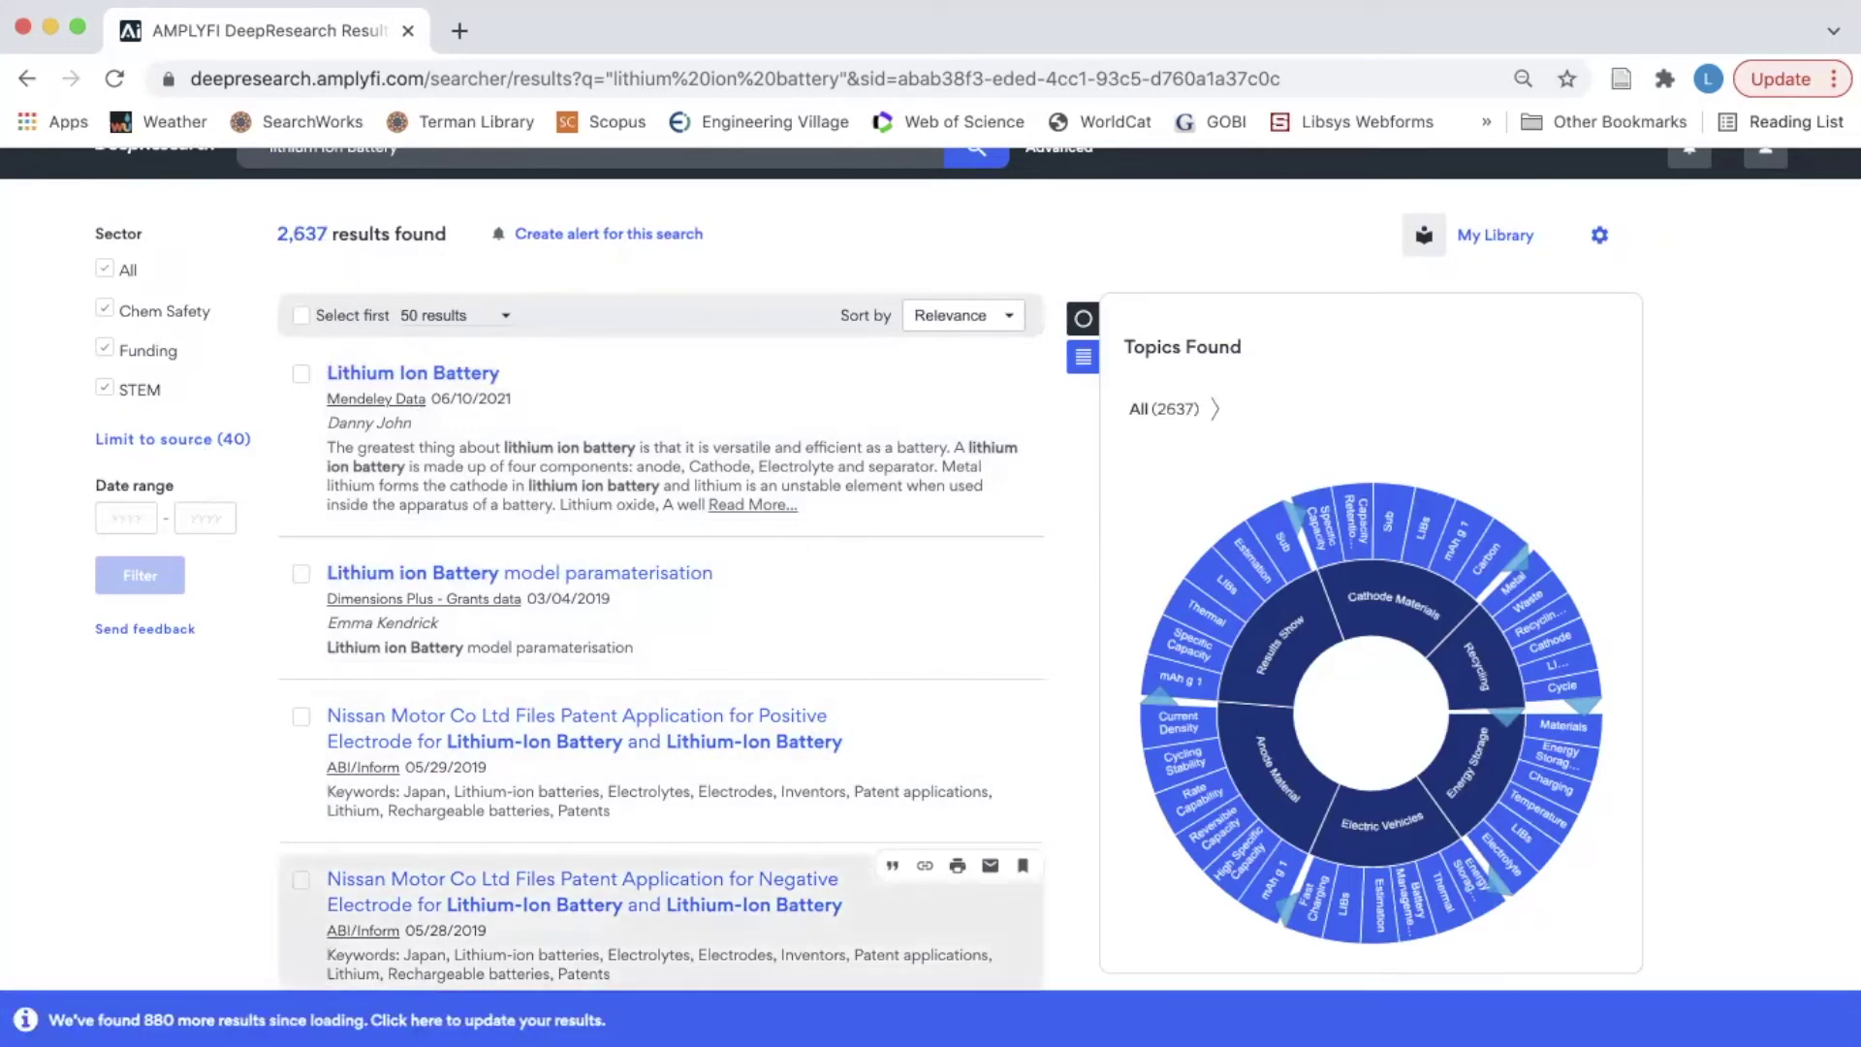
pyautogui.click(384, 1020)
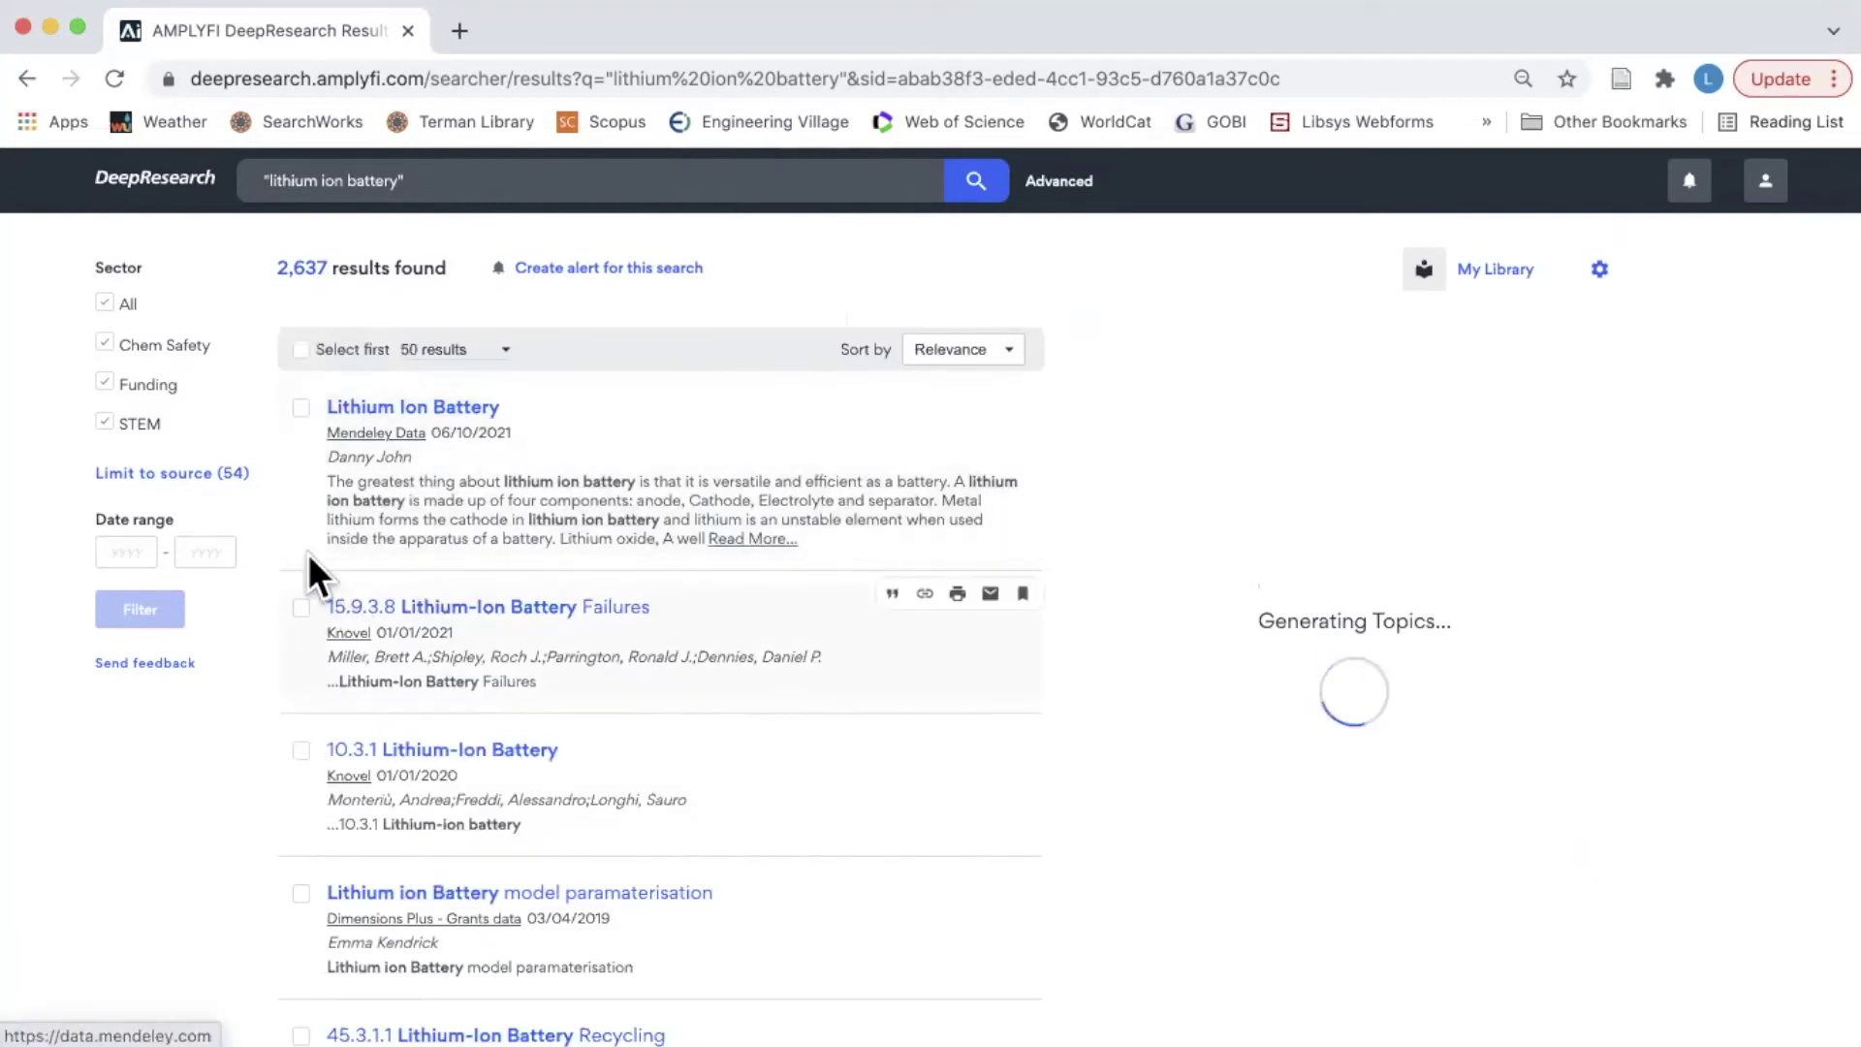
# - Open the source limit for the results, examine the available sources and cancel without refining
pyautogui.click(186, 473)
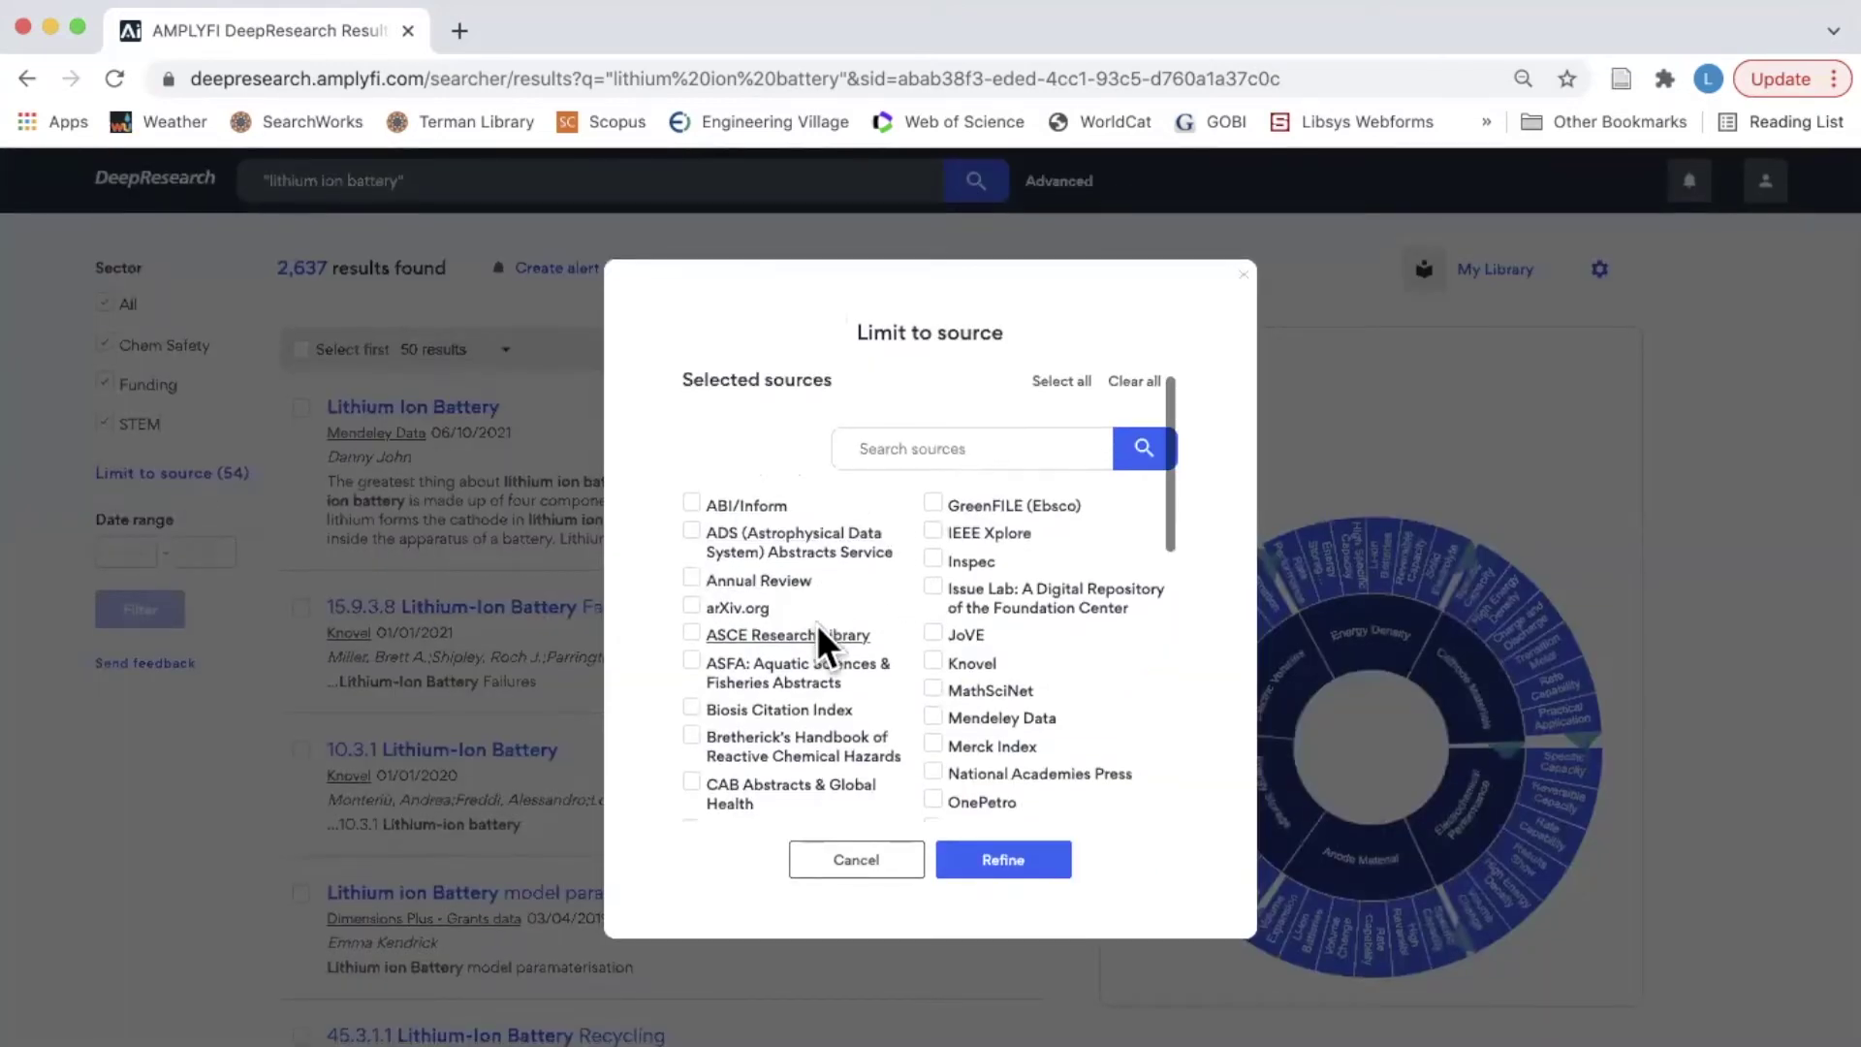
pyautogui.scroll(-2, 816, 624)
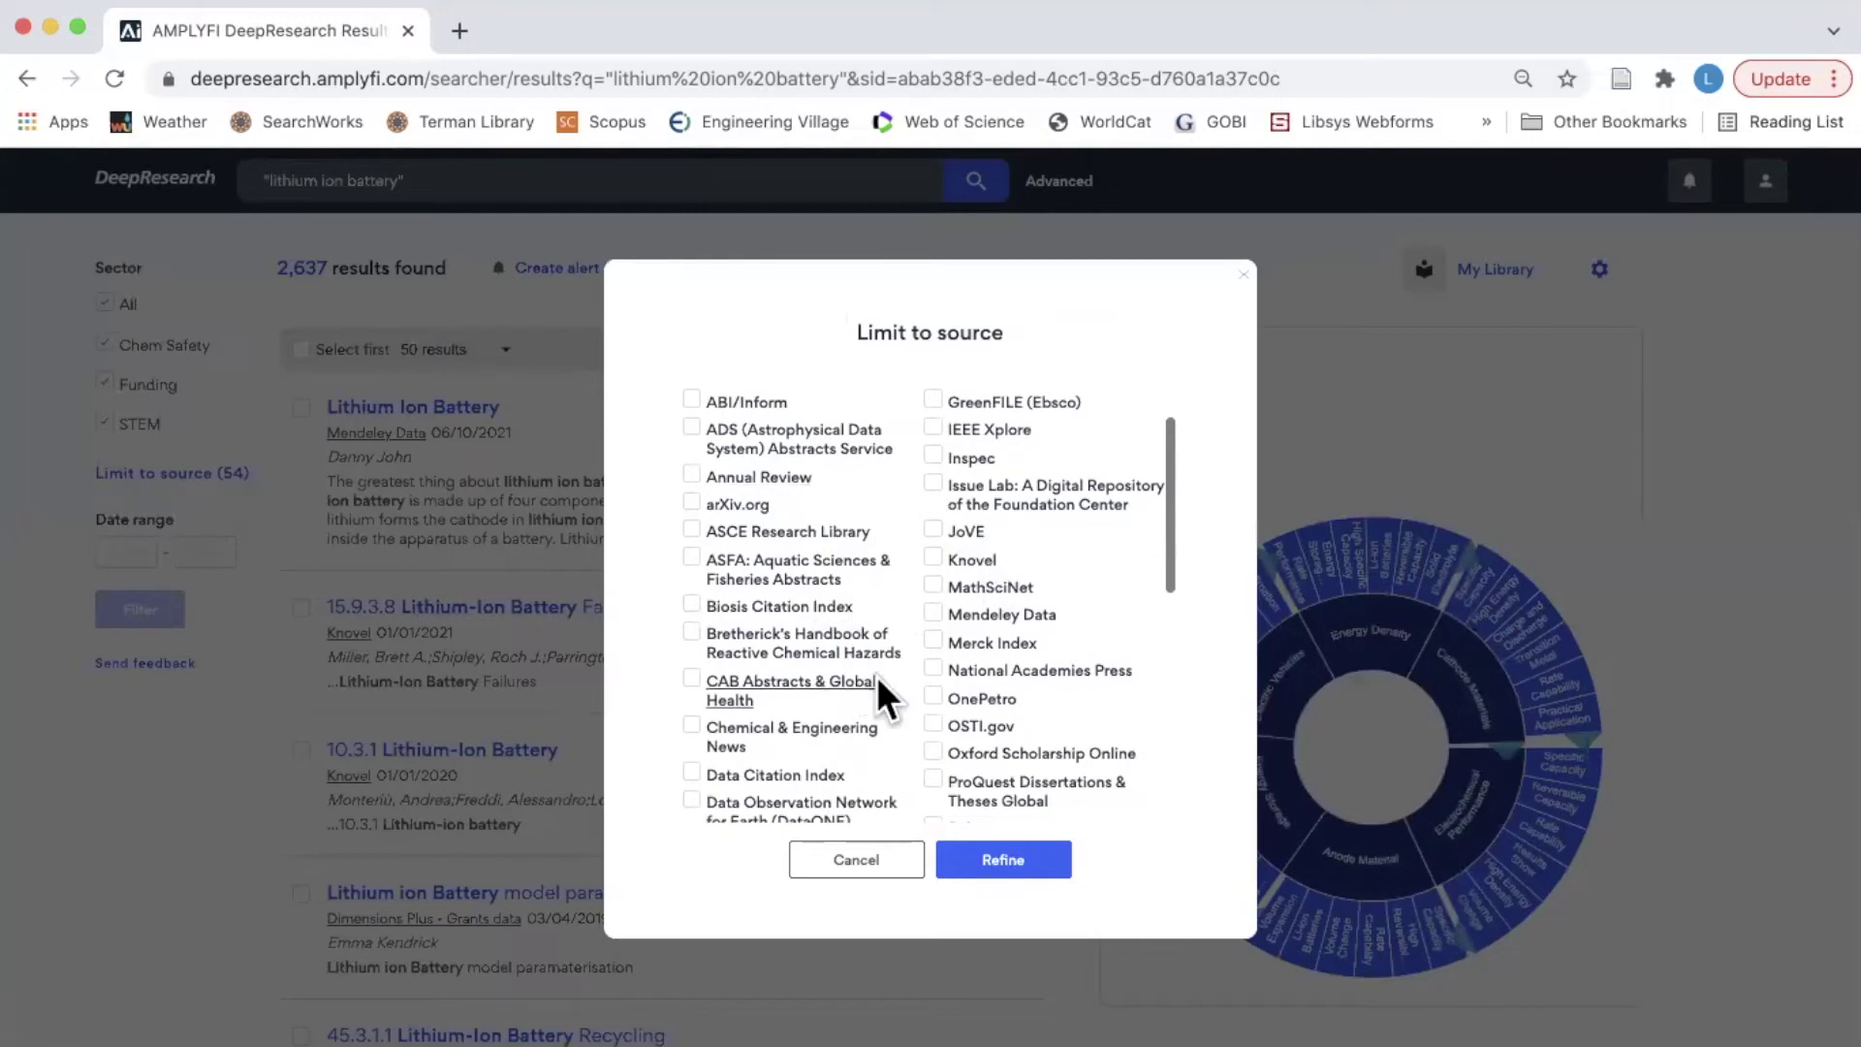
pyautogui.scroll(2, 922, 615)
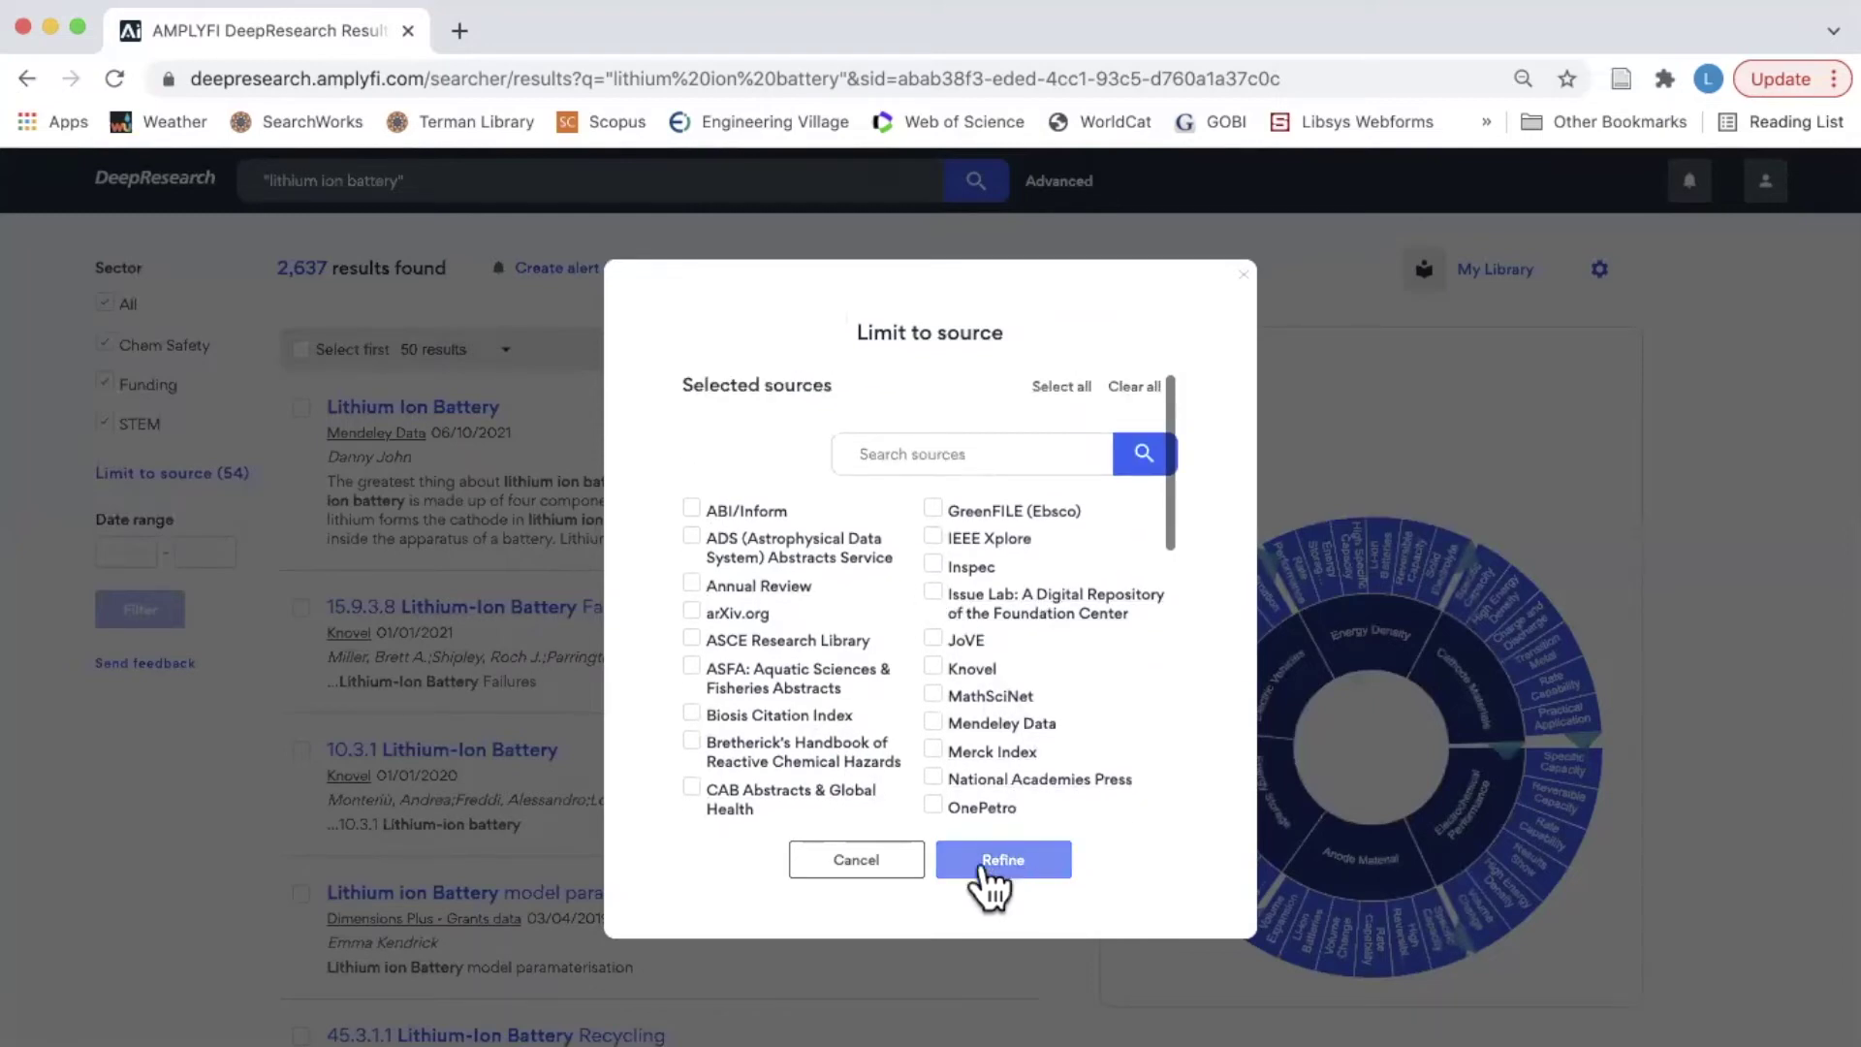
pyautogui.click(903, 863)
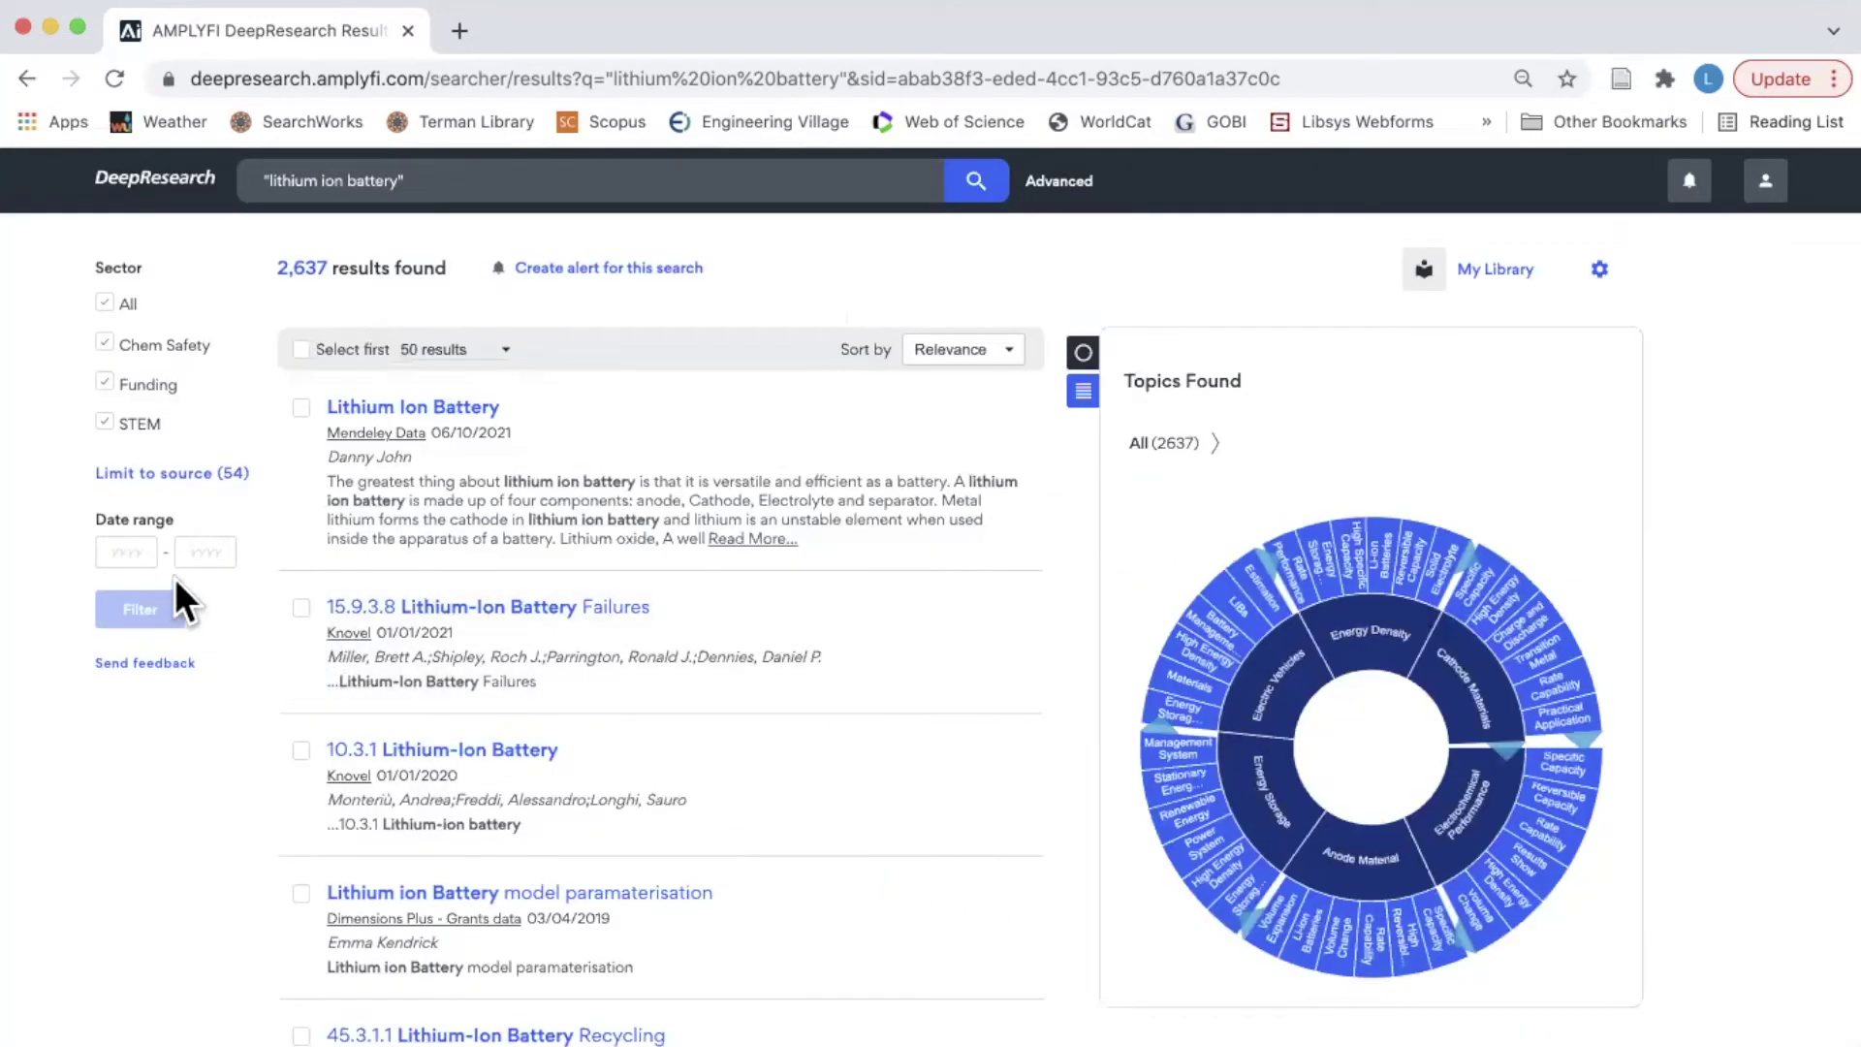
# - Filter the results to 2021 onward and narrow them to the Electric Vehicles topic
pyautogui.click(134, 553)
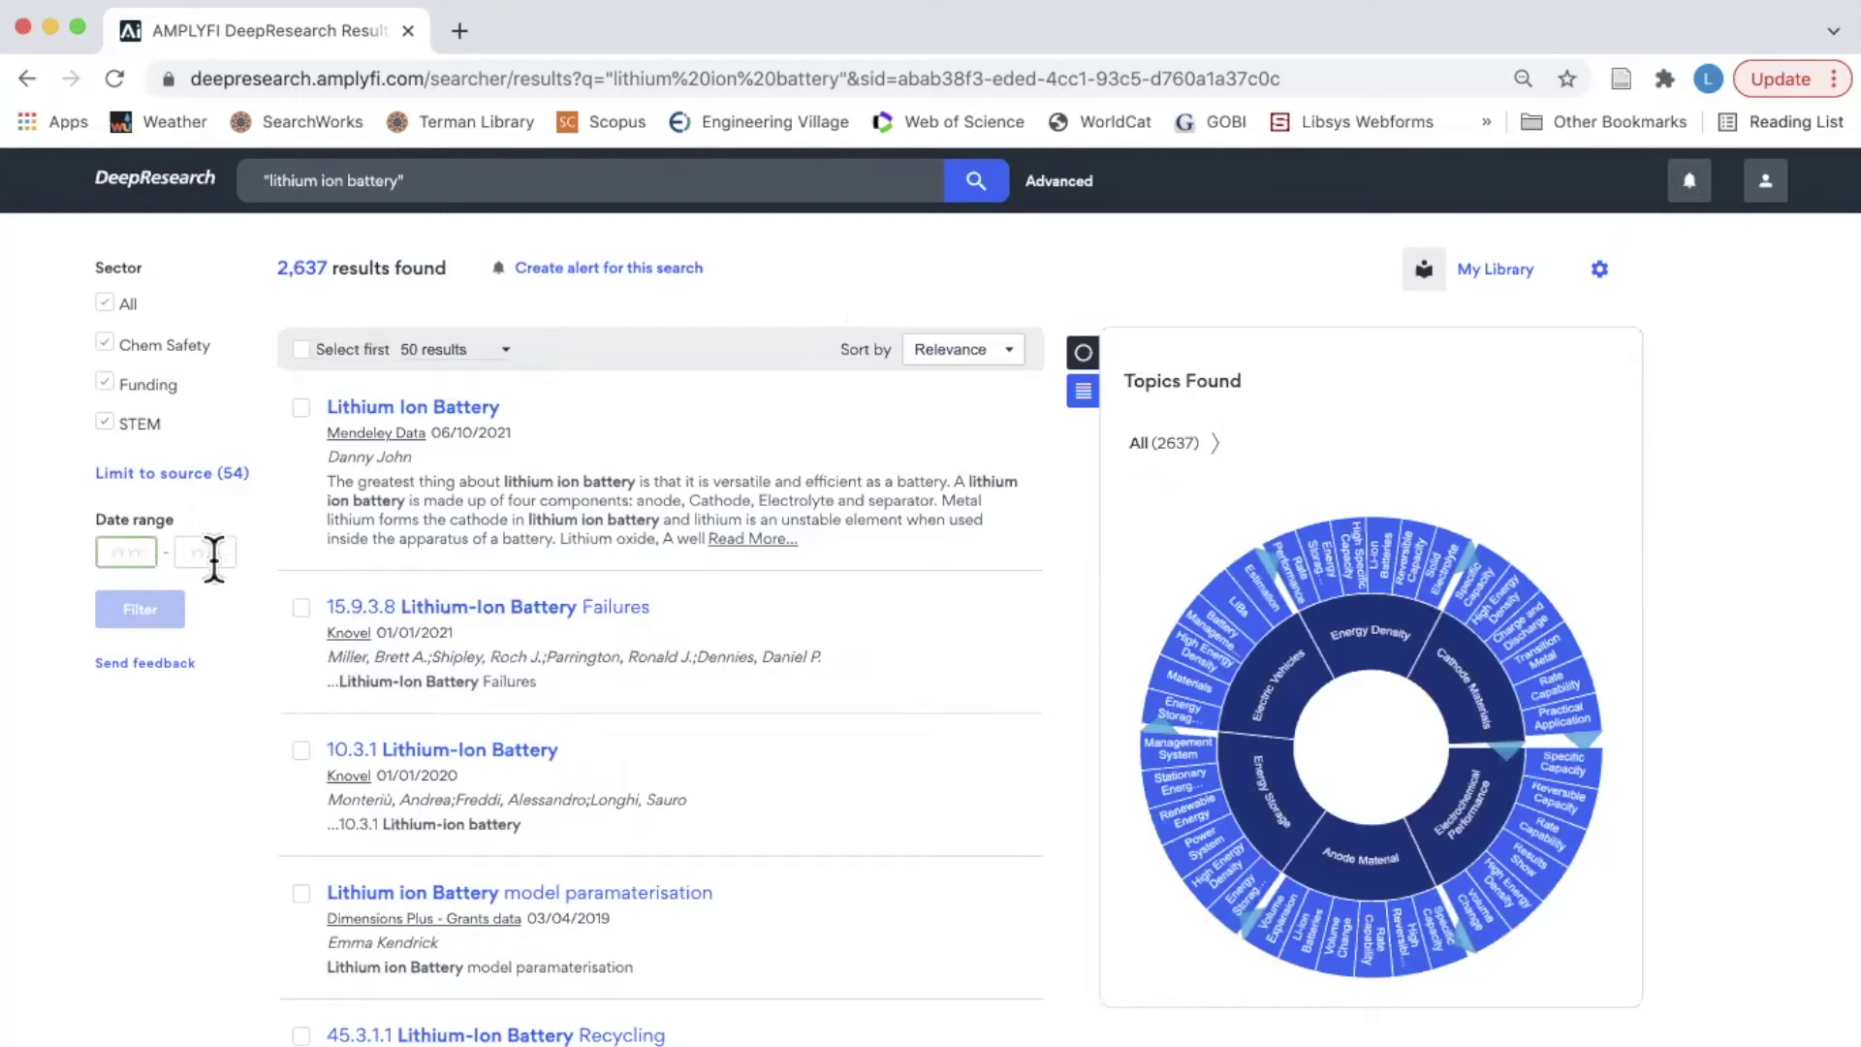
pyautogui.write('2021')
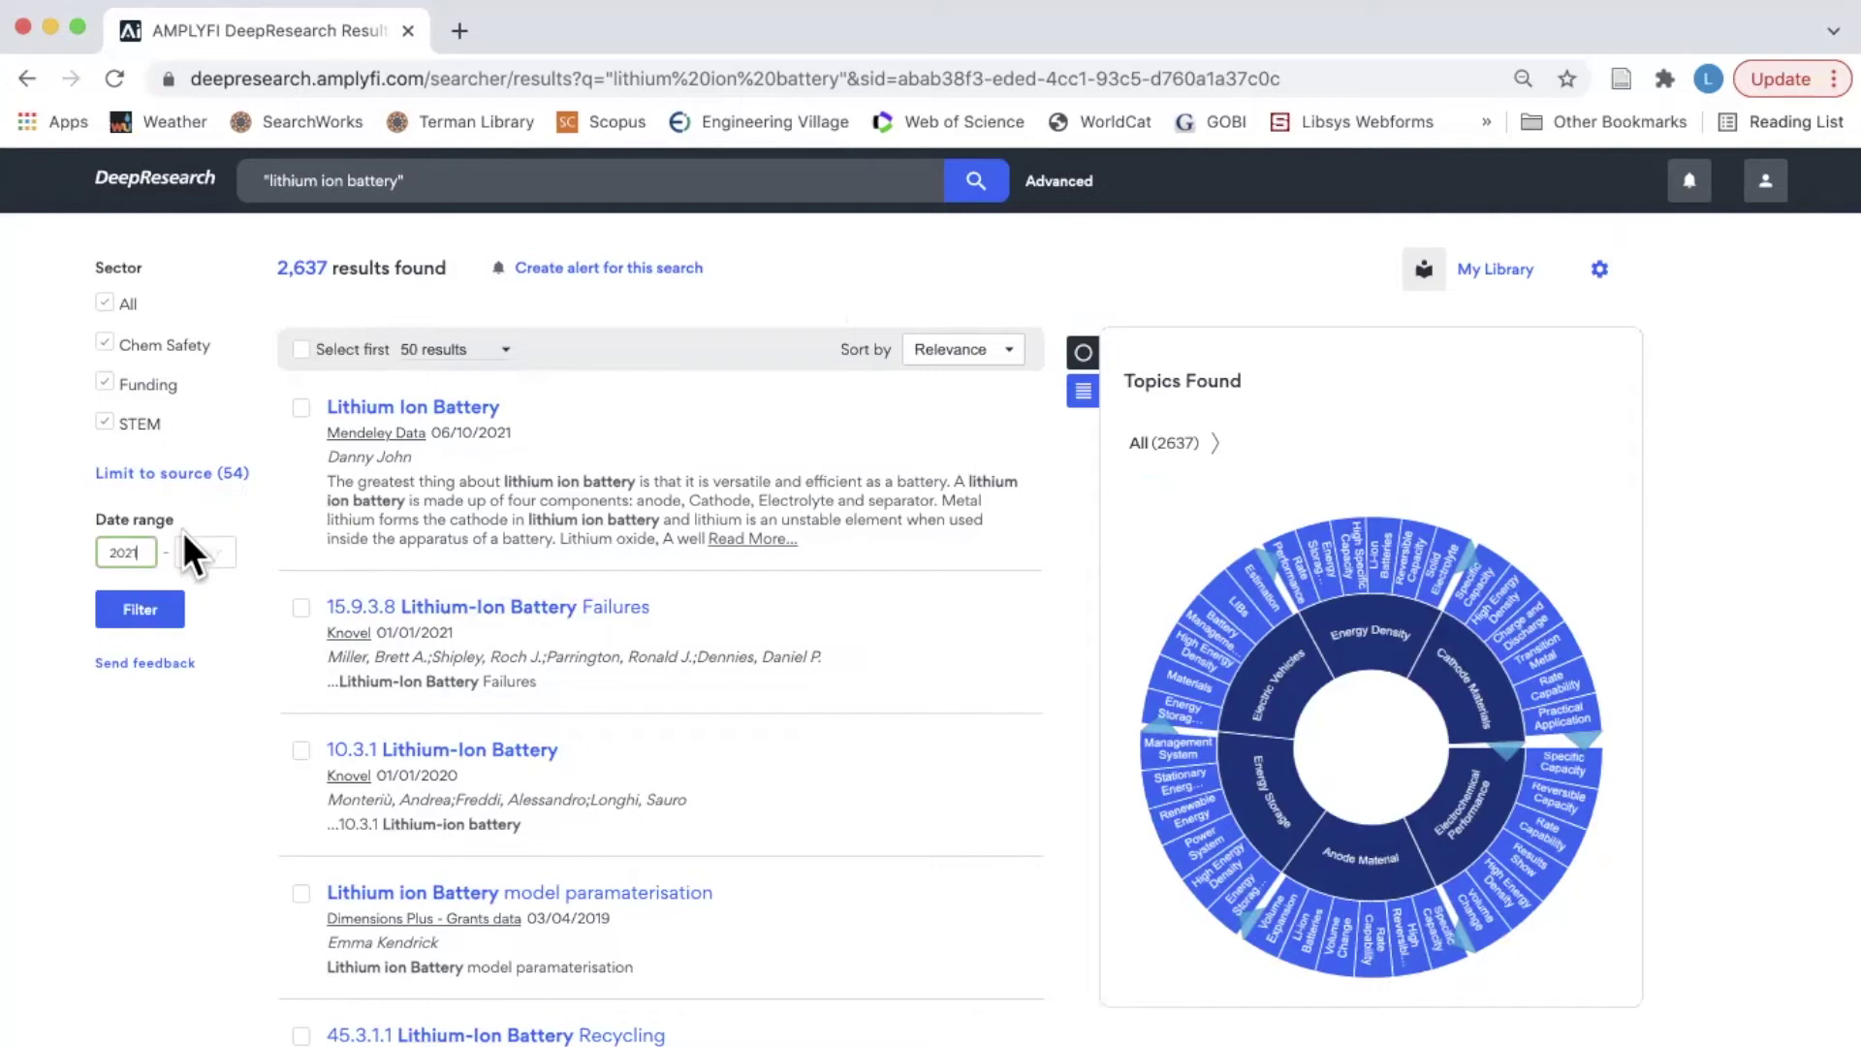
pyautogui.click(156, 613)
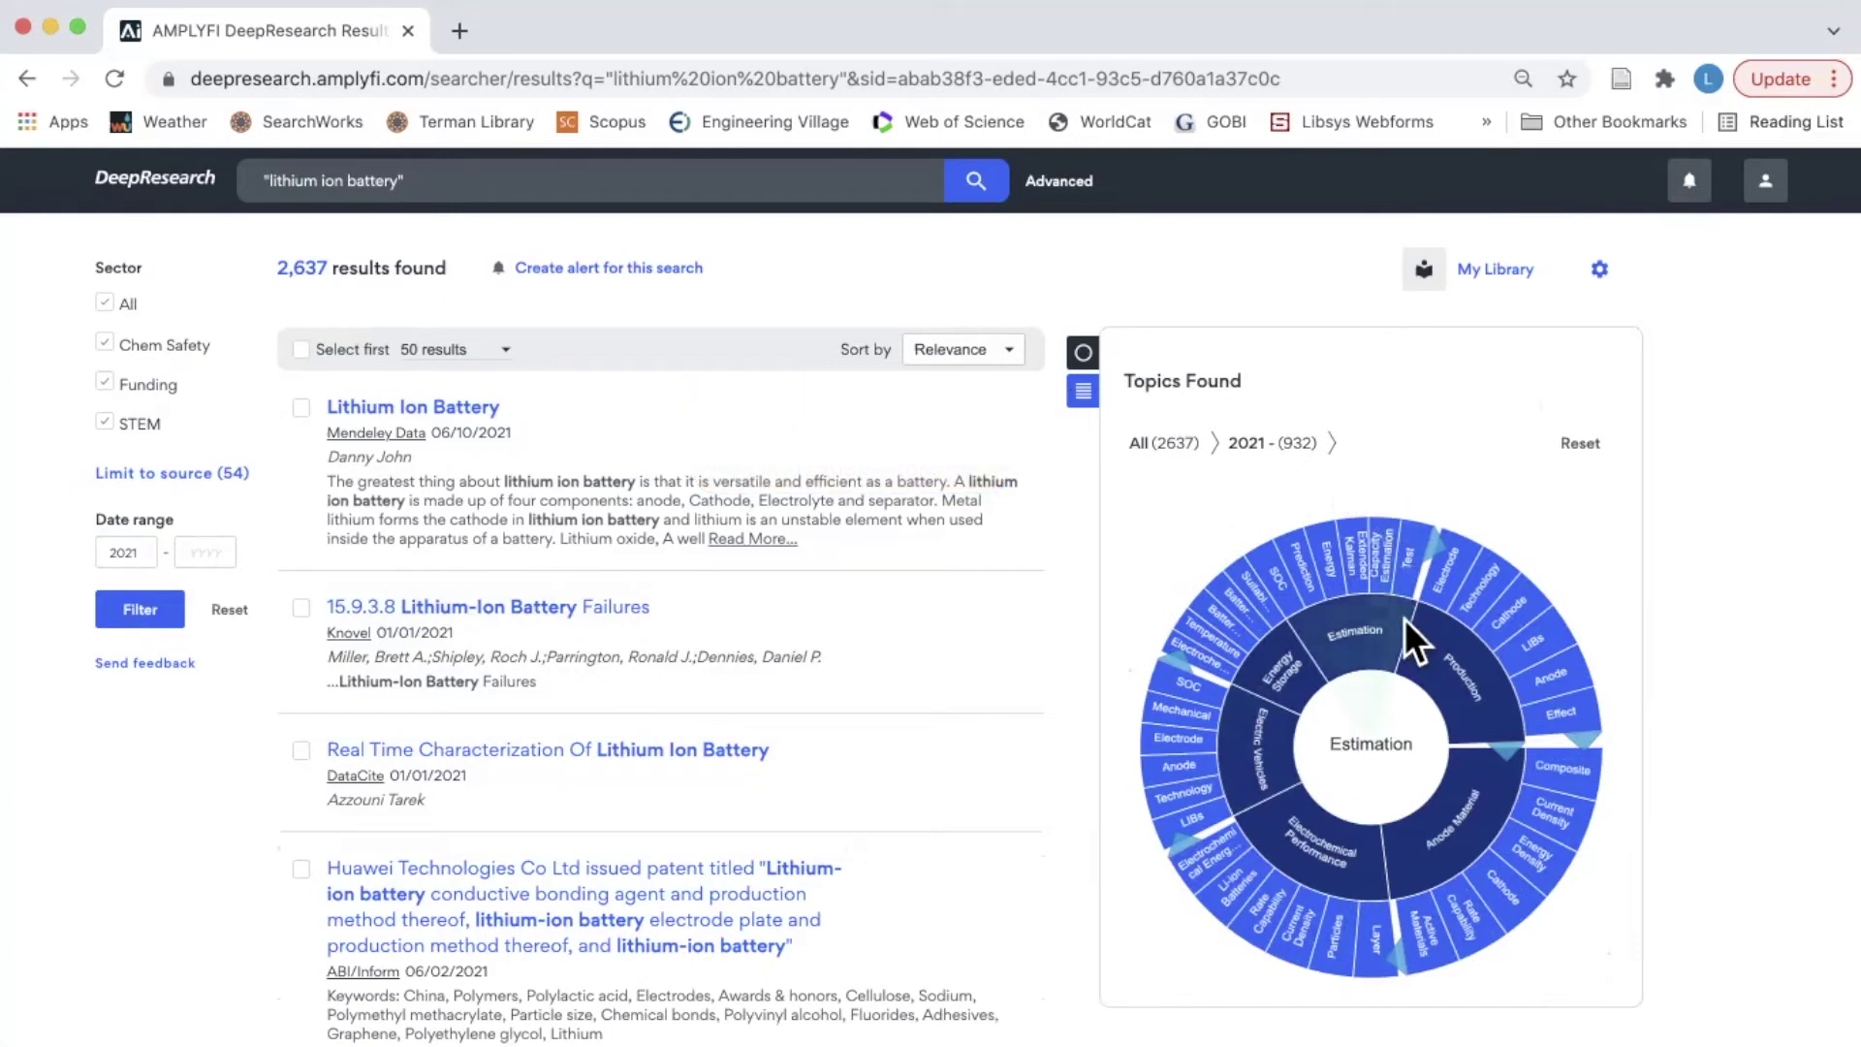
pyautogui.click(1246, 749)
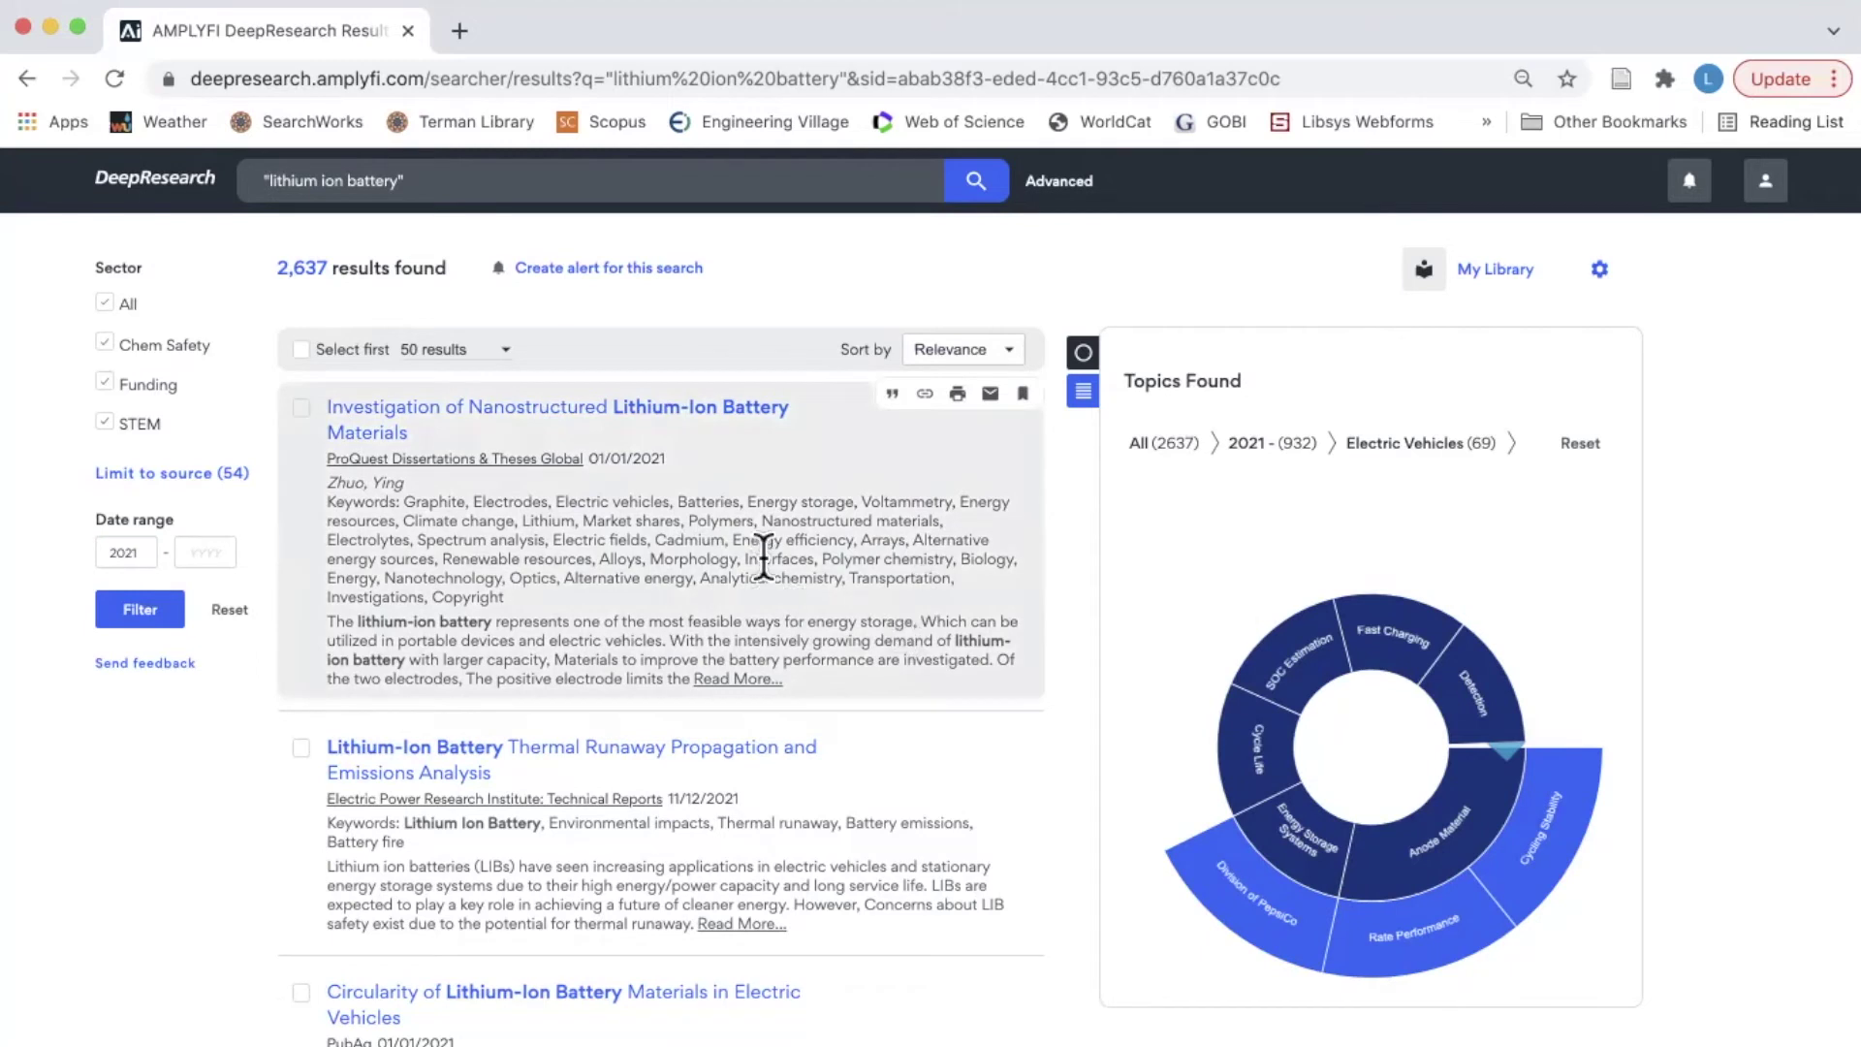
# - Select the first three articles in the Electric Vehicles results list
pyautogui.scroll(-1, 764, 557)
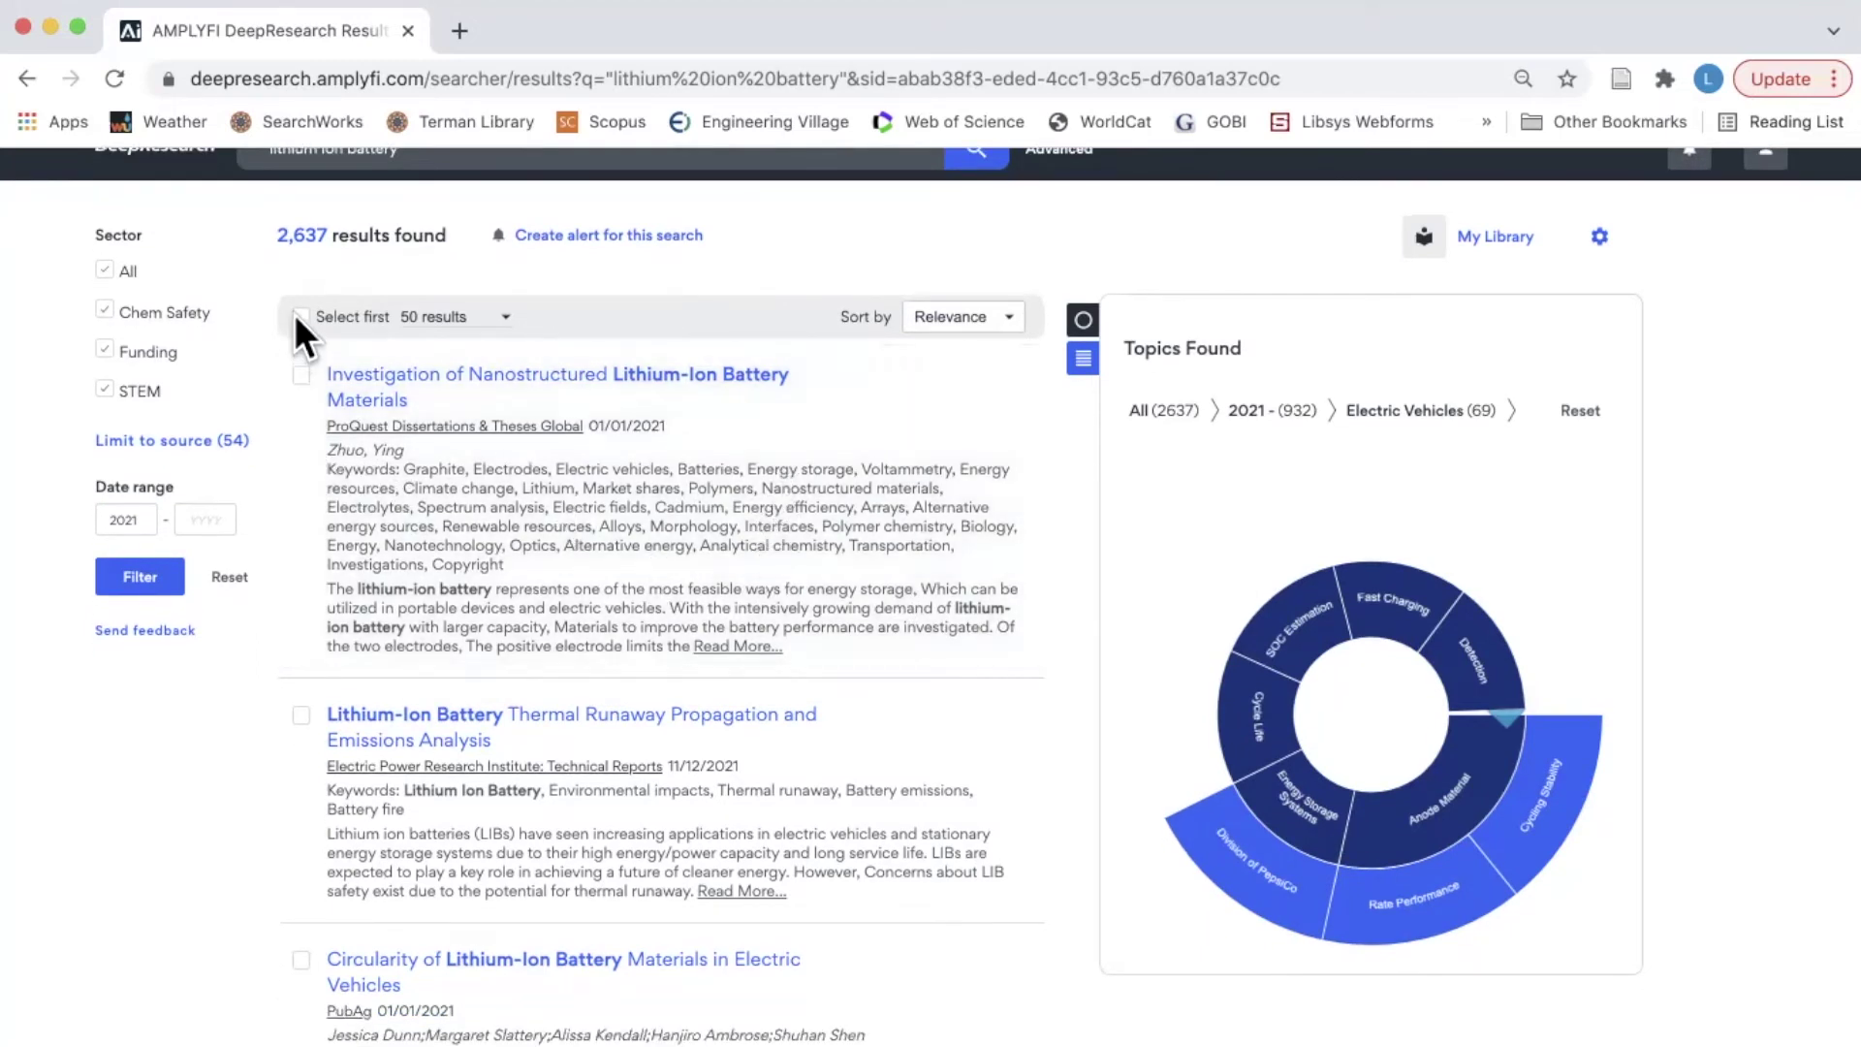
pyautogui.click(301, 375)
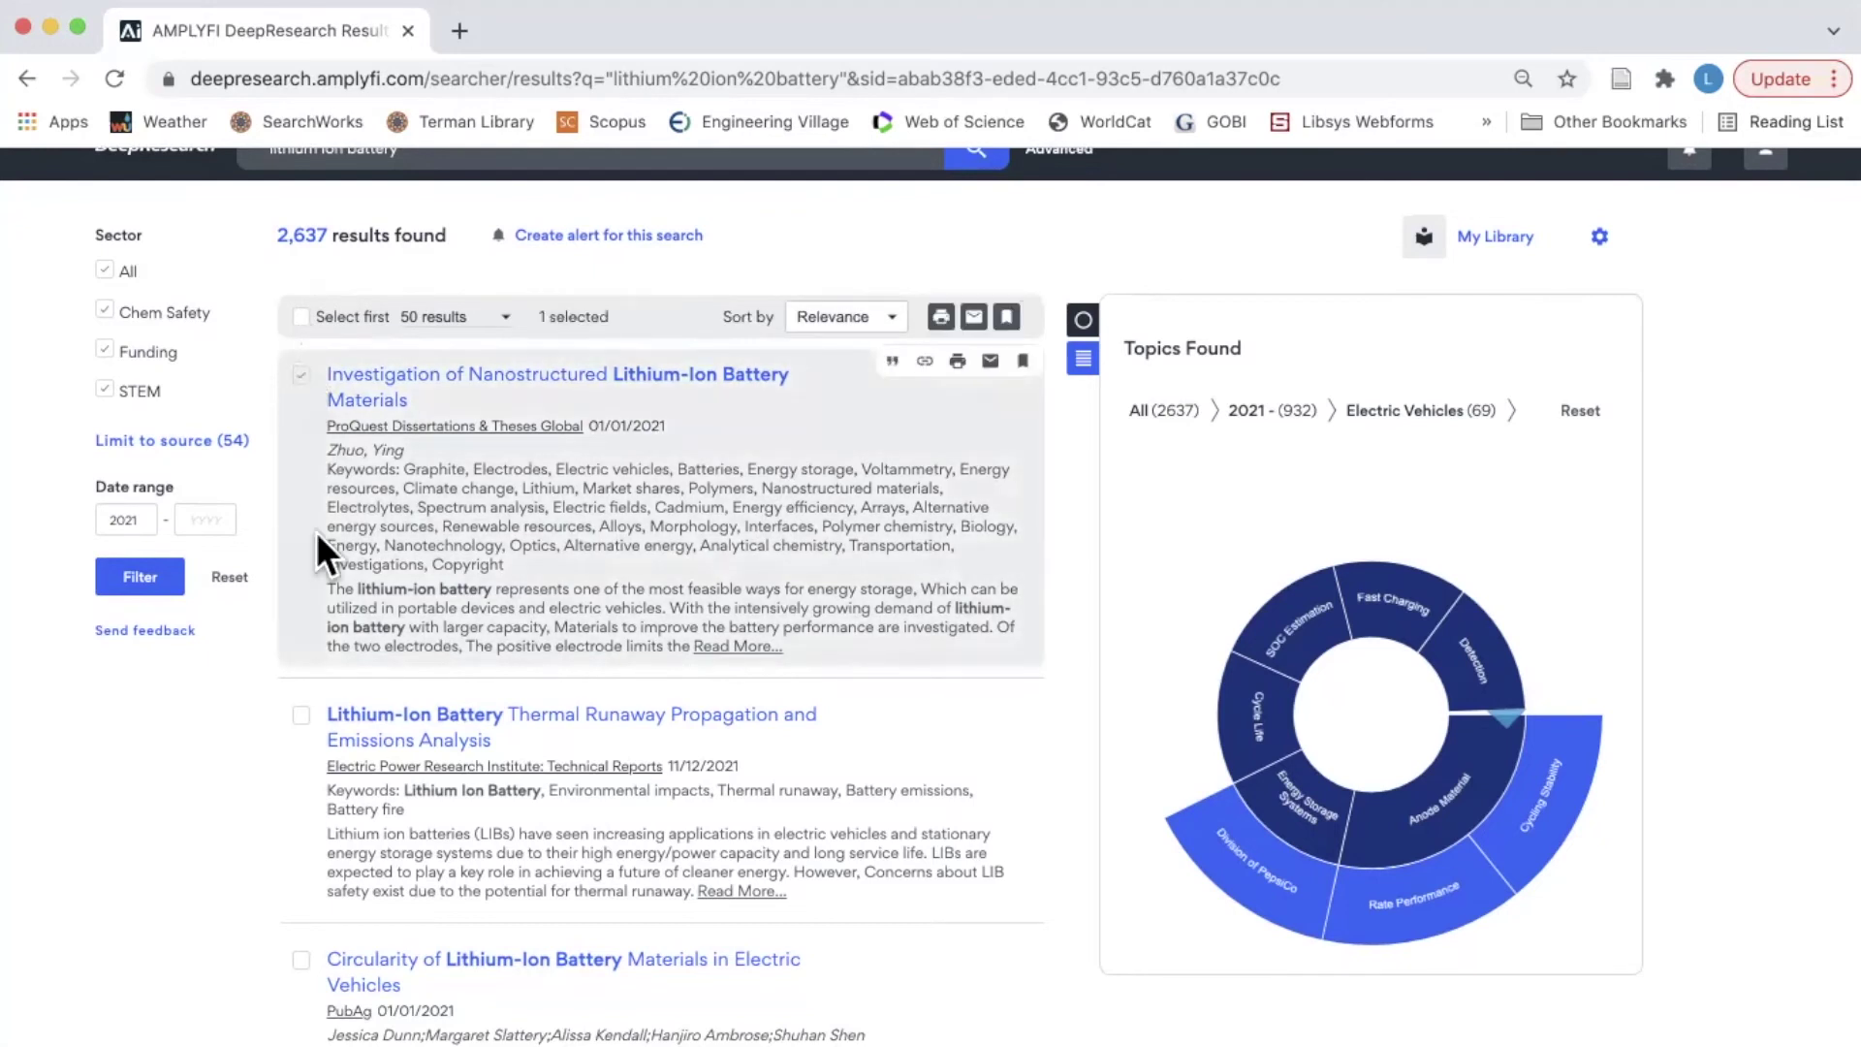
pyautogui.click(301, 717)
pyautogui.scroll(-1, 303, 747)
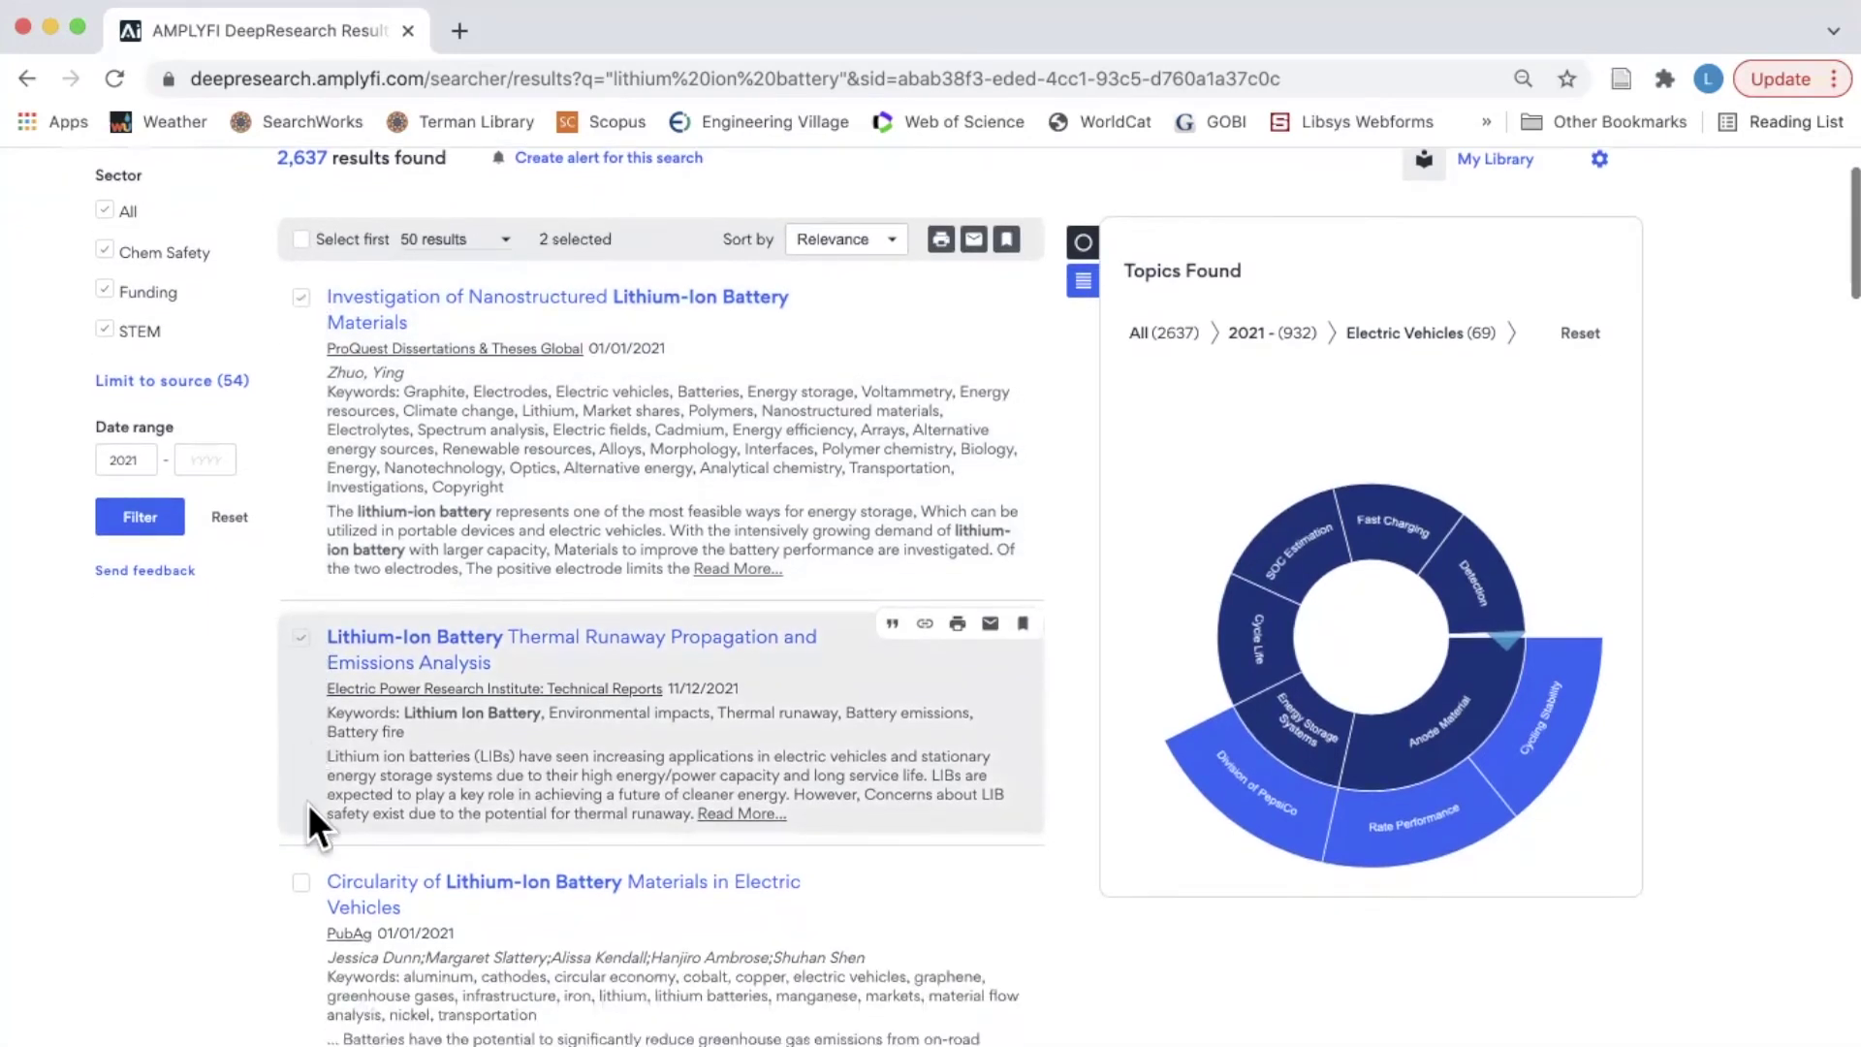
pyautogui.click(301, 883)
pyautogui.scroll(1, 601, 756)
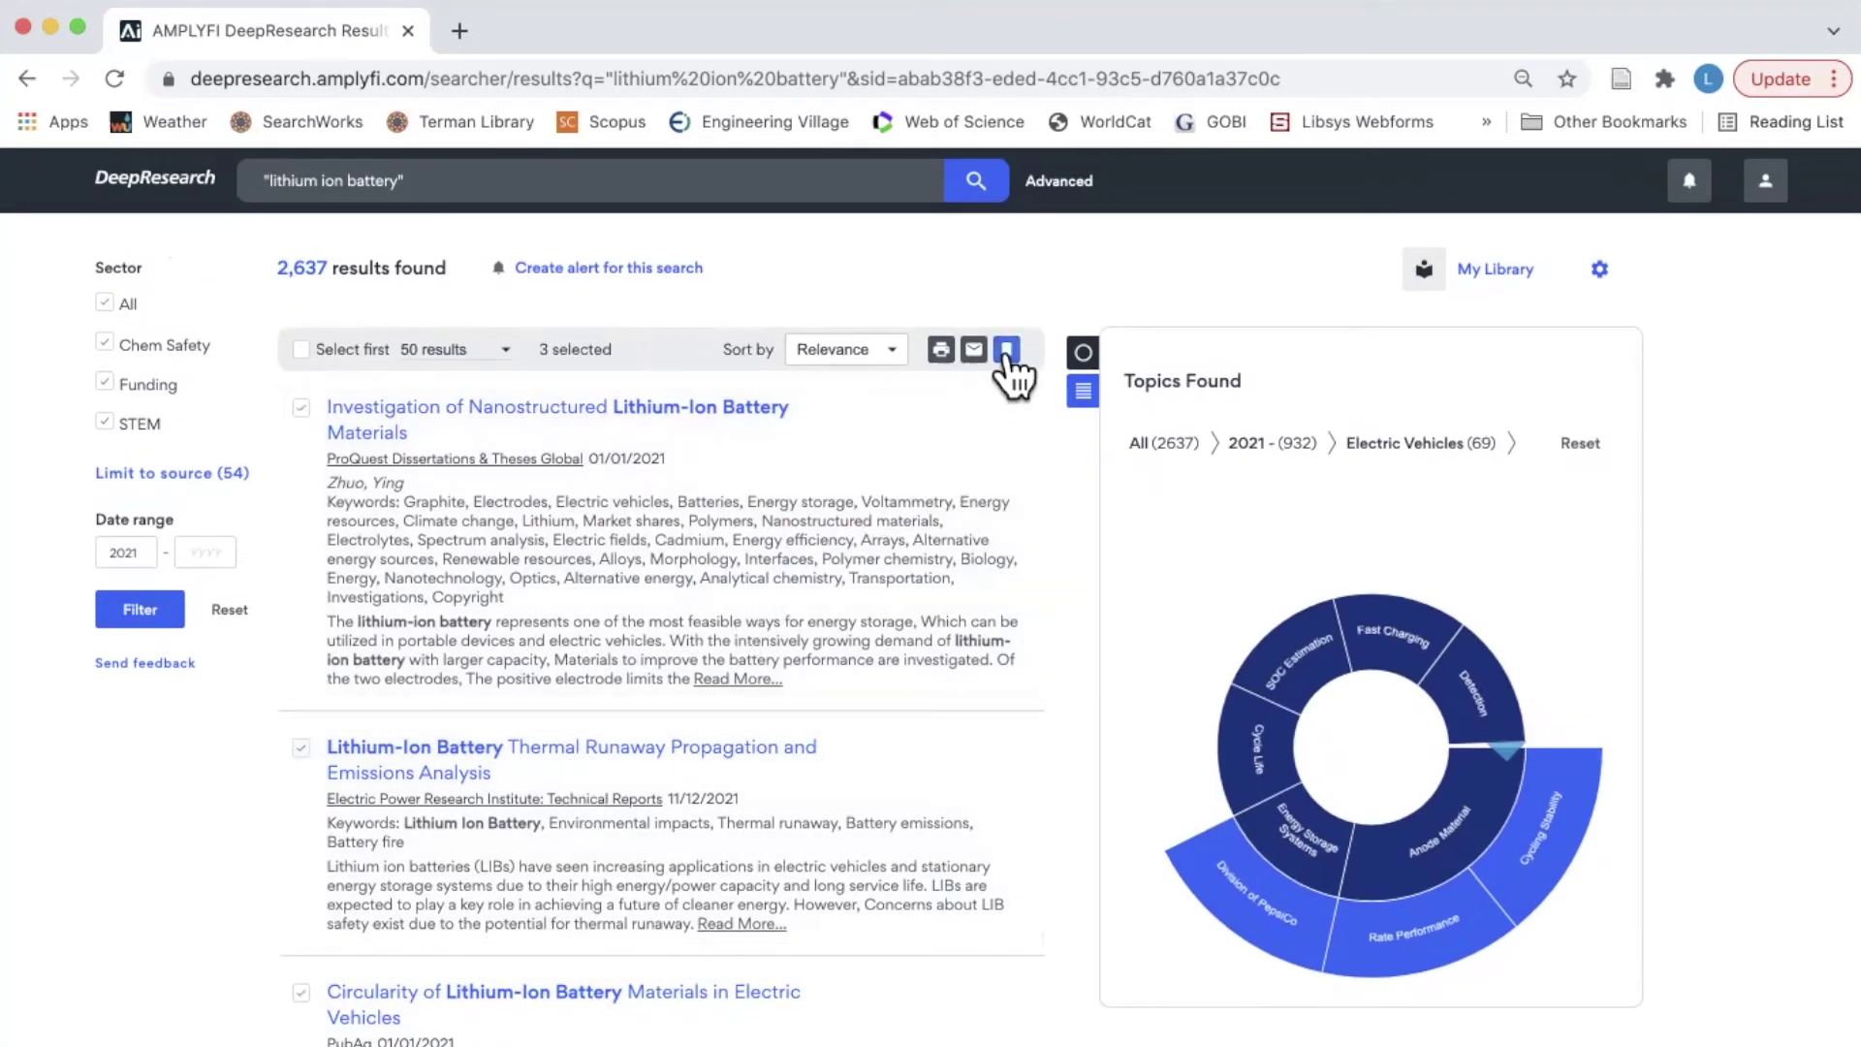
# - Save the selected results to a new library folder named Lithium Ion Battery
pyautogui.click(1007, 351)
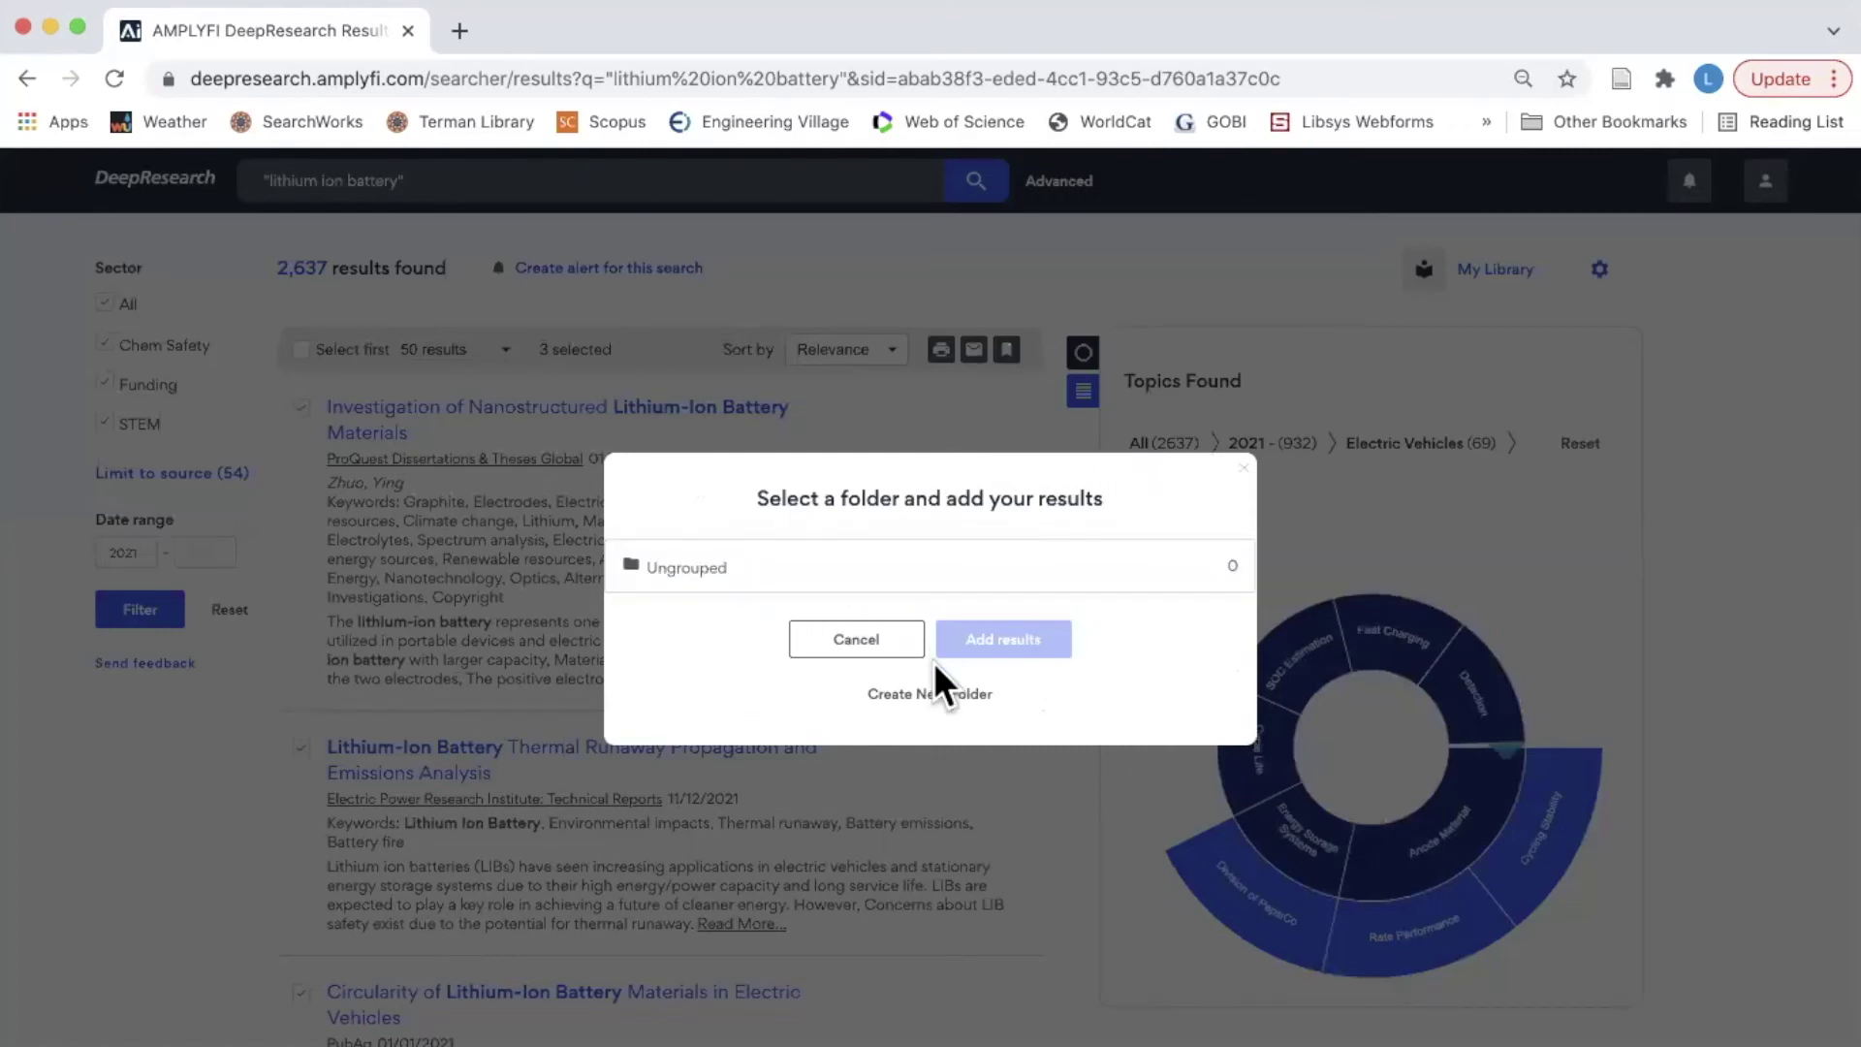
pyautogui.click(933, 694)
pyautogui.click(880, 609)
pyautogui.write('Lithium Ion Battery')
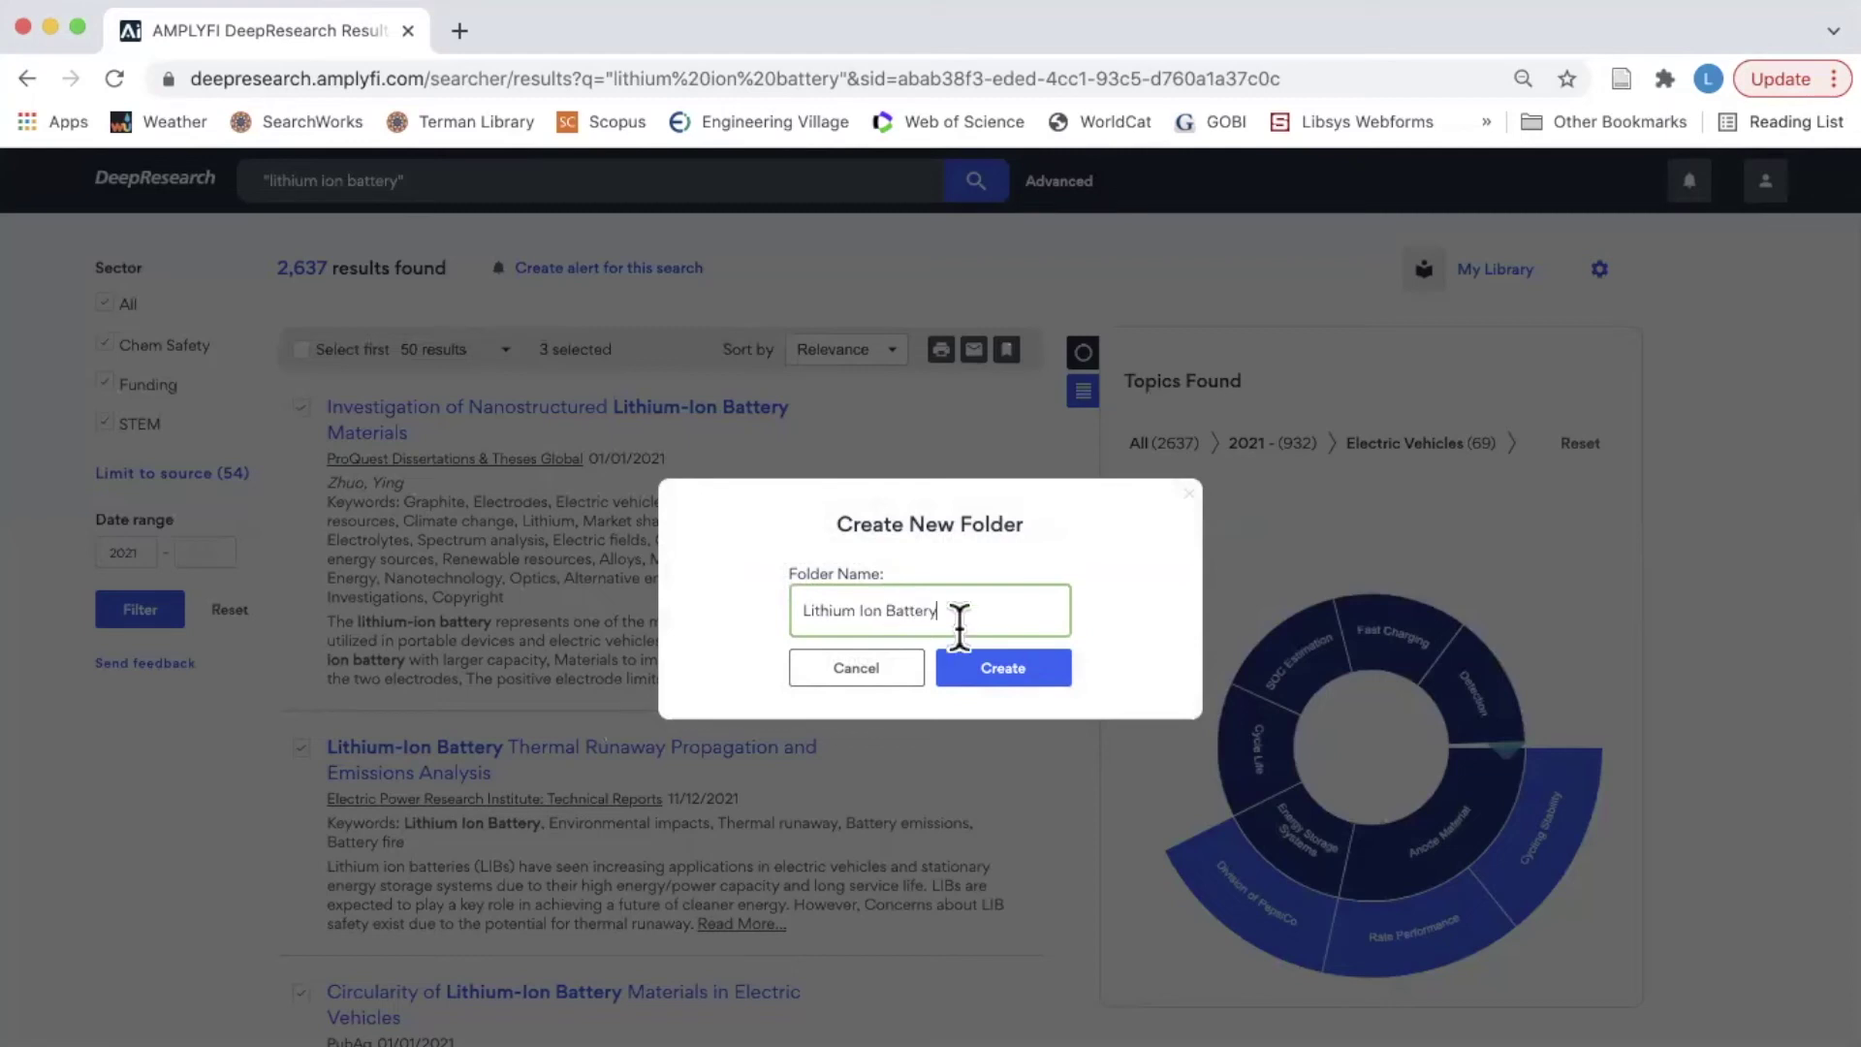
pyautogui.click(1008, 669)
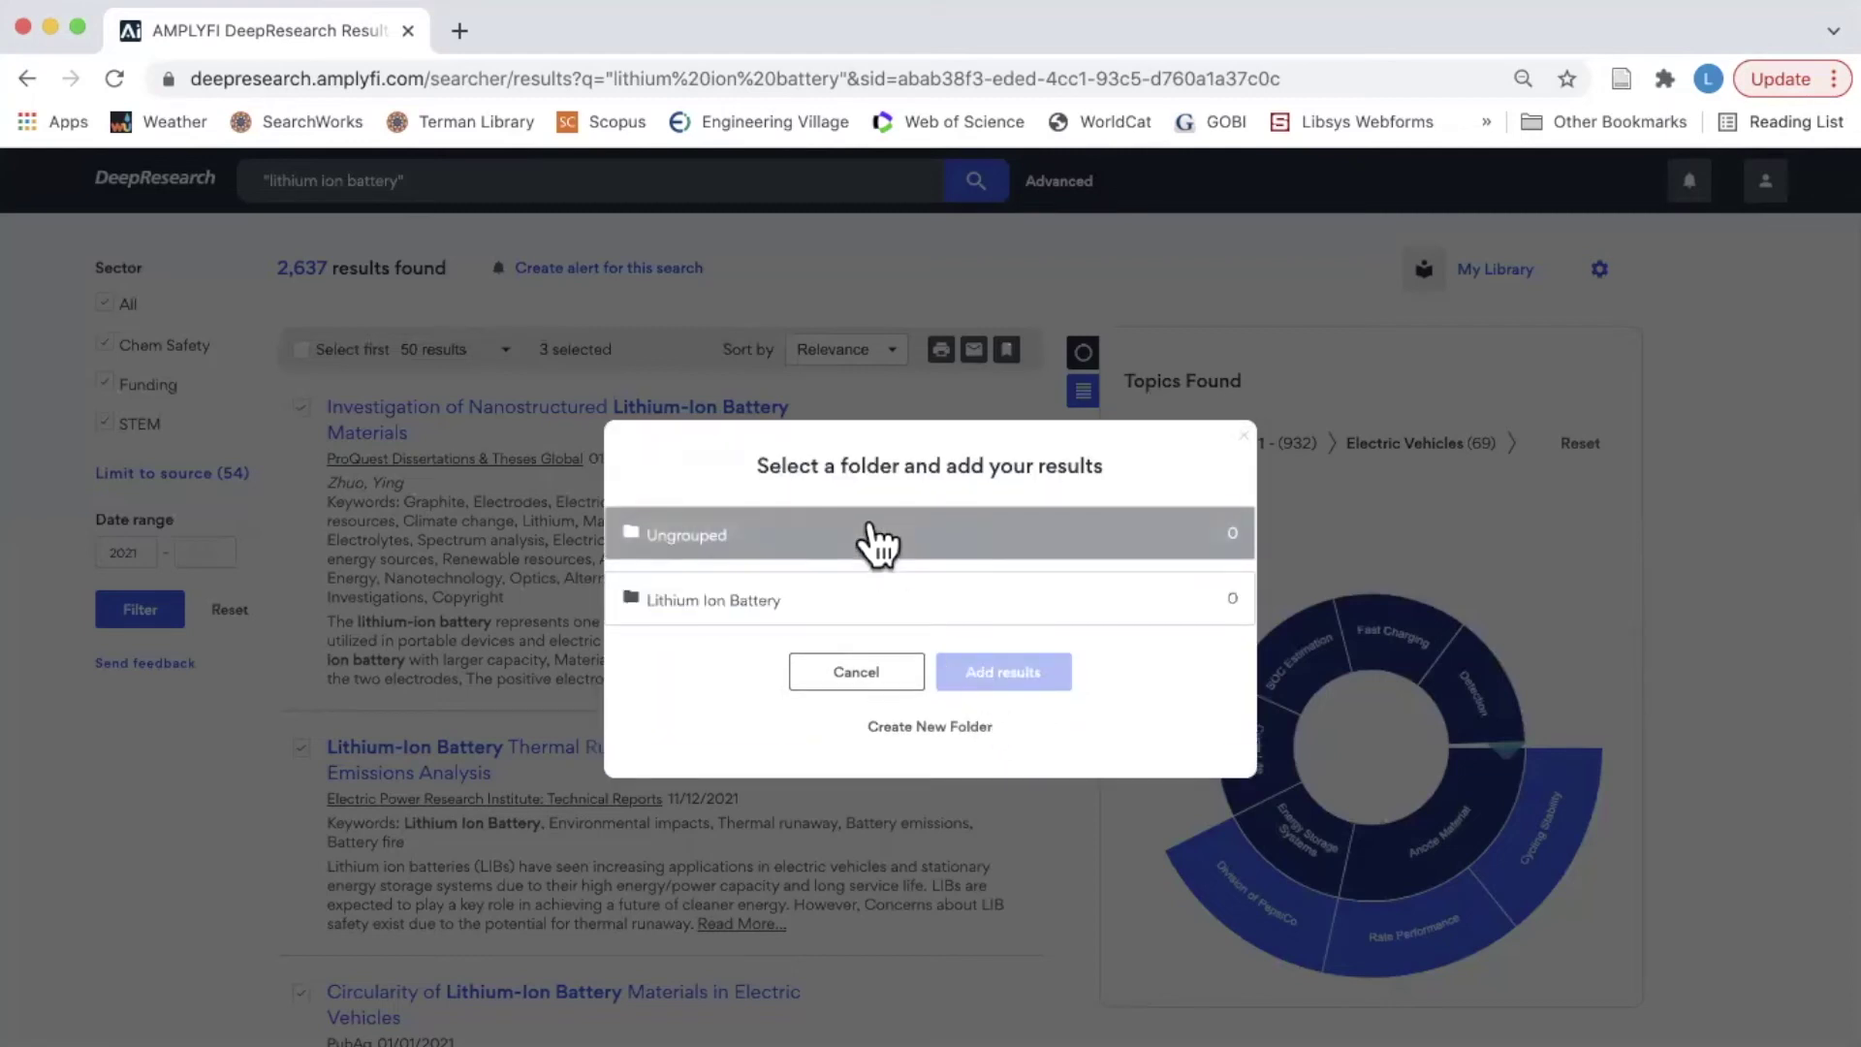
pyautogui.click(805, 601)
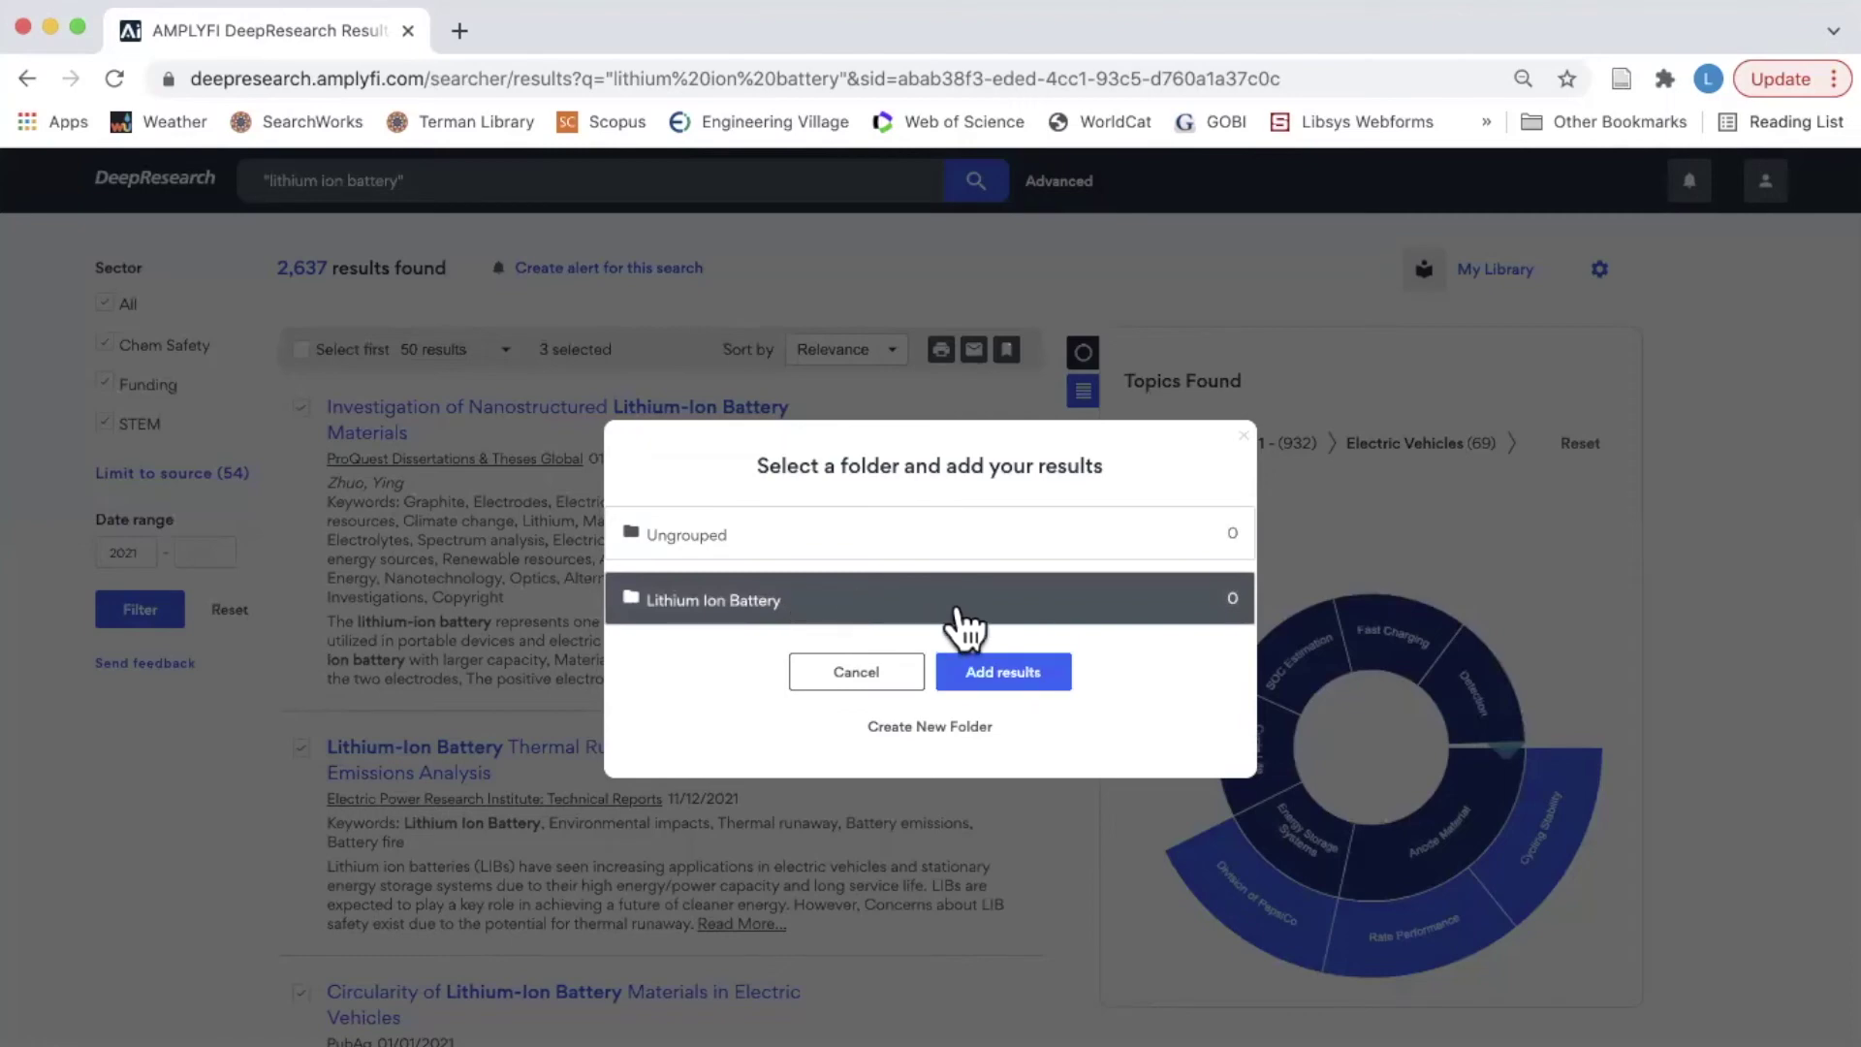
pyautogui.click(1009, 673)
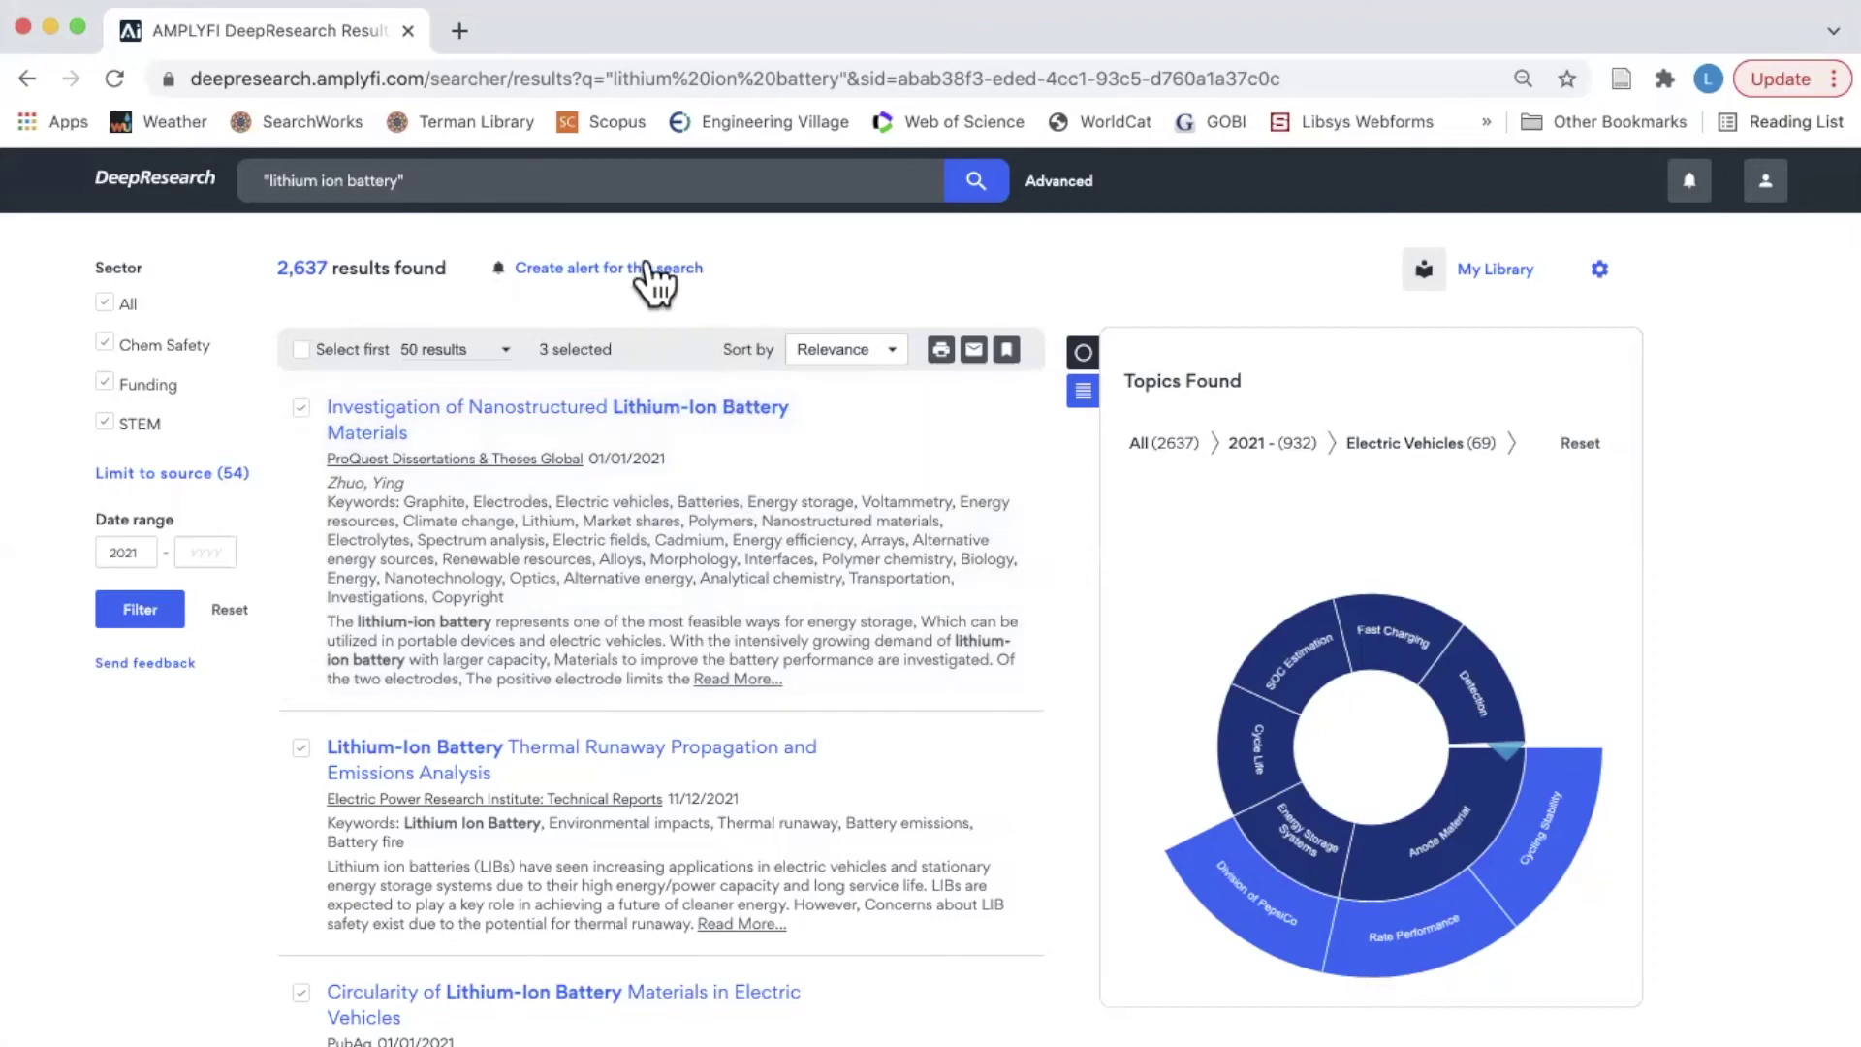
# - Create an alert for this search that sends an In-App Notification once a week
pyautogui.click(639, 269)
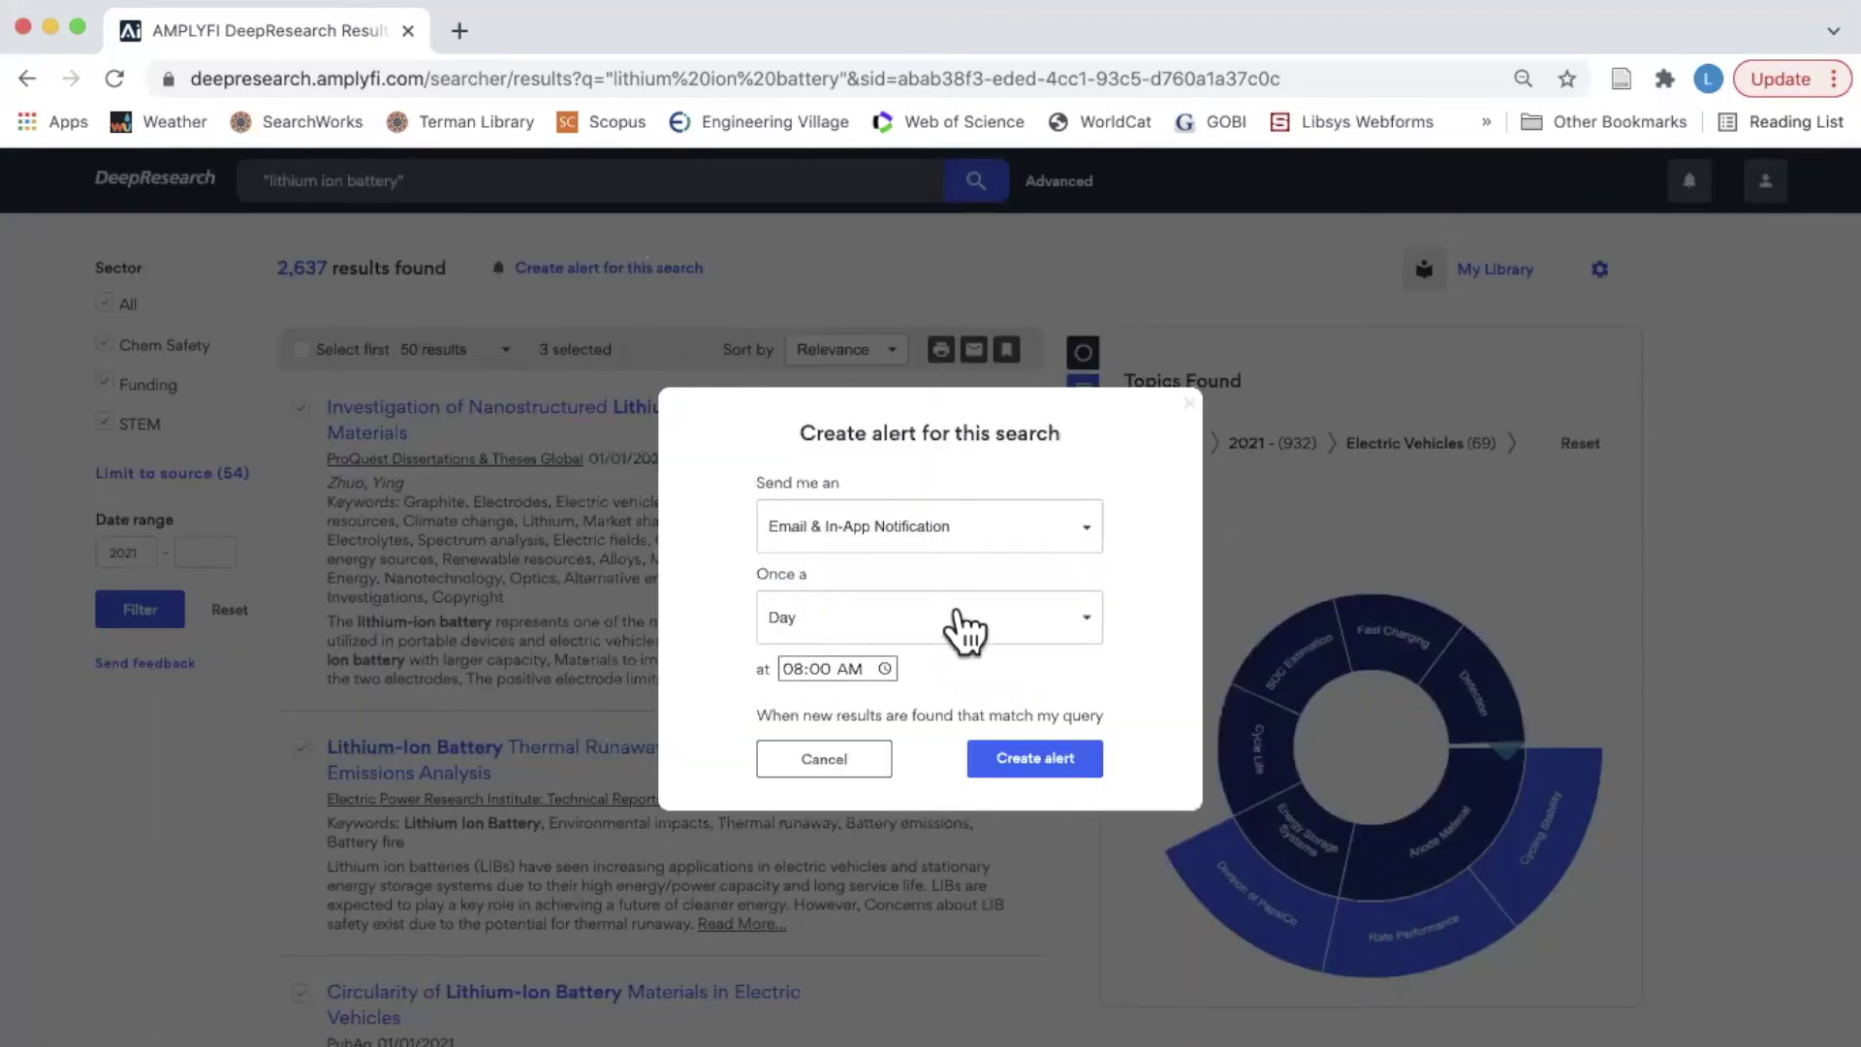
pyautogui.click(933, 529)
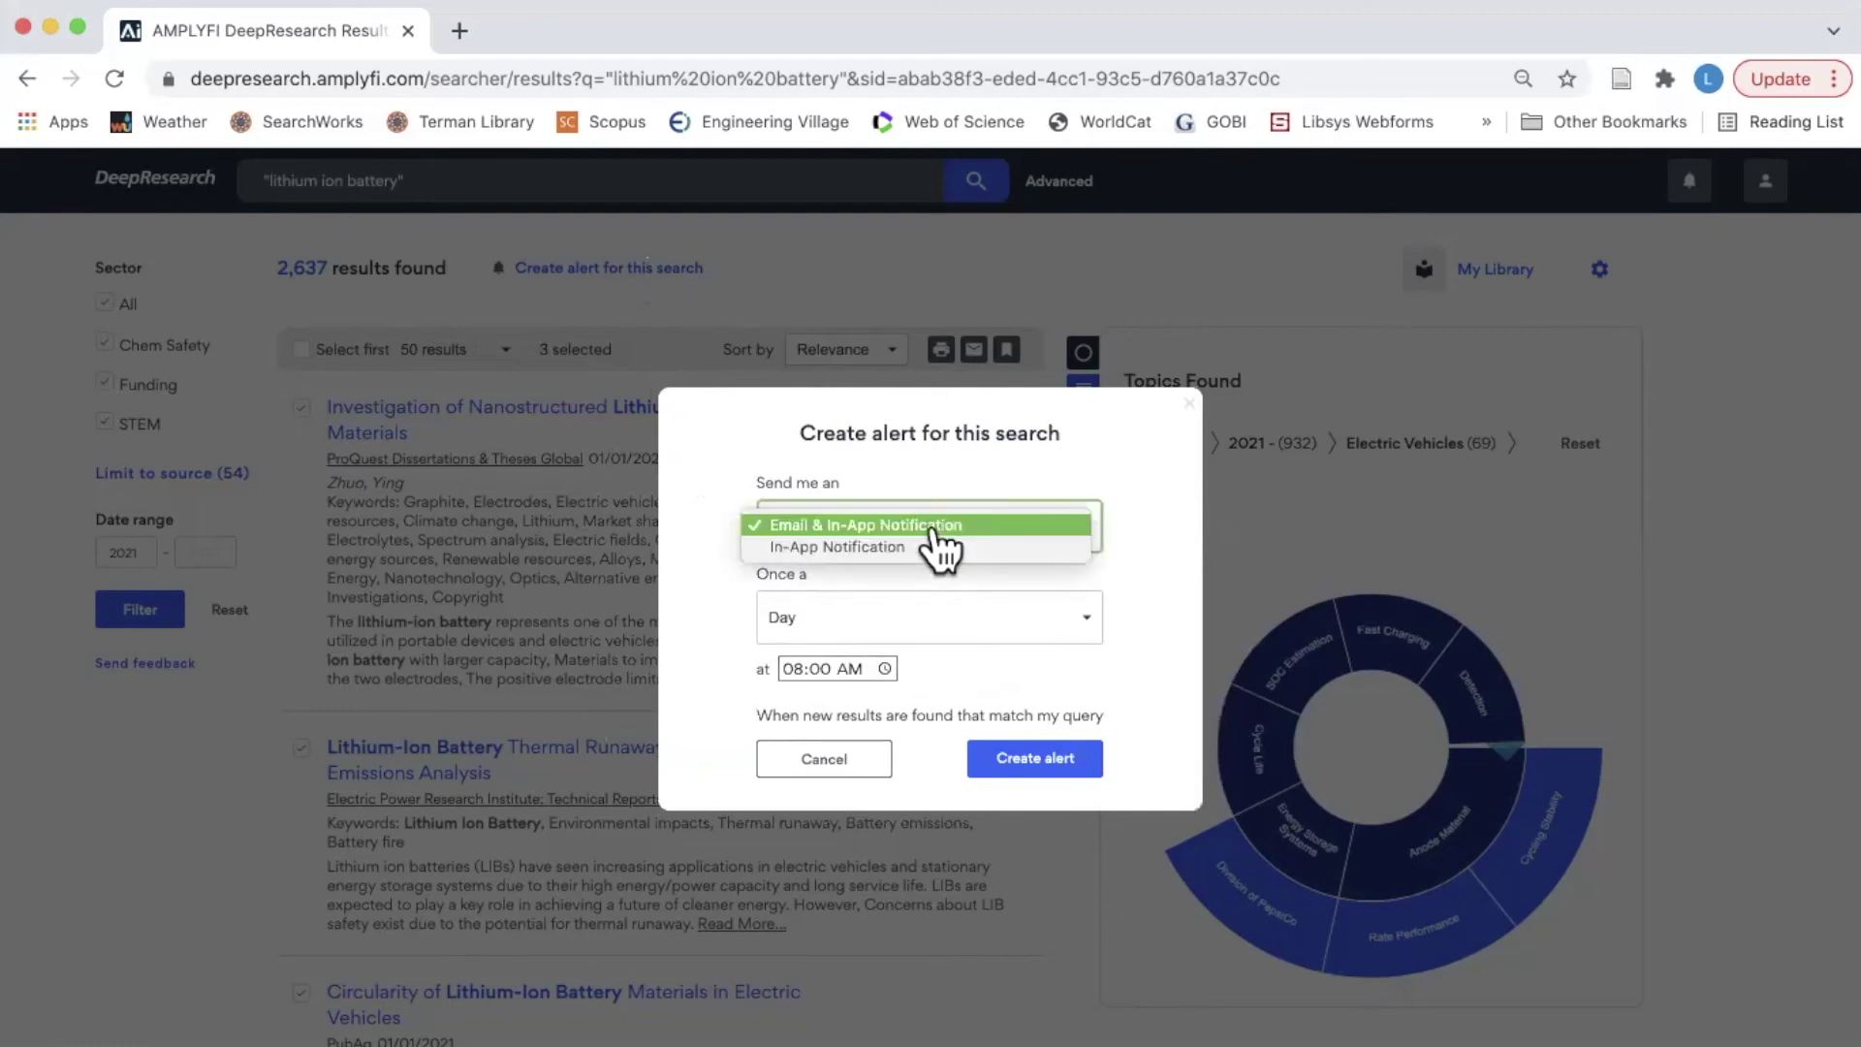
pyautogui.click(916, 549)
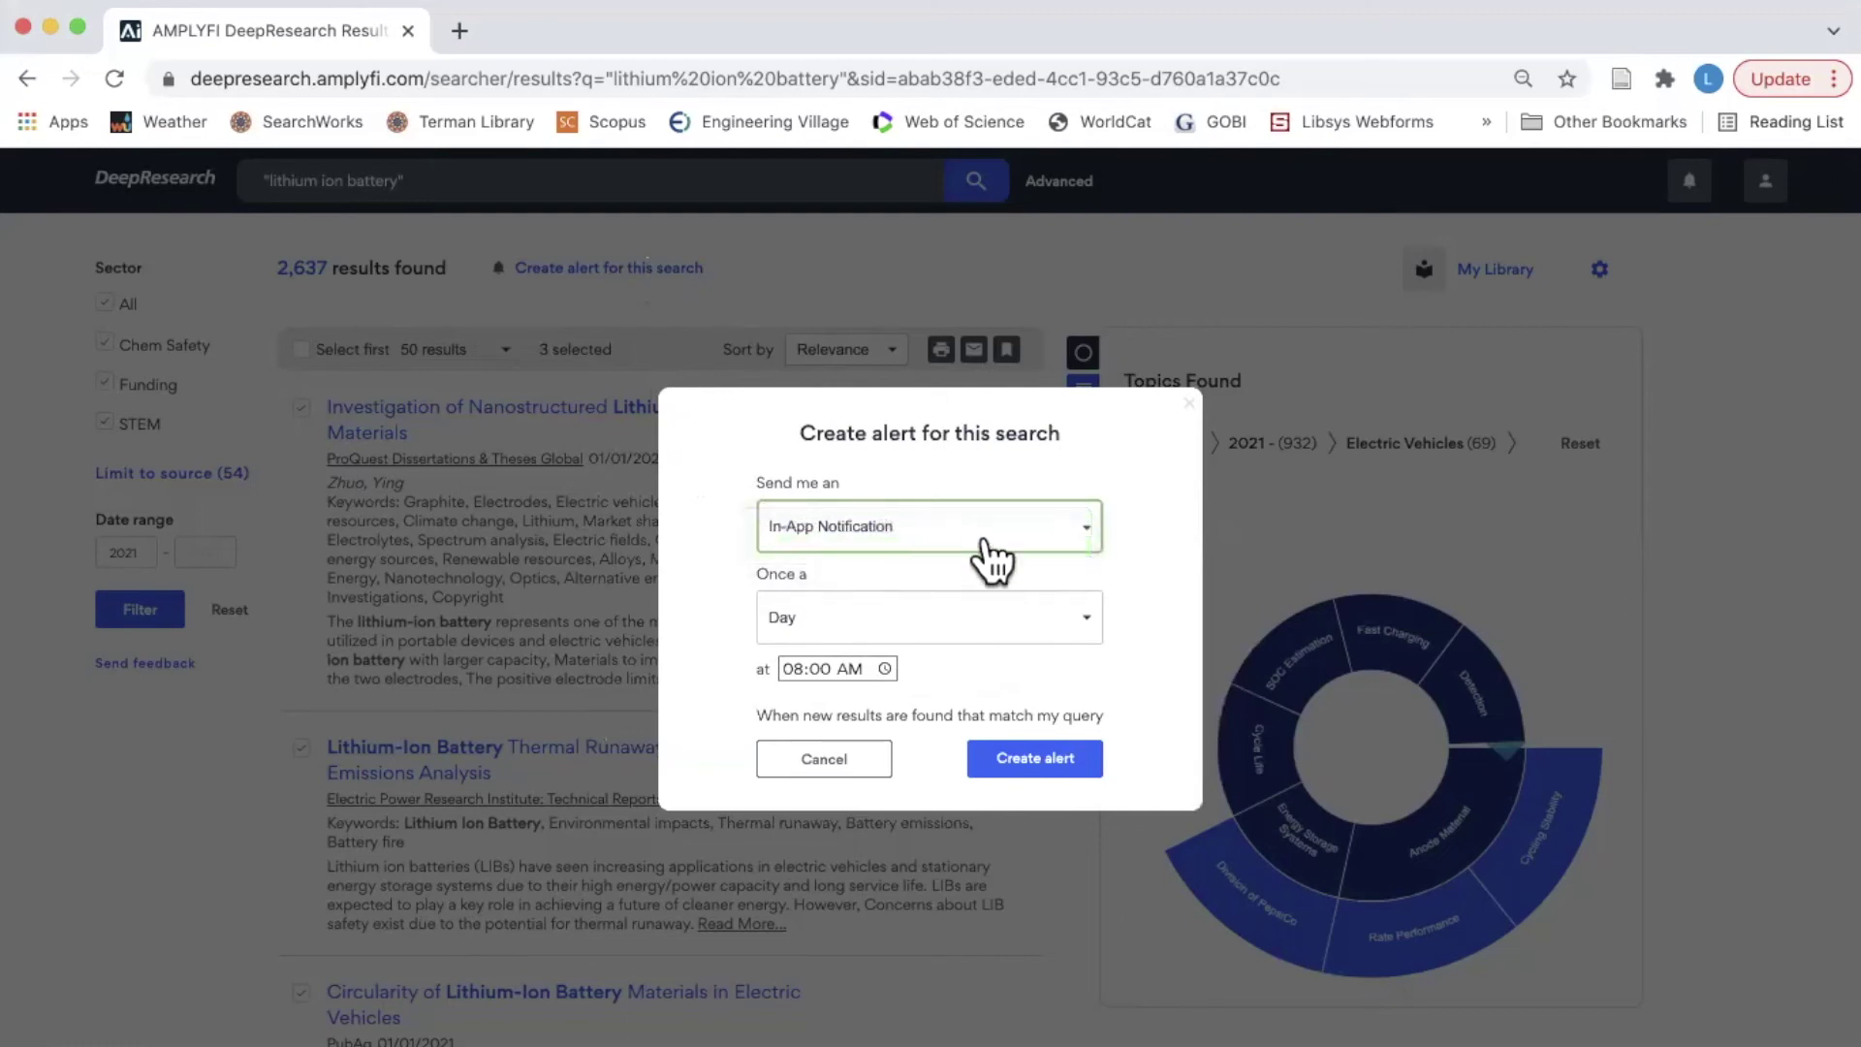
pyautogui.click(926, 617)
pyautogui.click(901, 636)
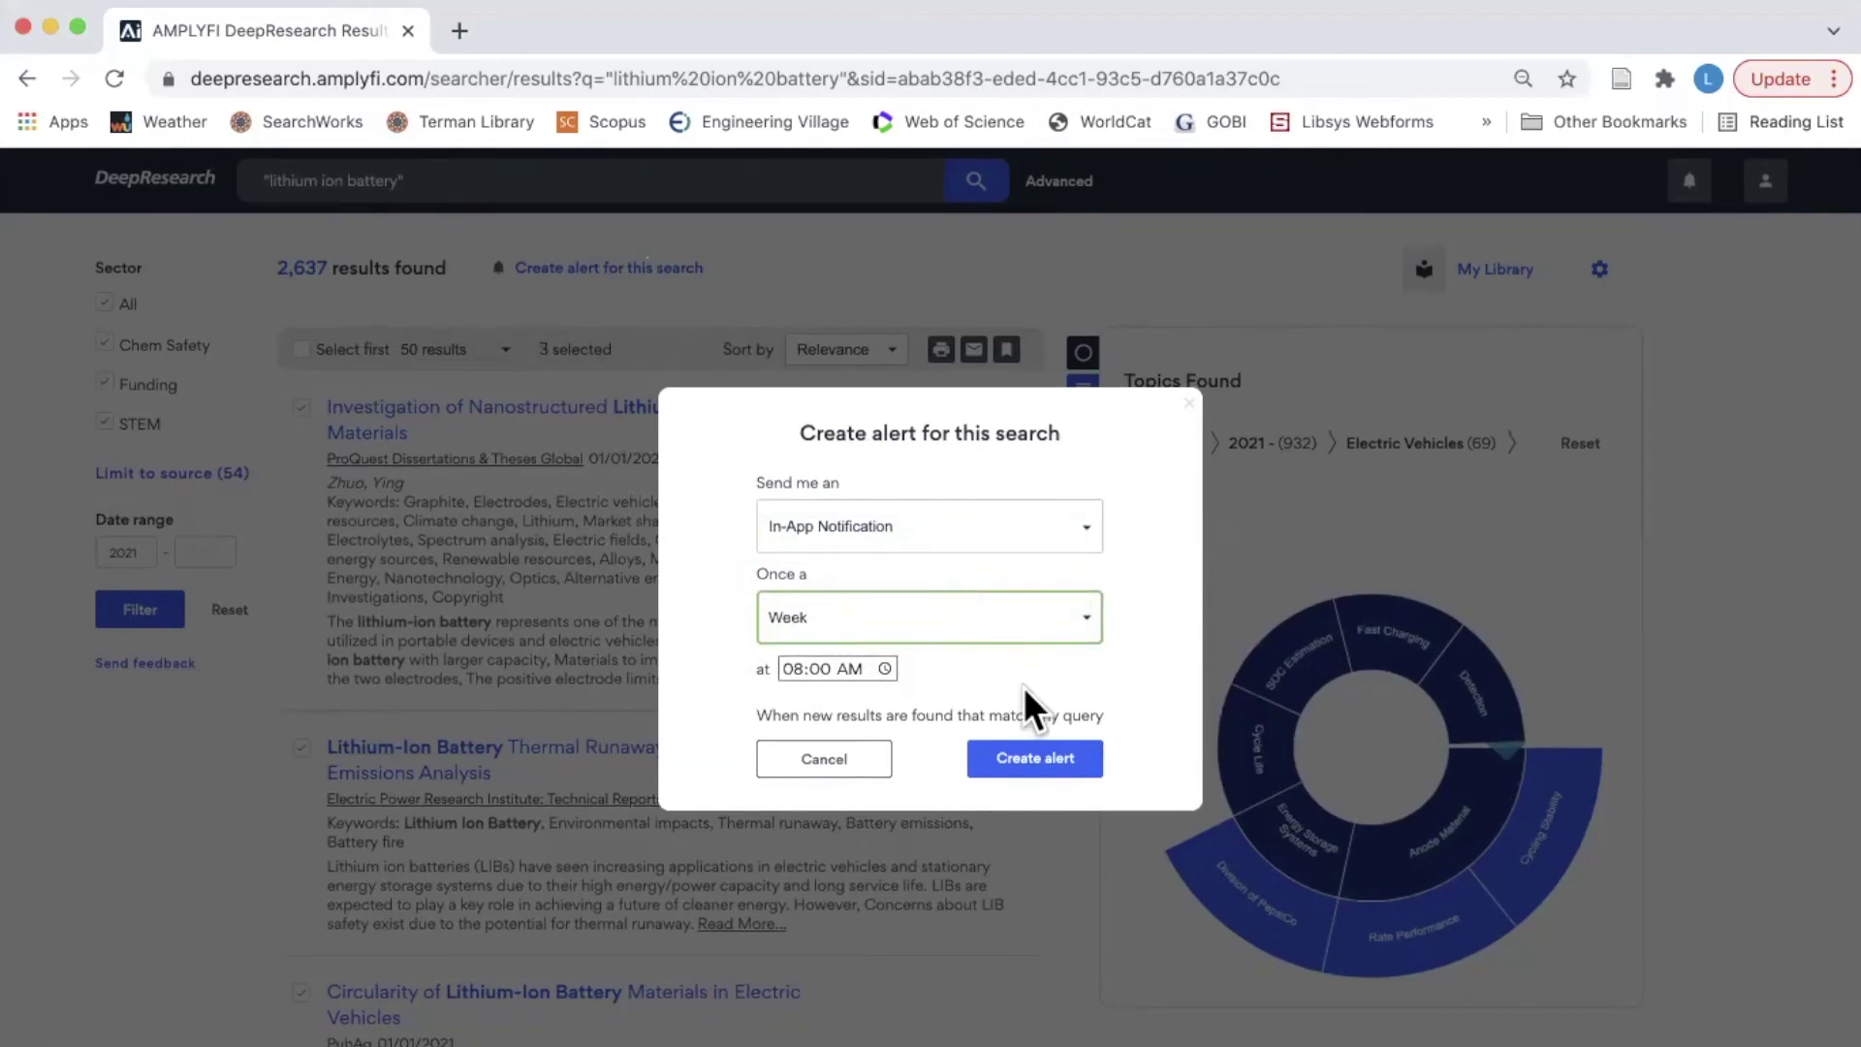
pyautogui.click(1035, 758)
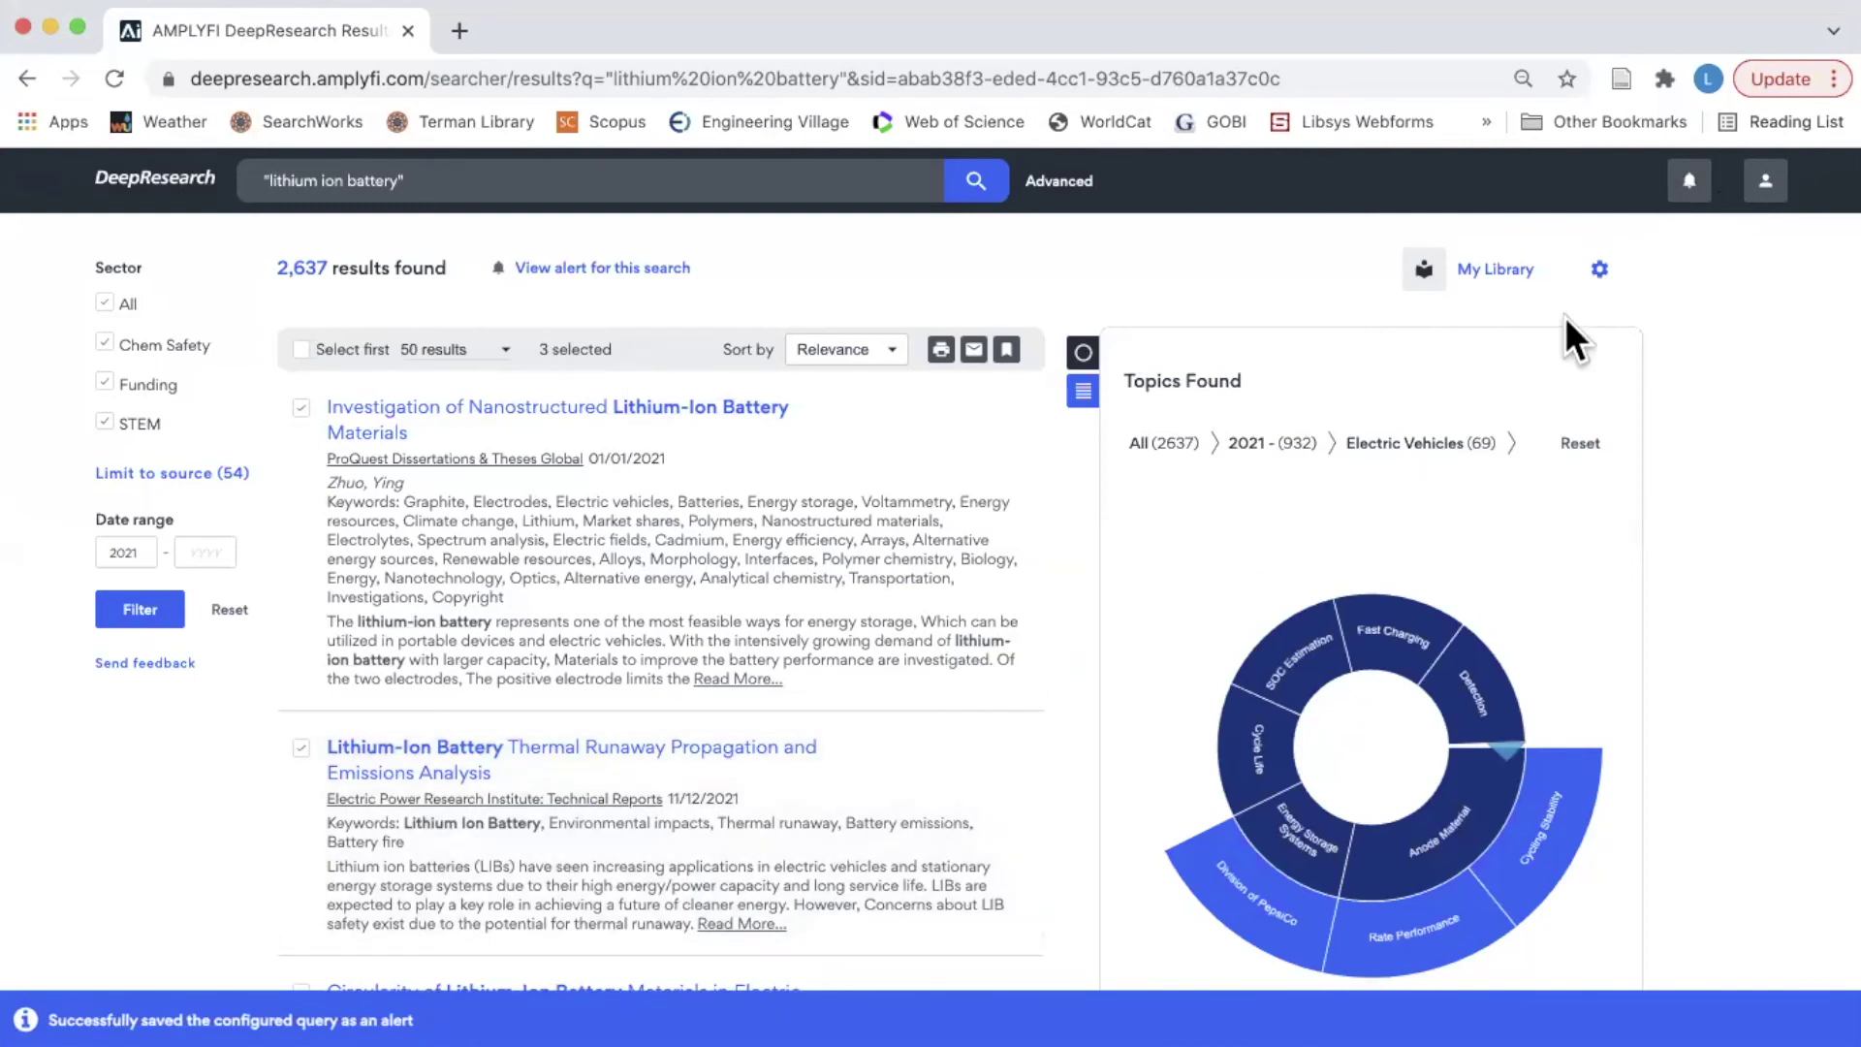
# - Open My Library and examine the saved results in the Lithium Ion Battery folder
pyautogui.scroll(-1, 971, 559)
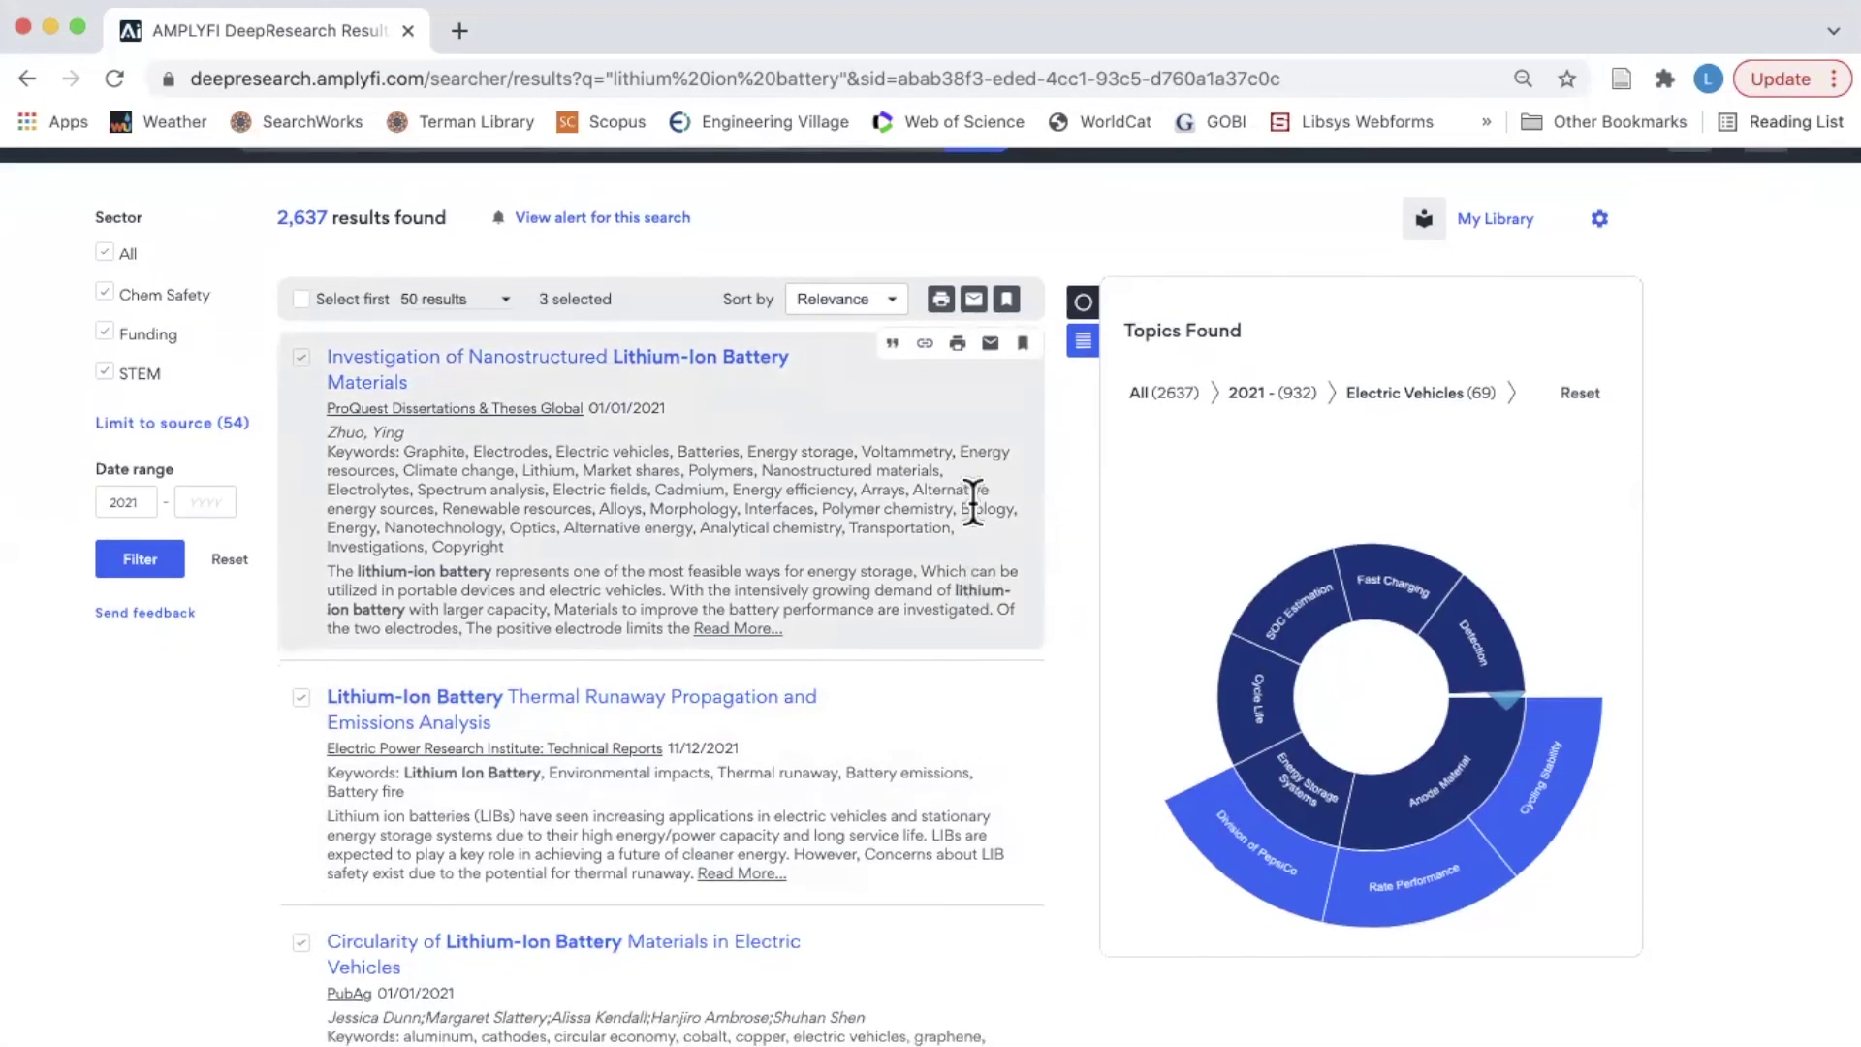
pyautogui.scroll(1, 972, 502)
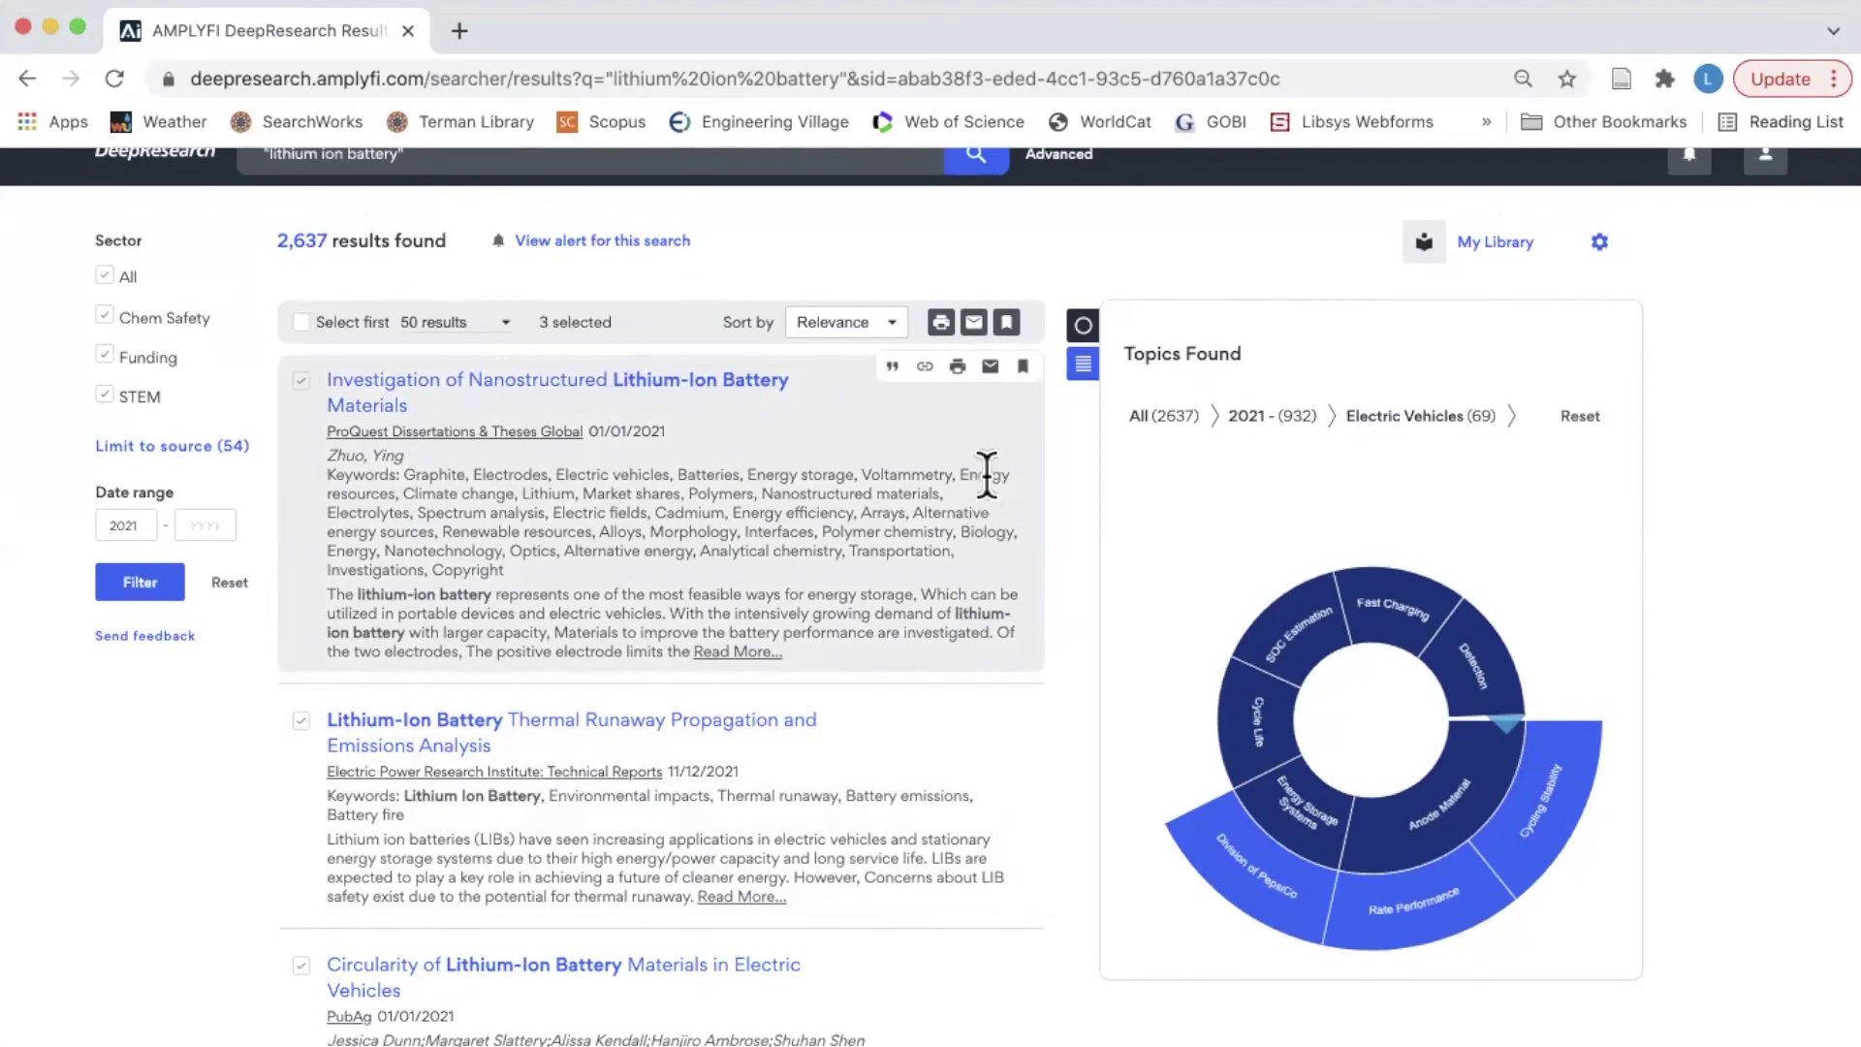
pyautogui.scroll(1, 998, 493)
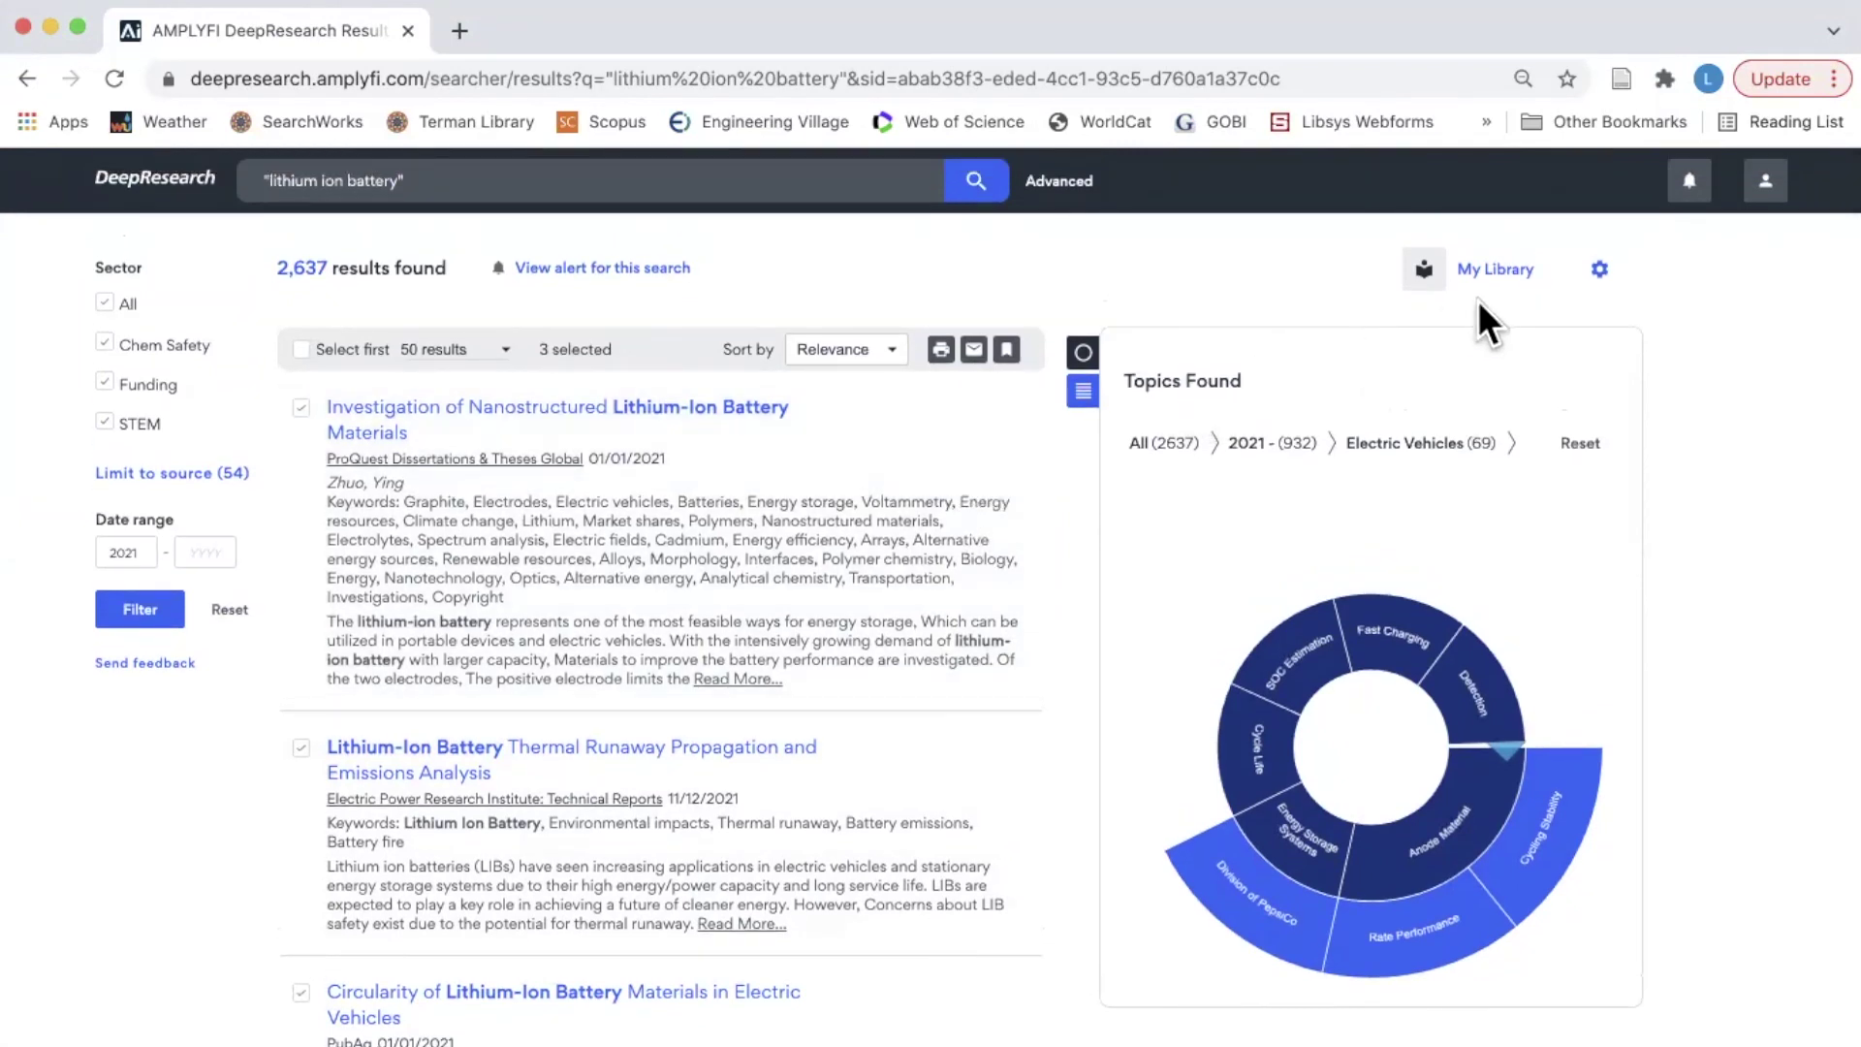
pyautogui.click(1498, 271)
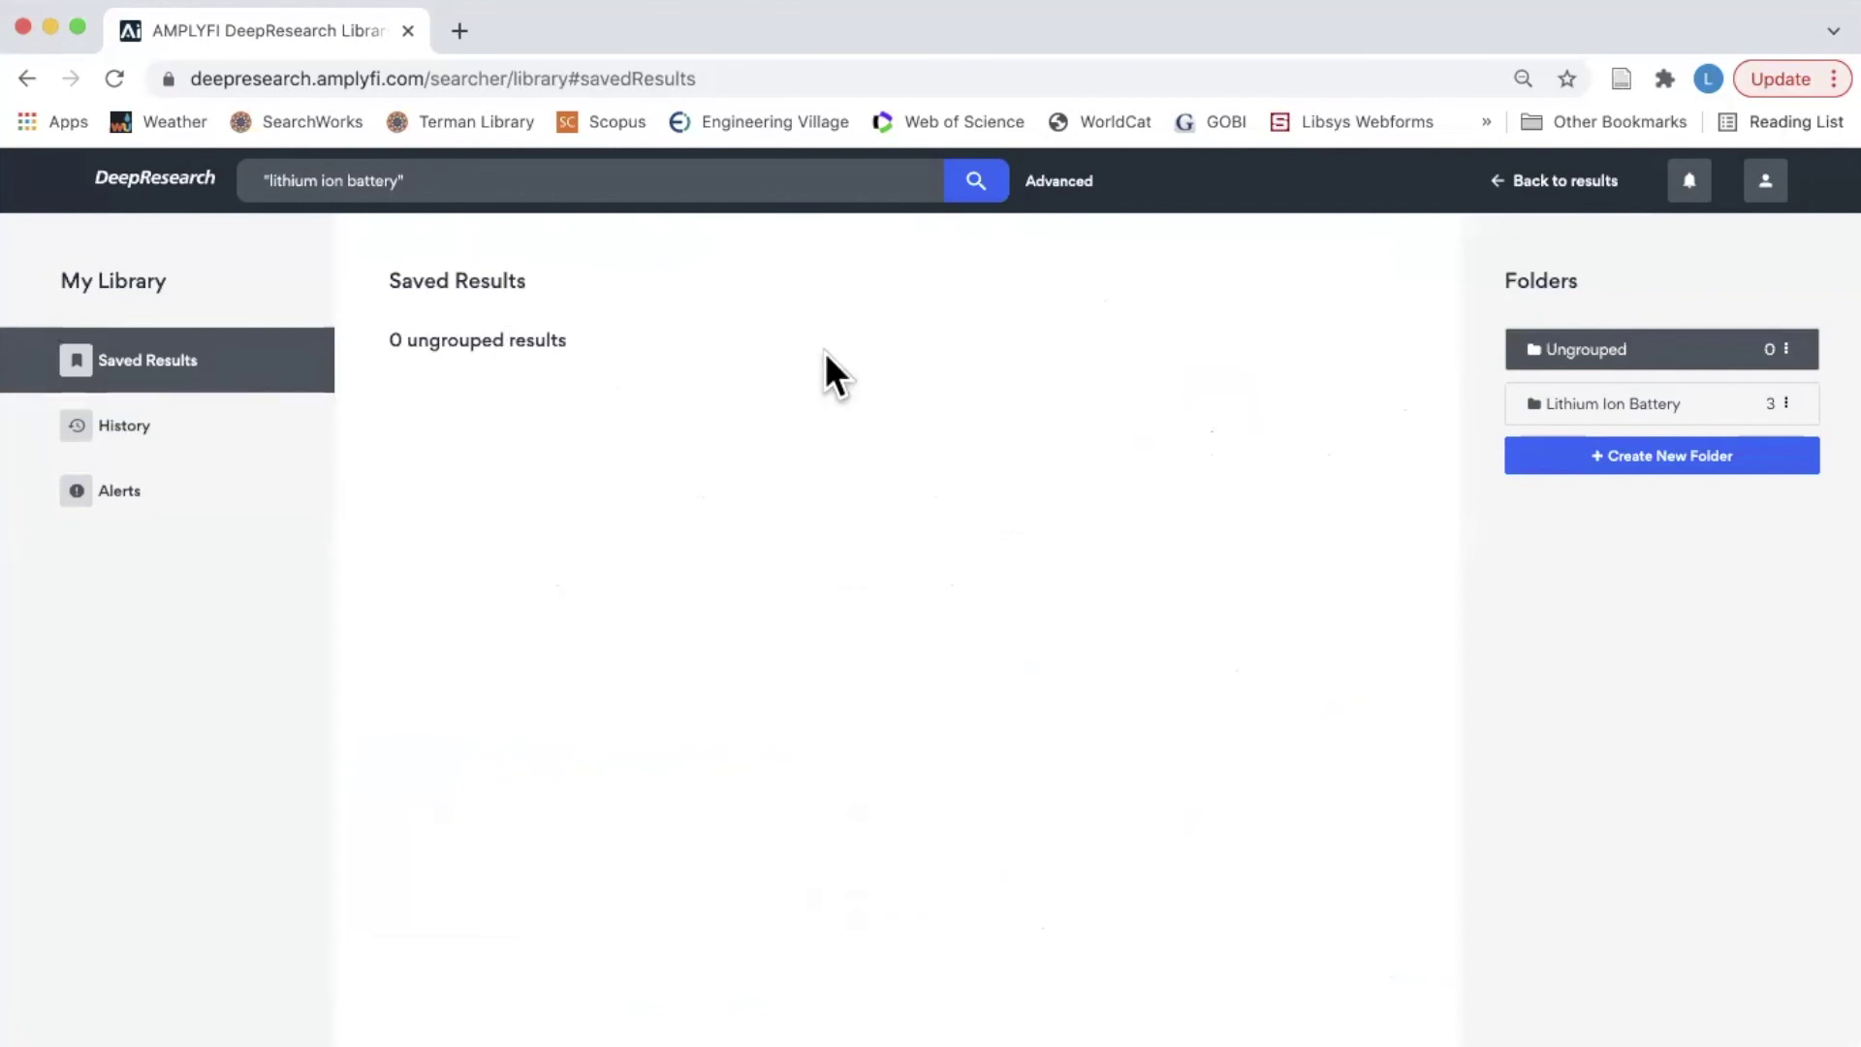
pyautogui.click(1624, 407)
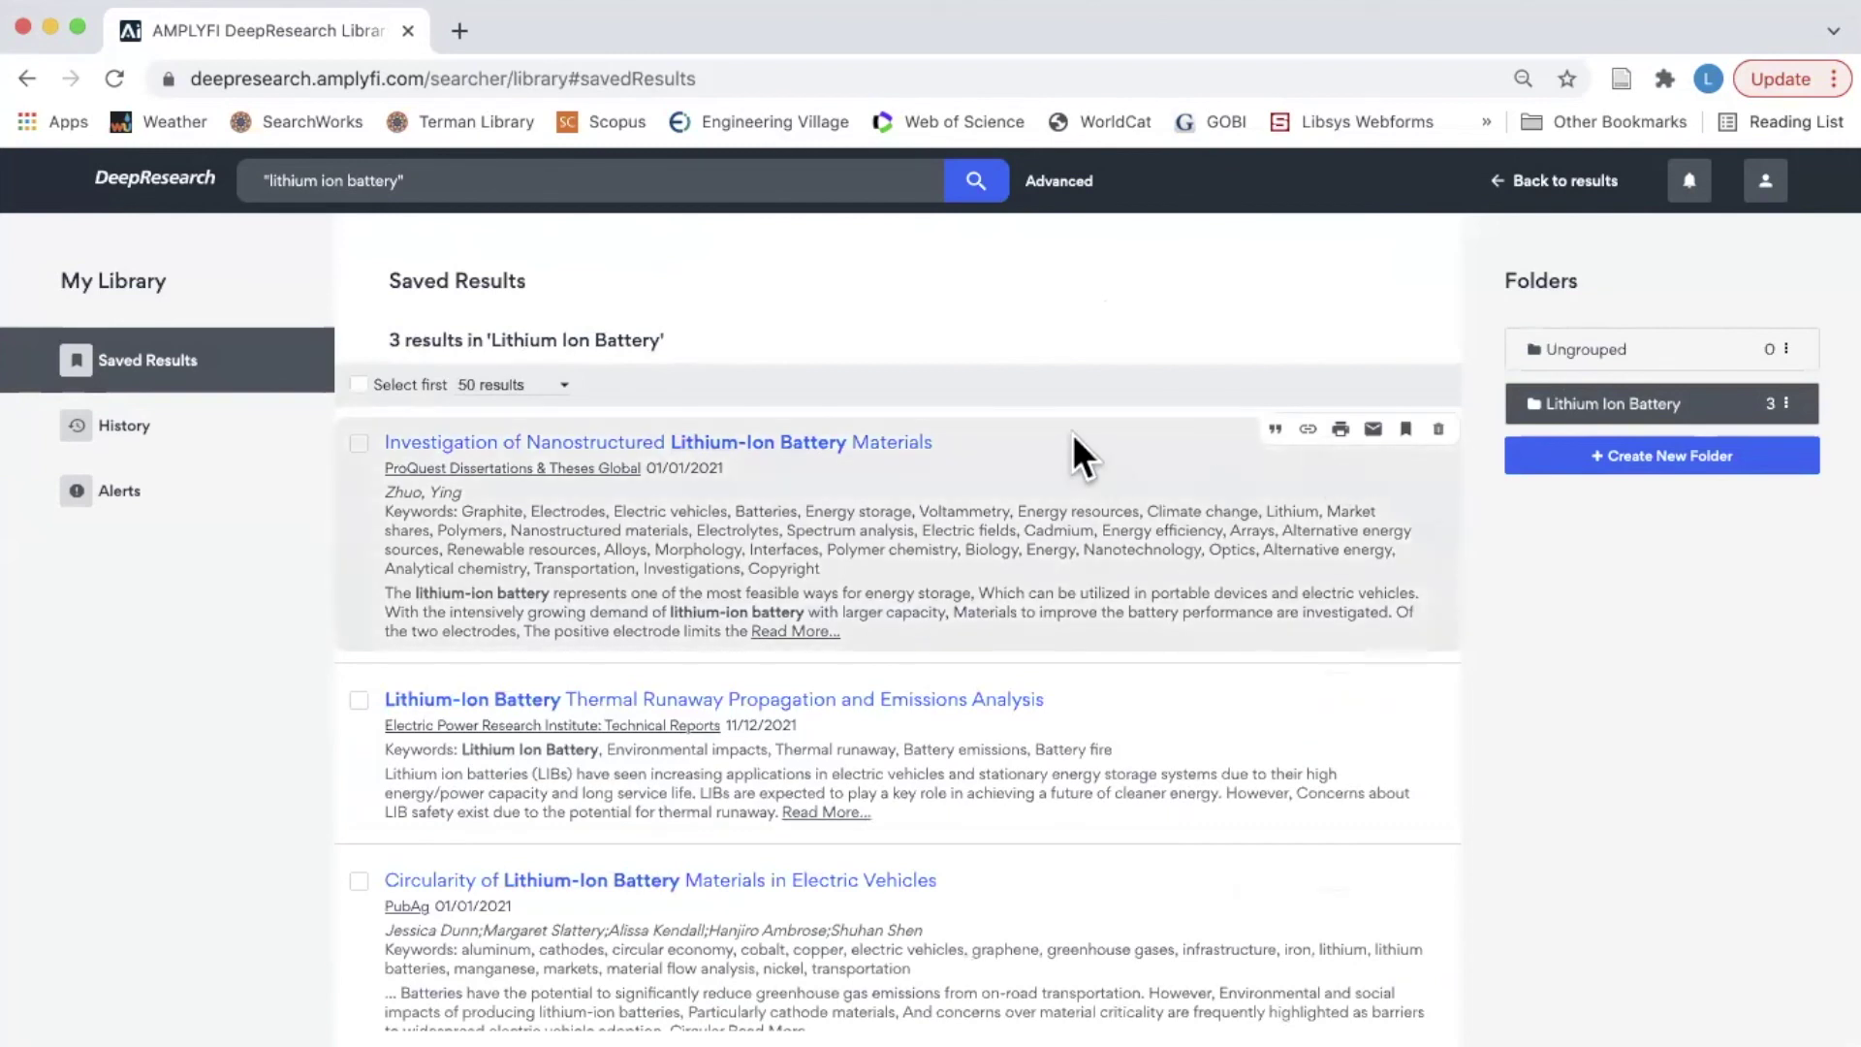
pyautogui.scroll(-1, 1072, 433)
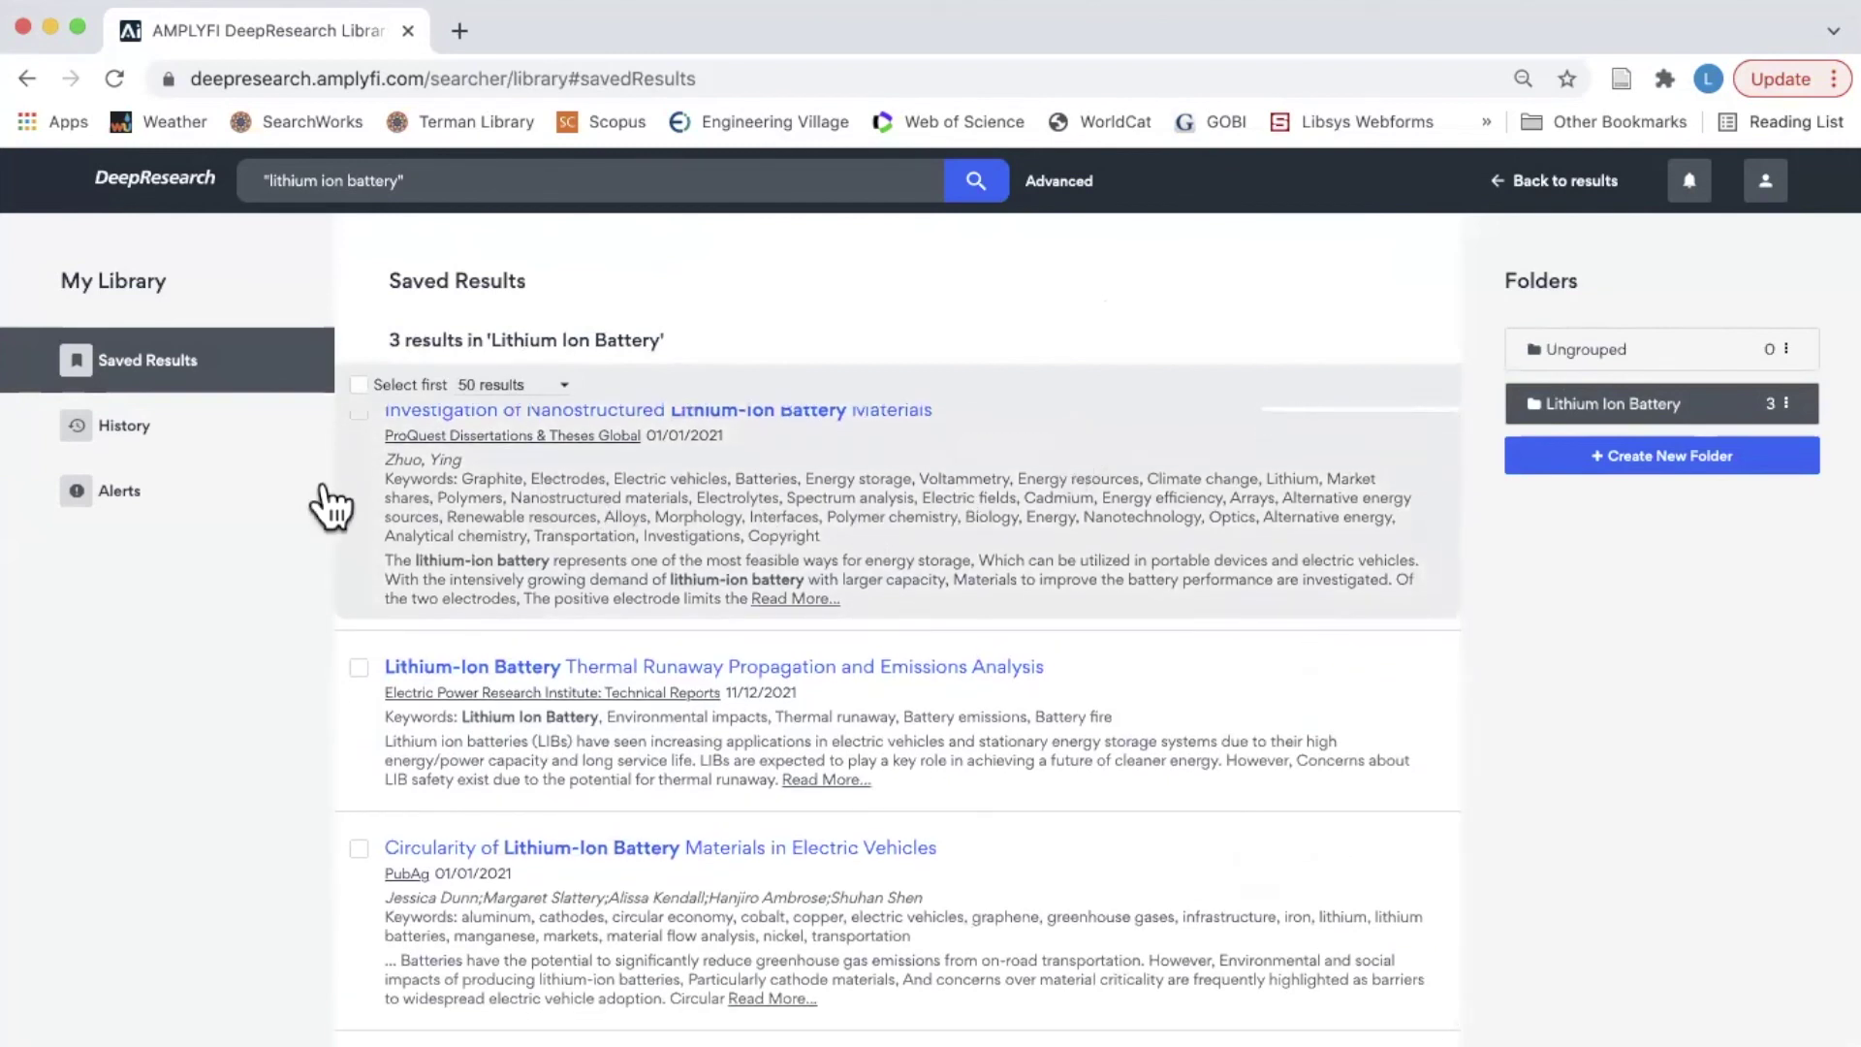
# - Examine the "lithium ion battery" alert's edit and delete options in the library, cancelling both without changes
pyautogui.click(200, 499)
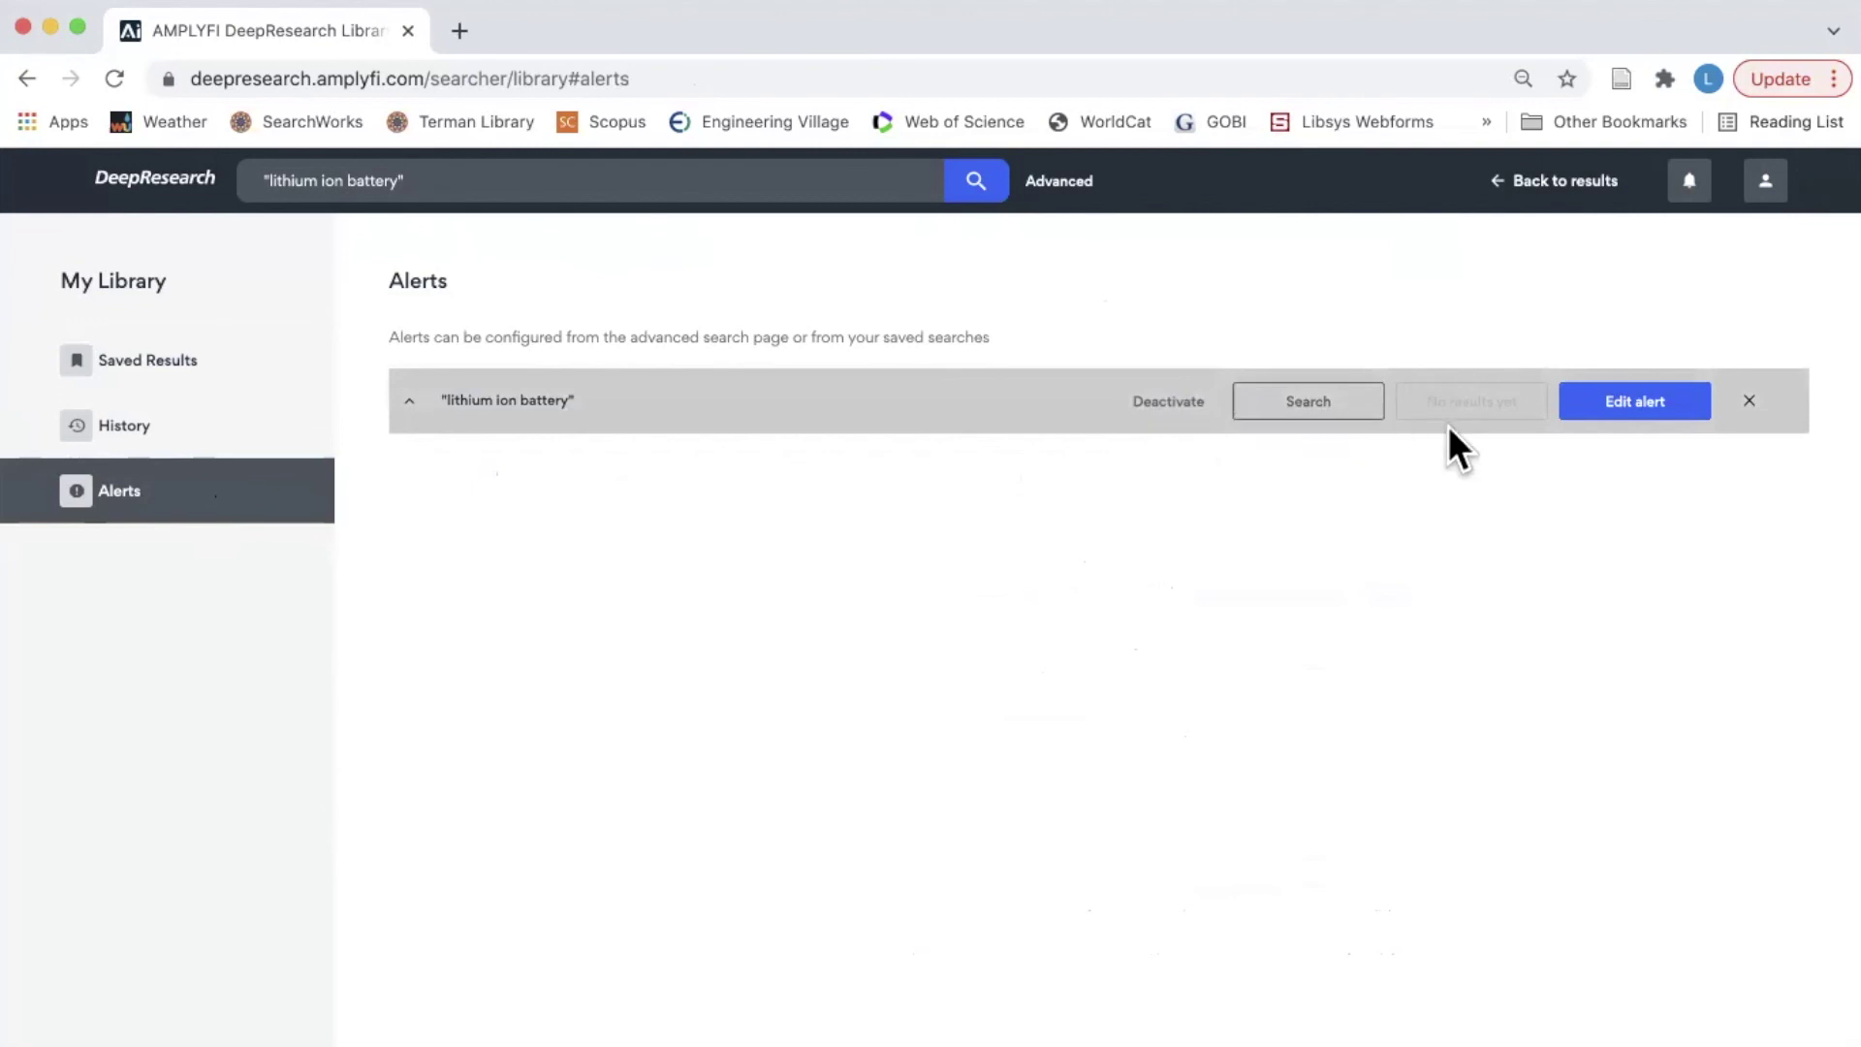
pyautogui.click(1620, 399)
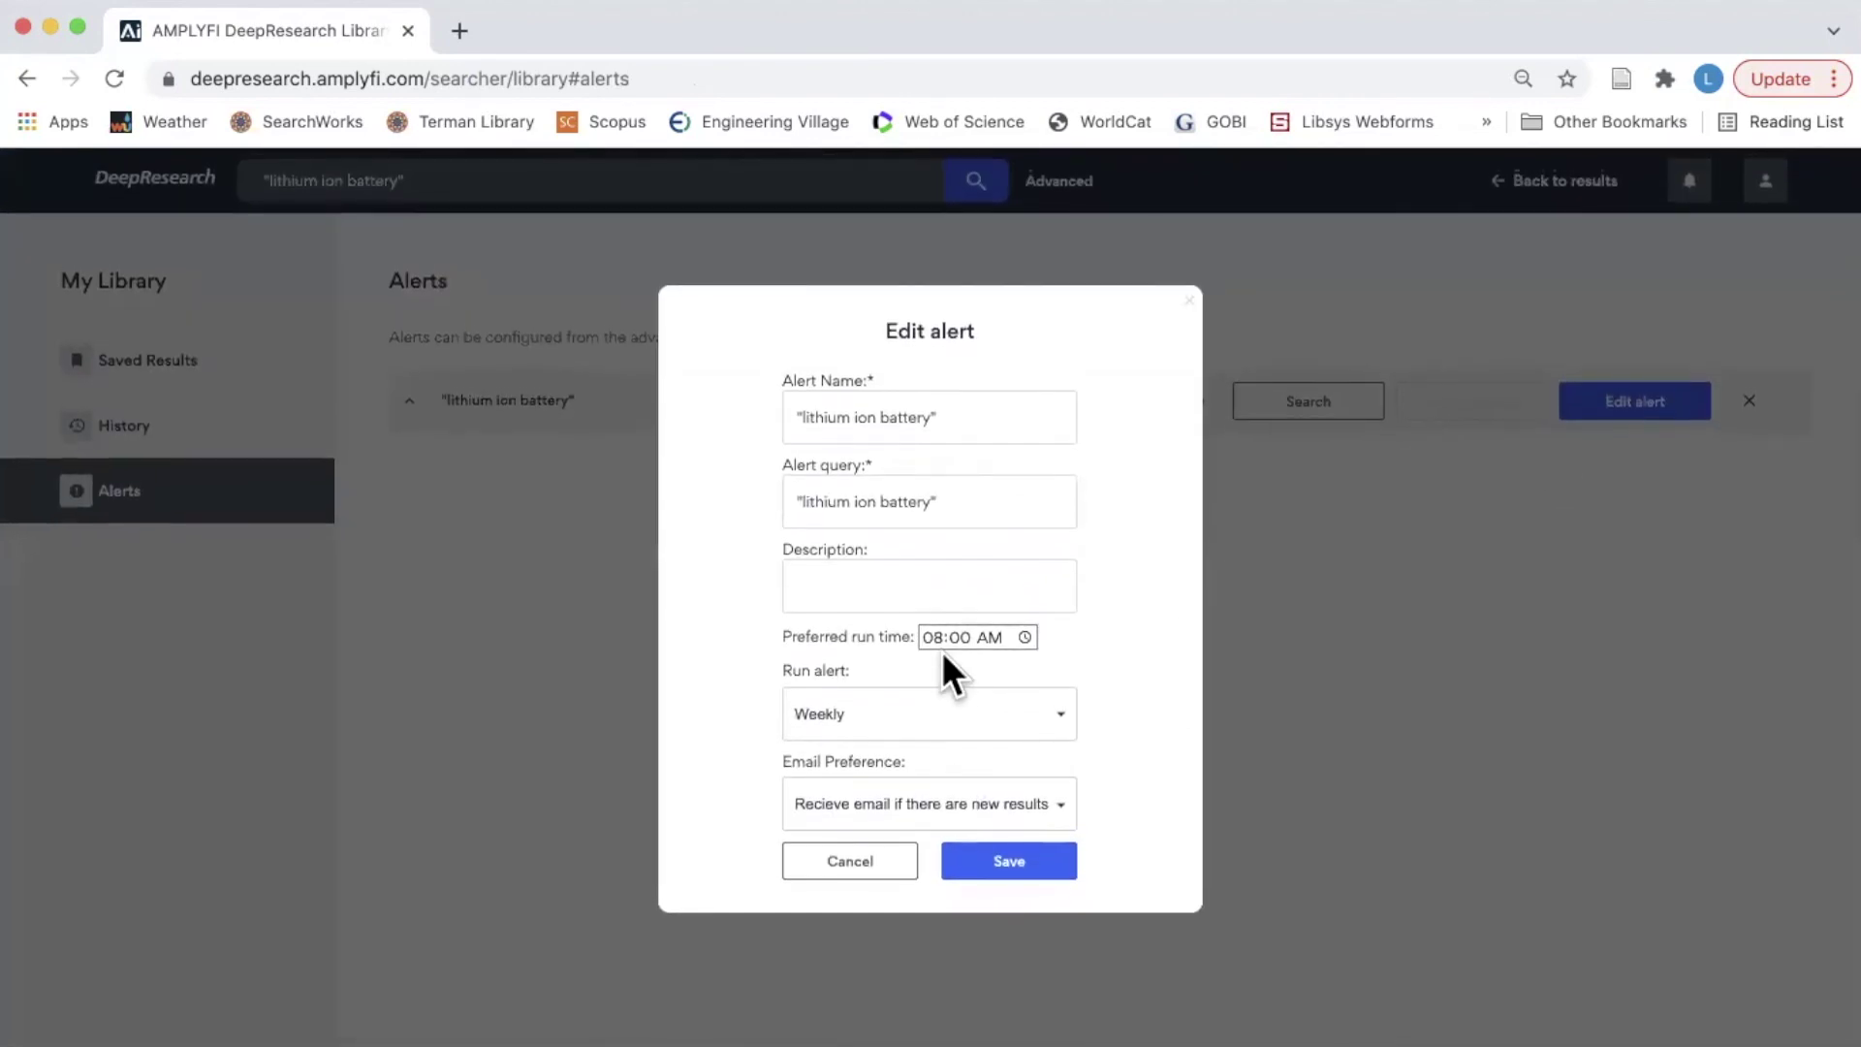
pyautogui.click(890, 861)
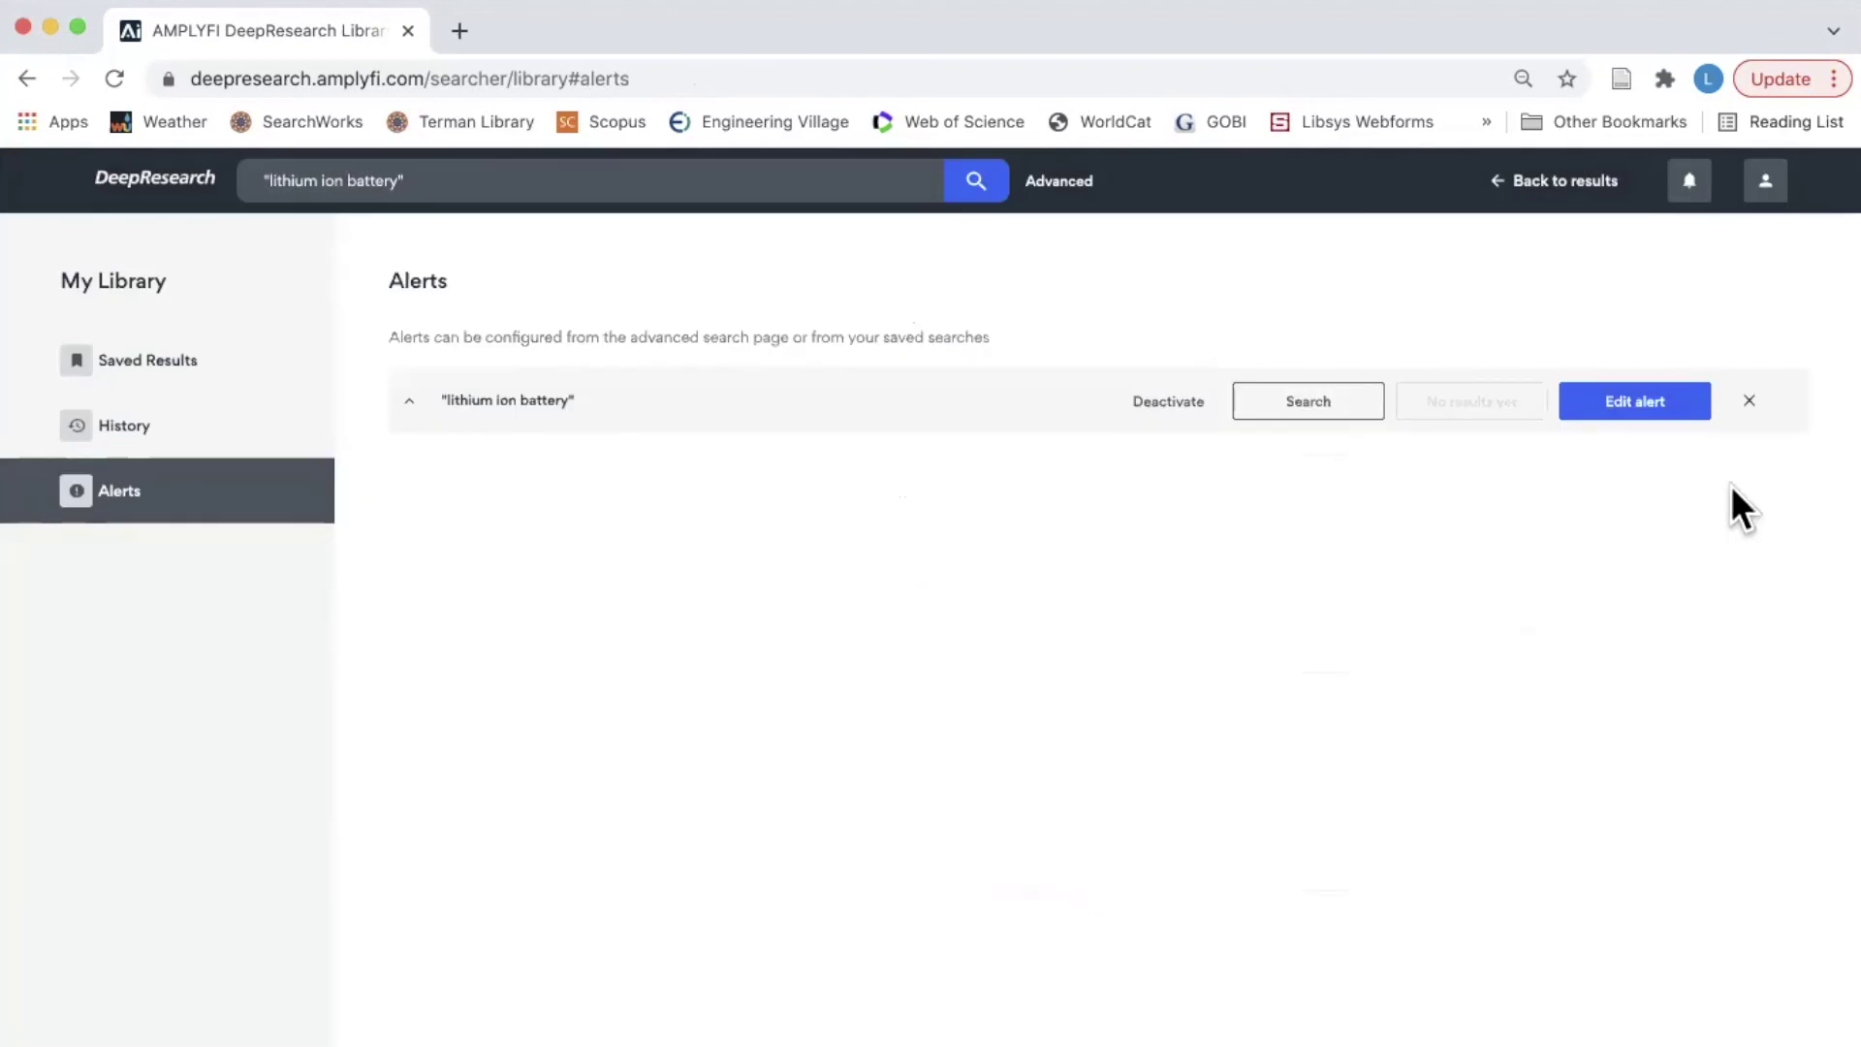
pyautogui.click(1748, 403)
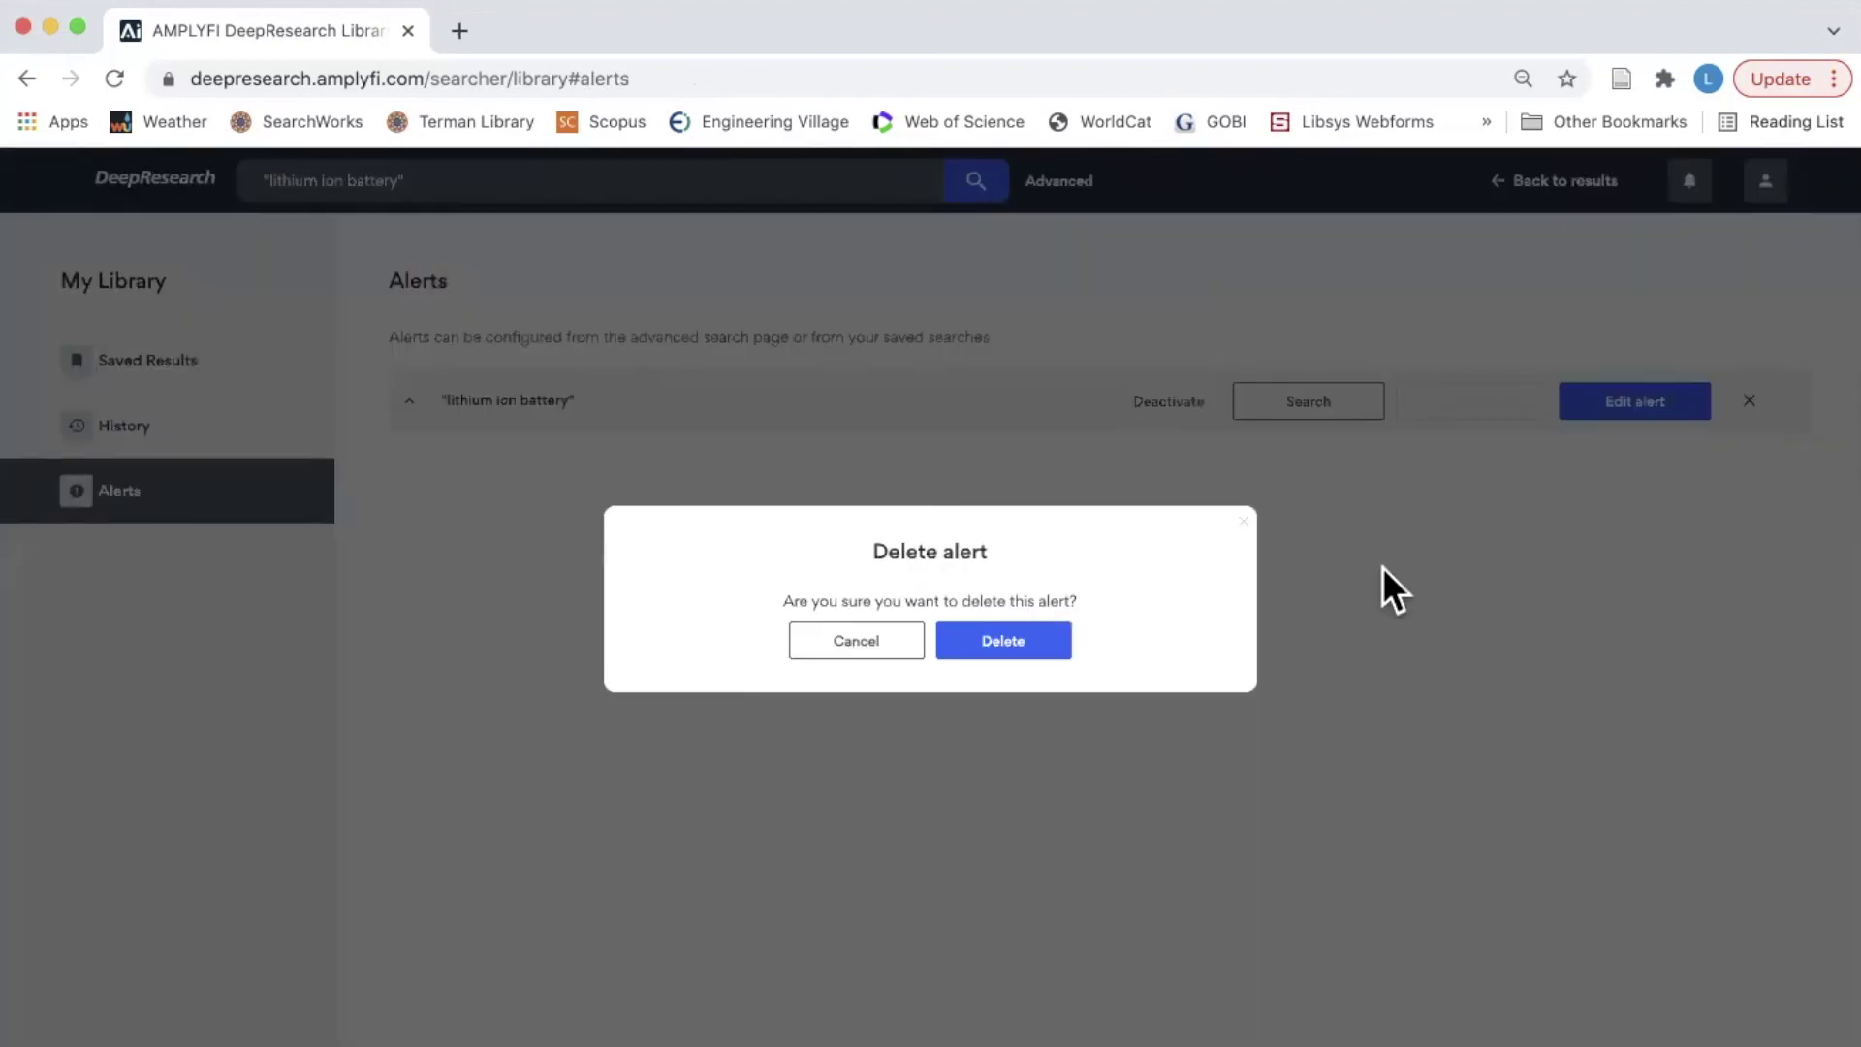
pyautogui.click(893, 640)
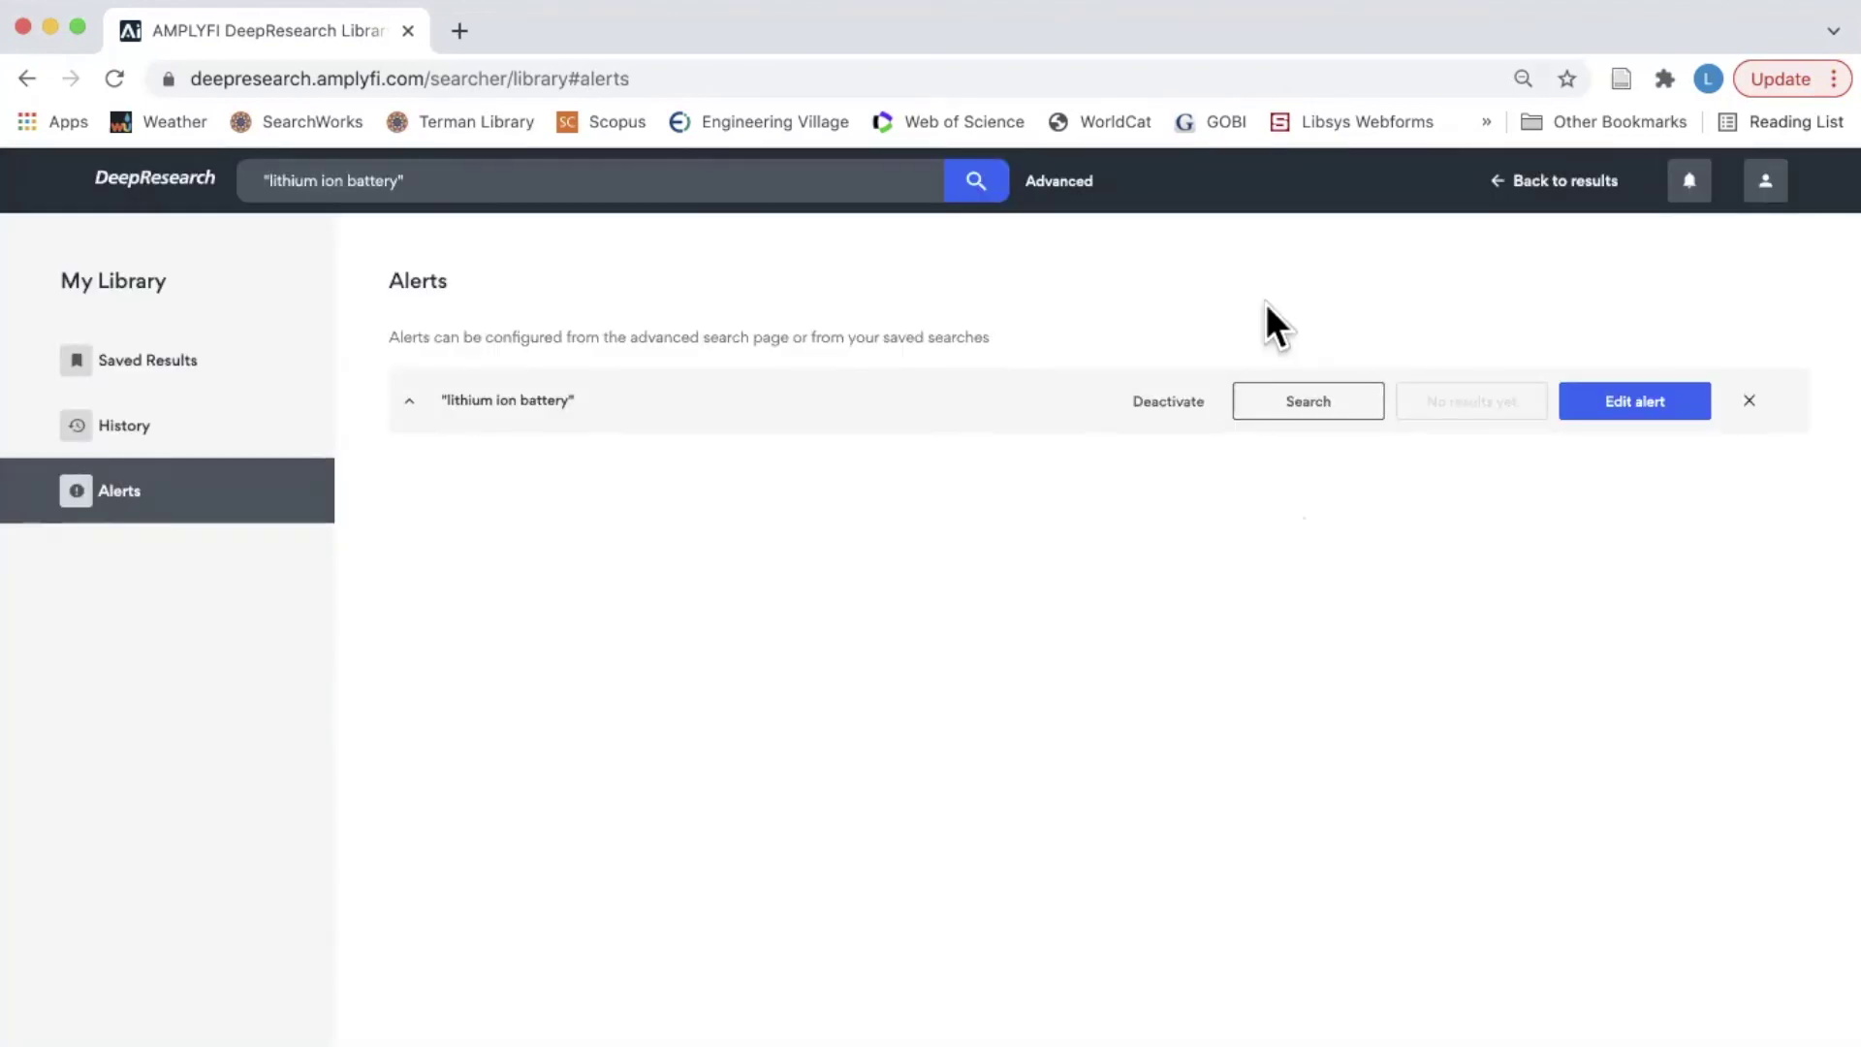